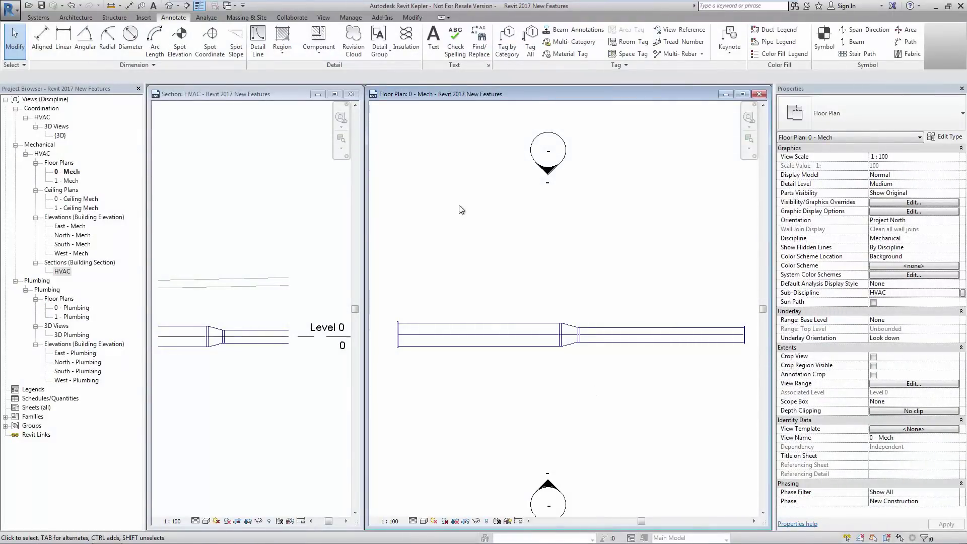
Step: Edit the Flat On Top (FOT) abbreviation in the Mechanical Settings dialog
click(38, 17)
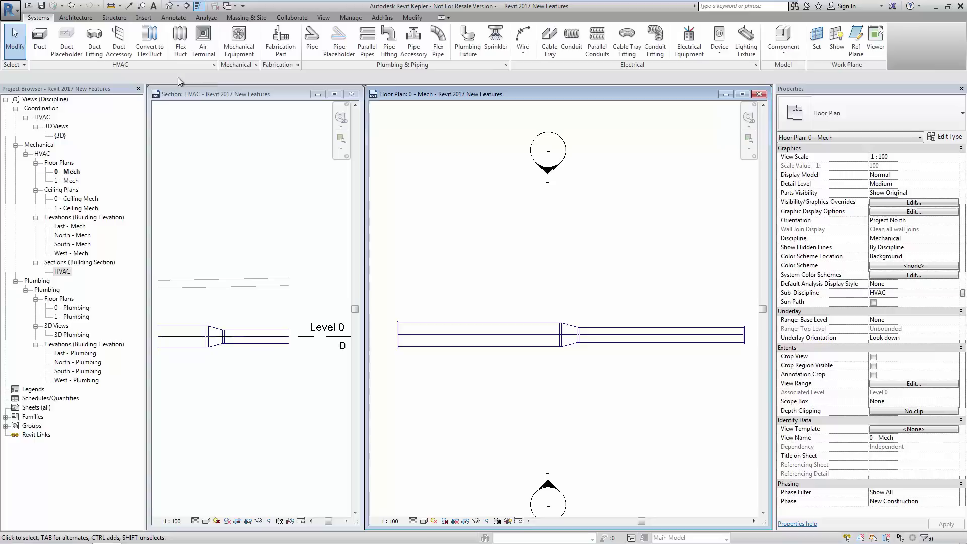
click(214, 65)
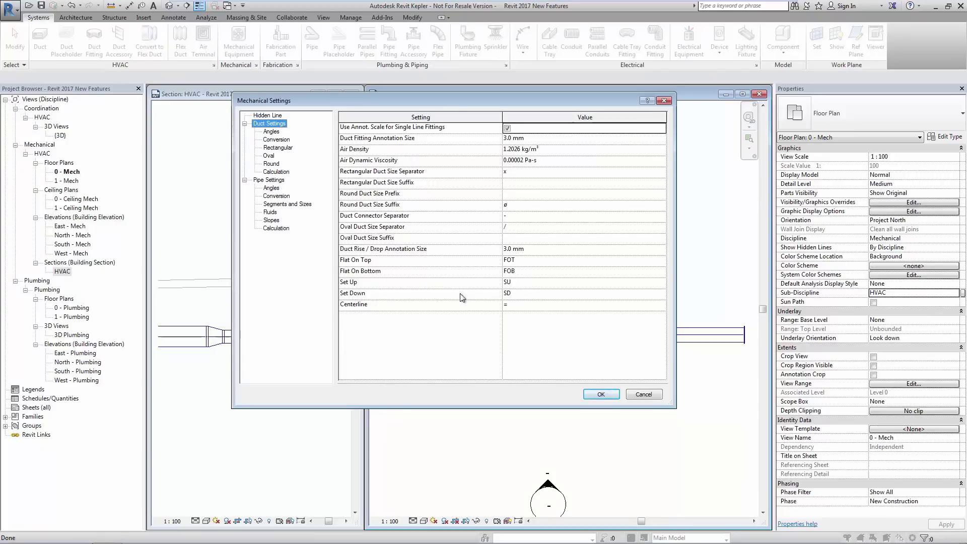
click(525, 261)
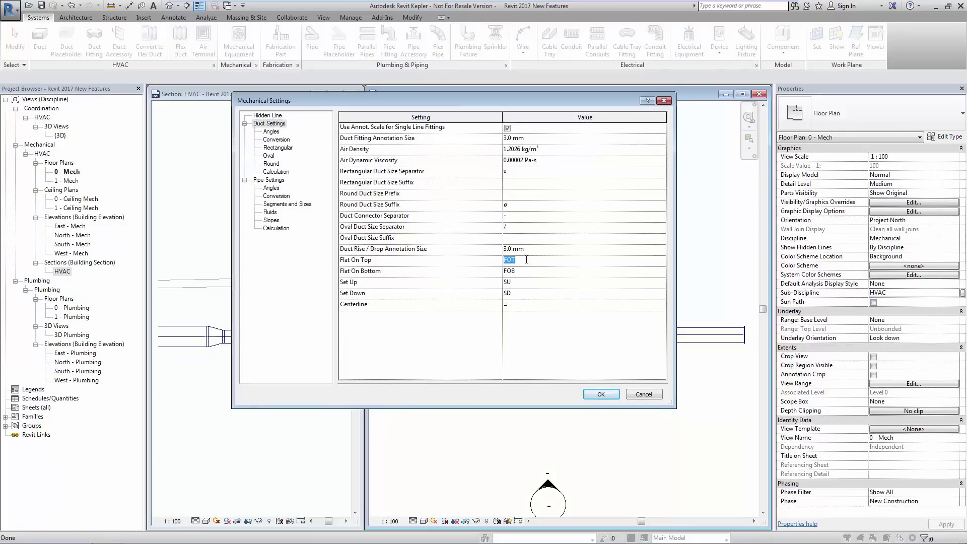
click(514, 260)
click(601, 395)
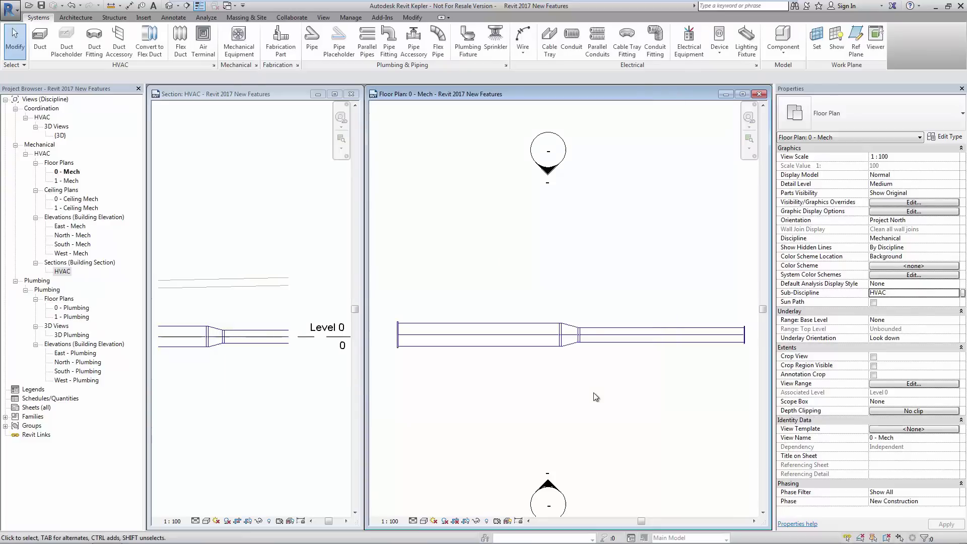
Step: Tag the wide duct 800ø, the taper 800ø-500ø and the narrow duct 500ø, then select the run
click(173, 18)
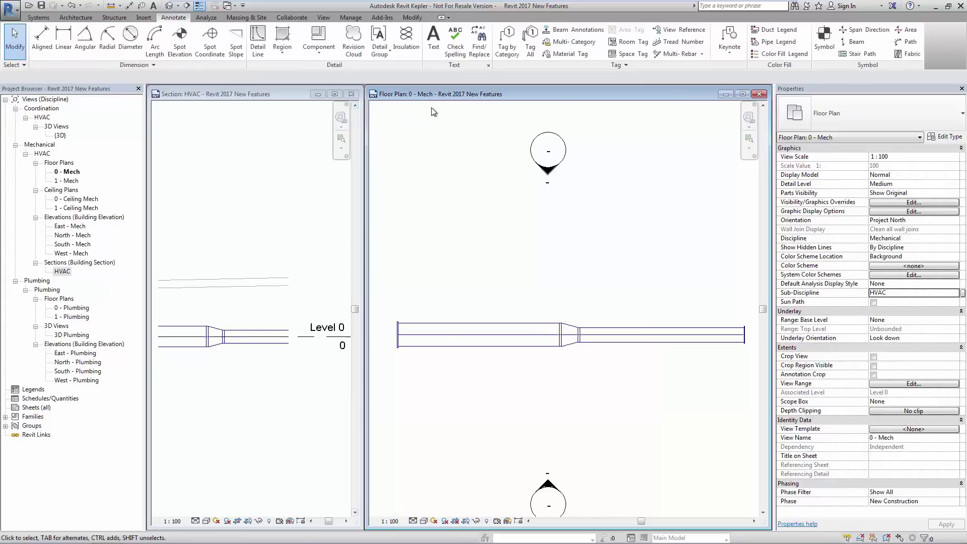
click(507, 45)
click(489, 347)
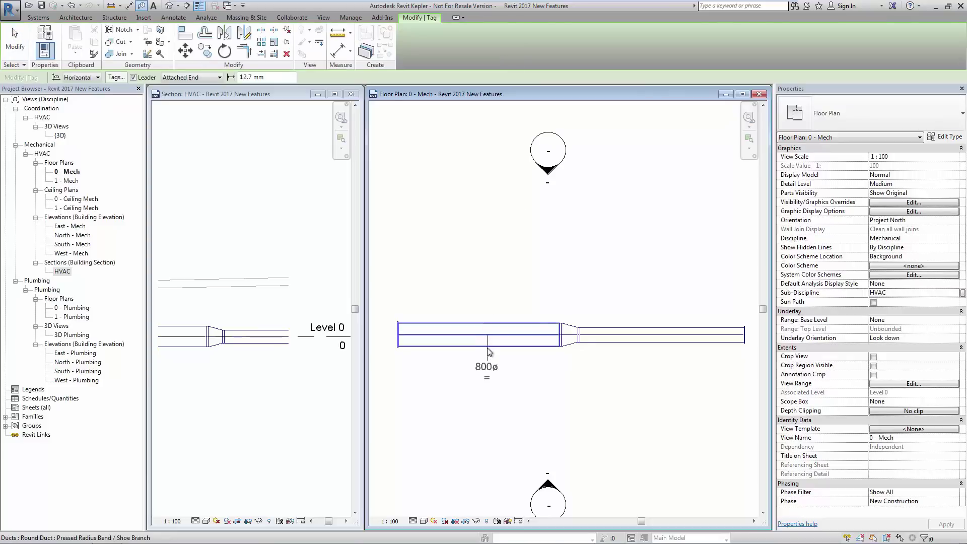
click(570, 347)
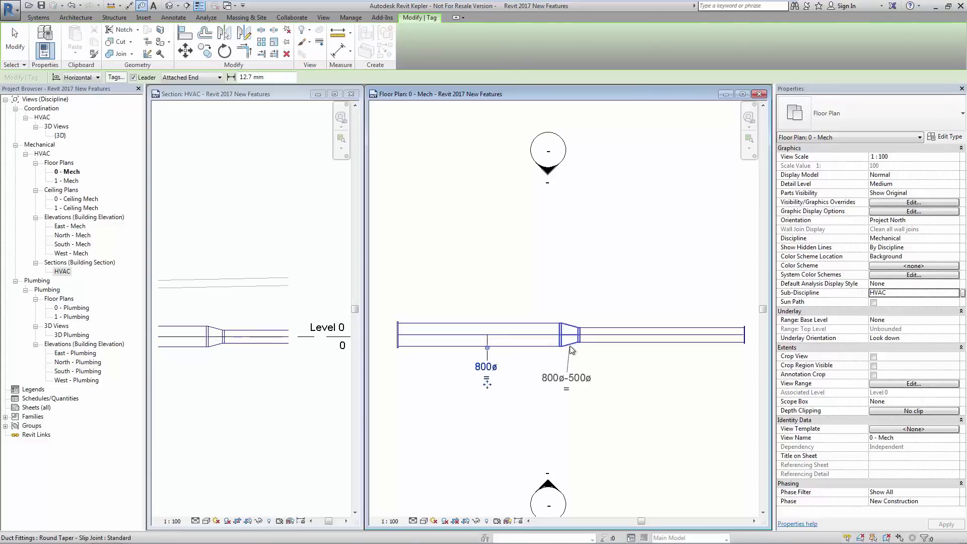
click(648, 343)
key(Escape)
key(Escape)
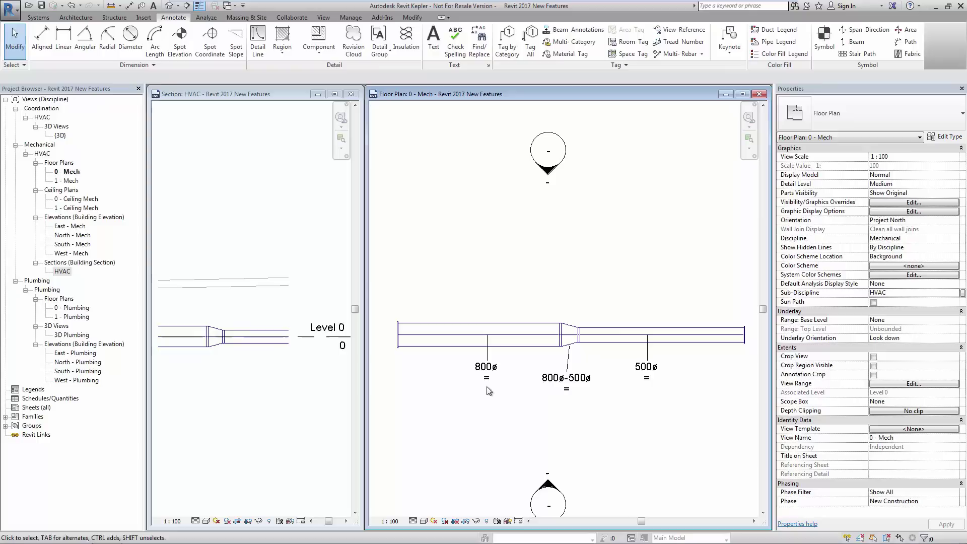
drag(600, 308, 537, 339)
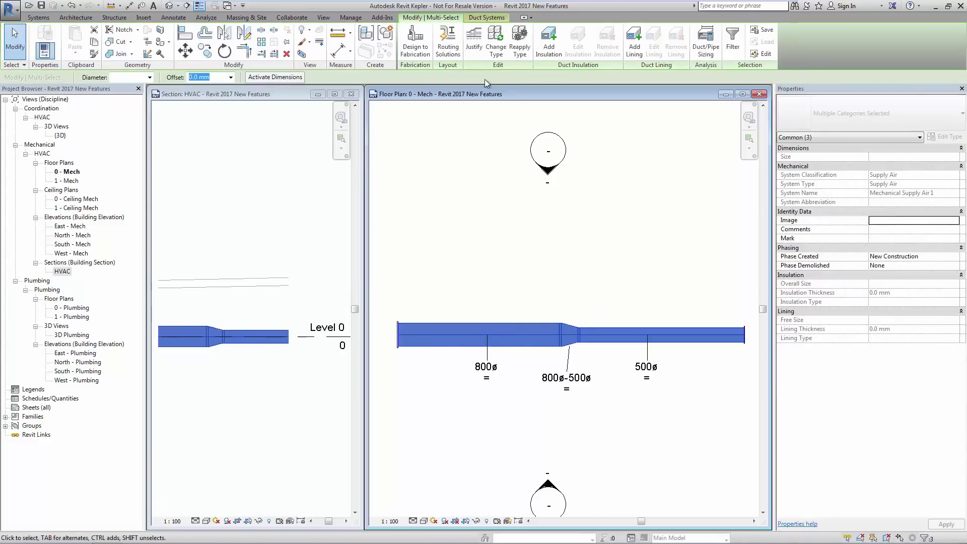
Step: Justify the run to Top Center and retag the taper so it reads 800ø-500ø FOT
click(475, 50)
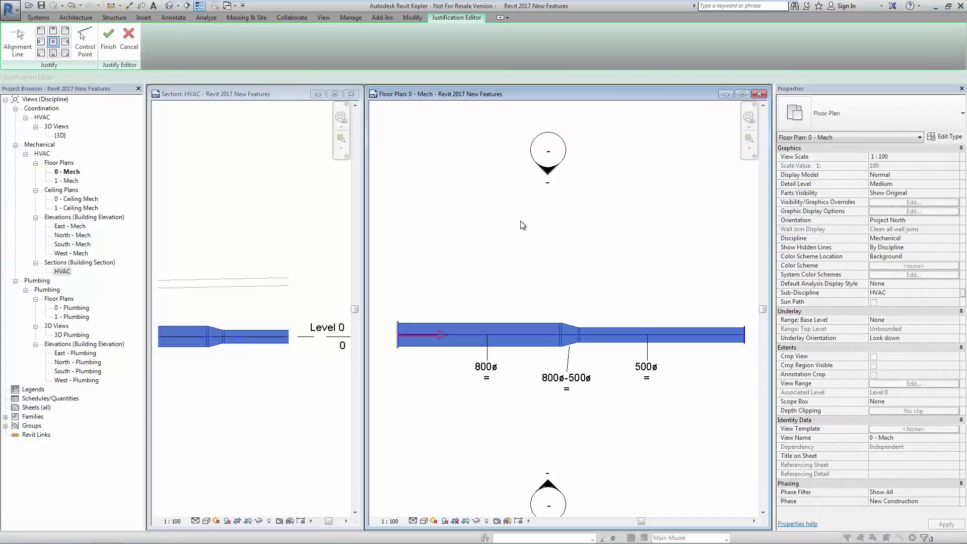
click(53, 34)
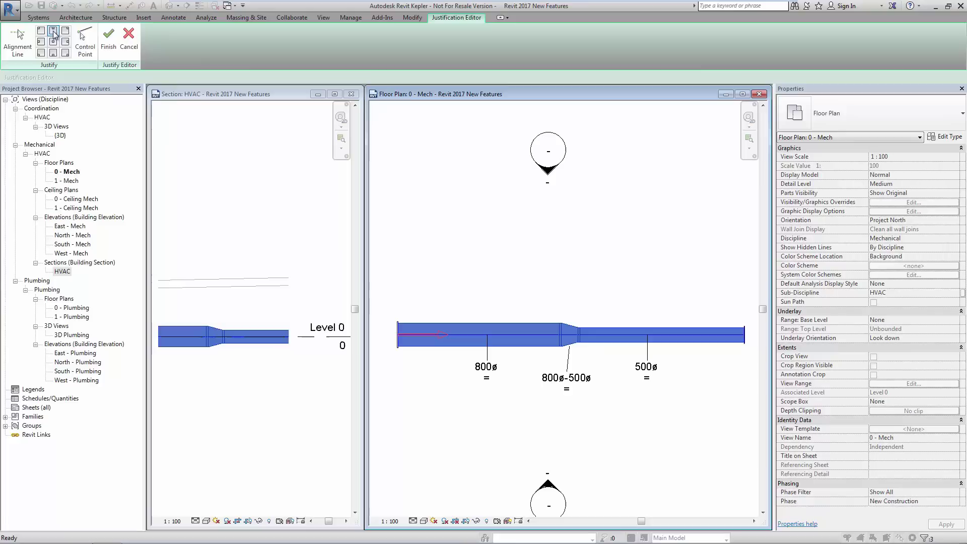
click(109, 33)
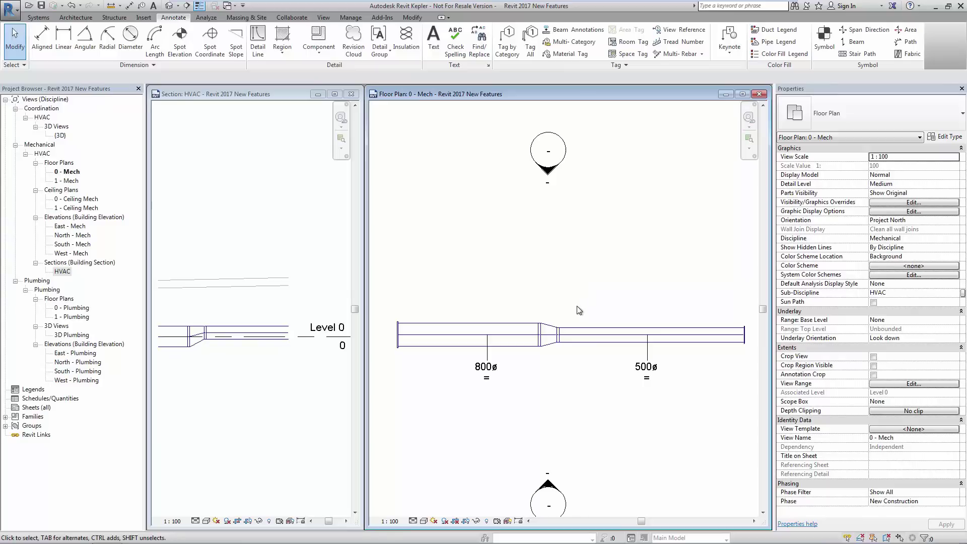
click(507, 39)
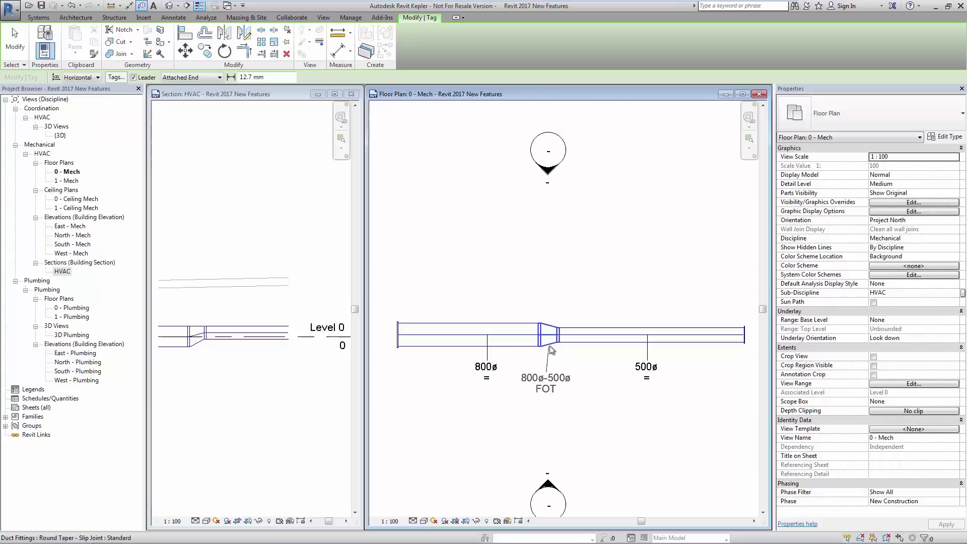
click(579, 406)
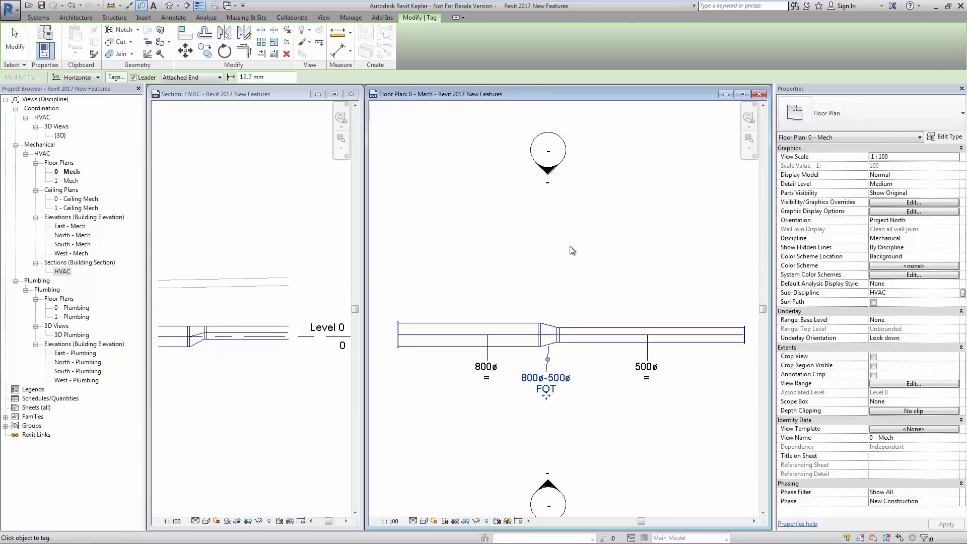
Step: Select the duct run and set its justification to Bottom Center
key(Escape)
key(Escape)
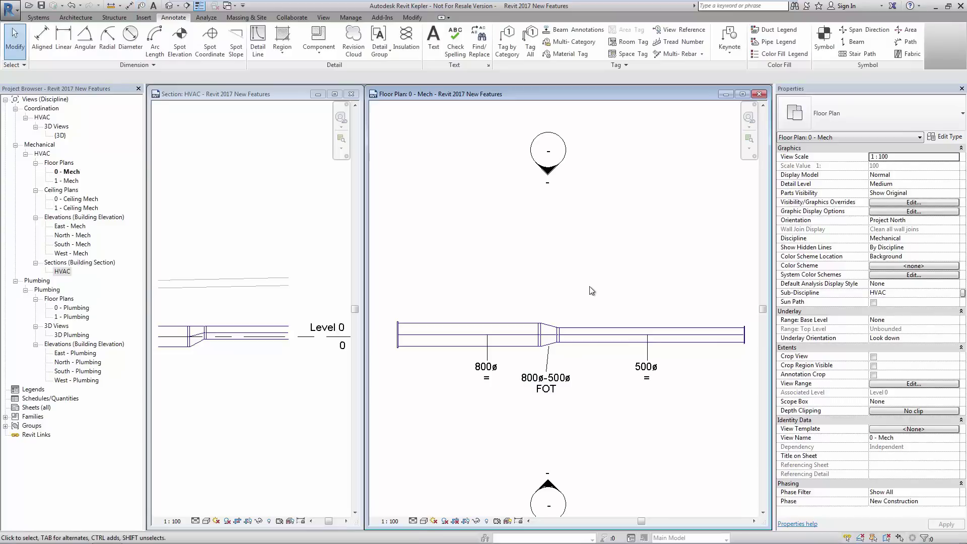
drag(589, 286, 515, 335)
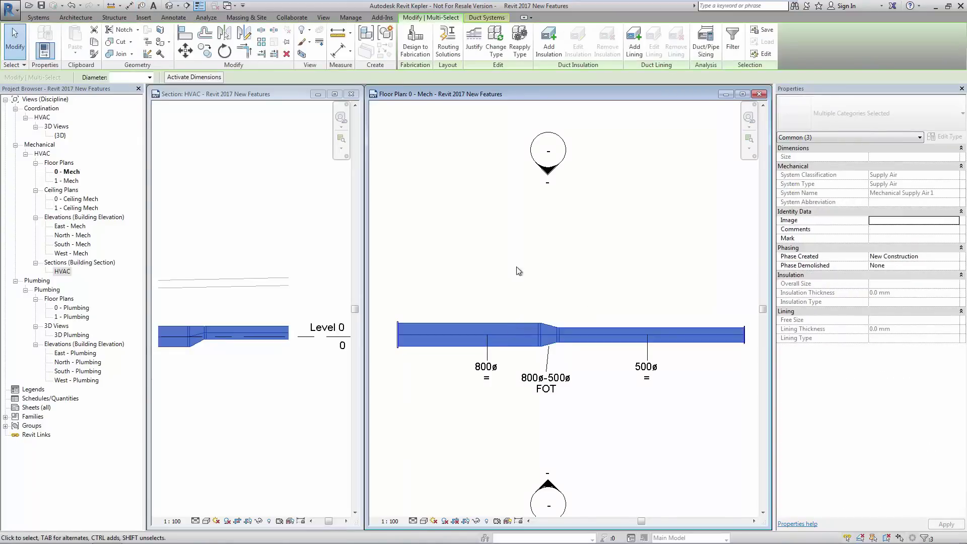
click(473, 50)
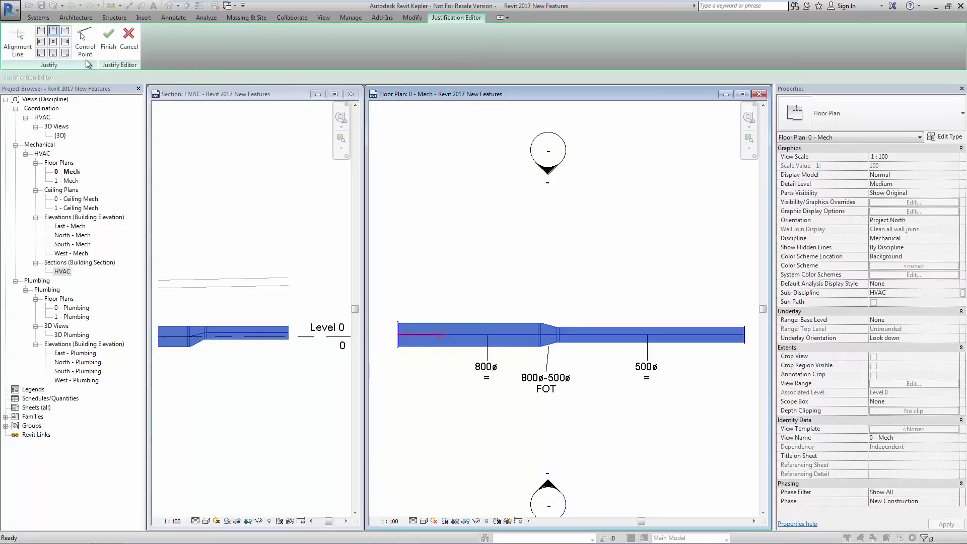
click(53, 54)
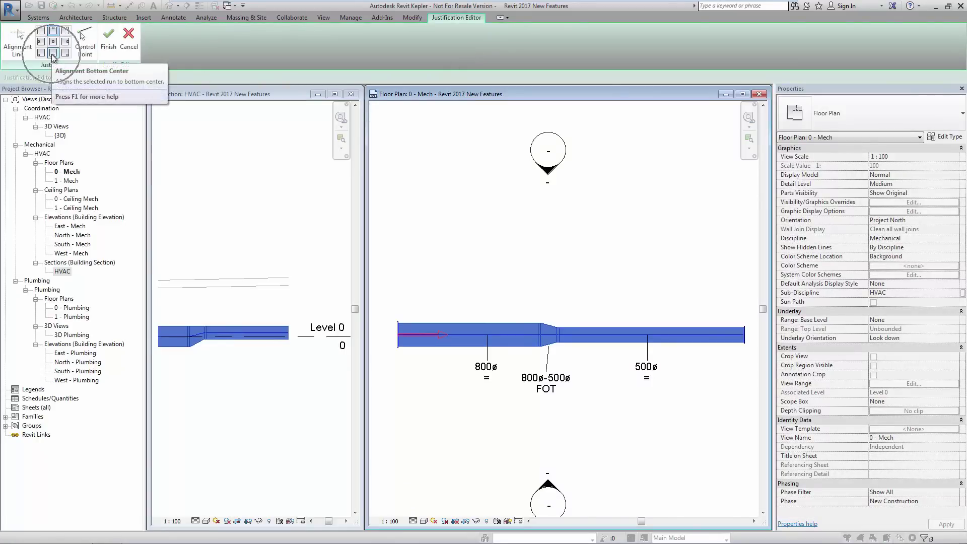
click(110, 47)
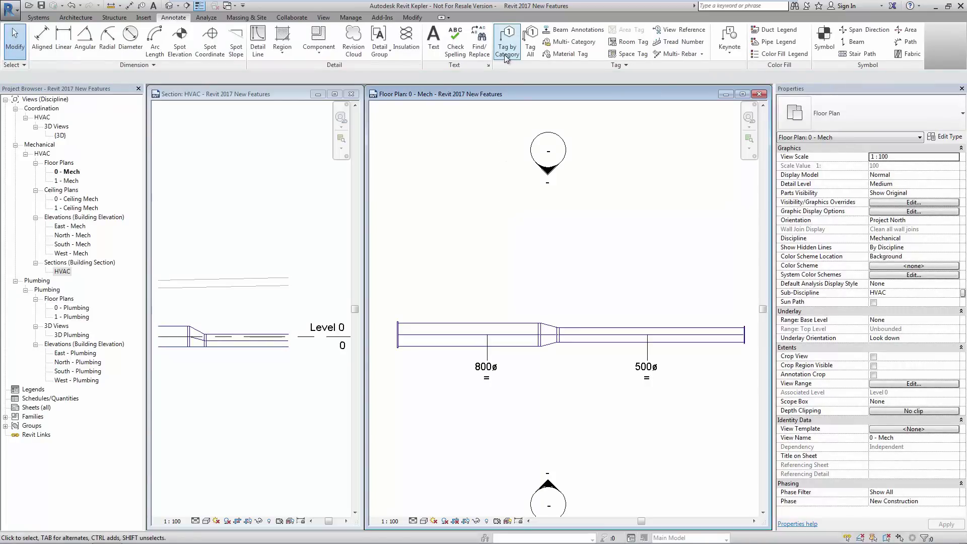
Step: Retag the taper so its label reads 800ø-500ø FOB
click(507, 43)
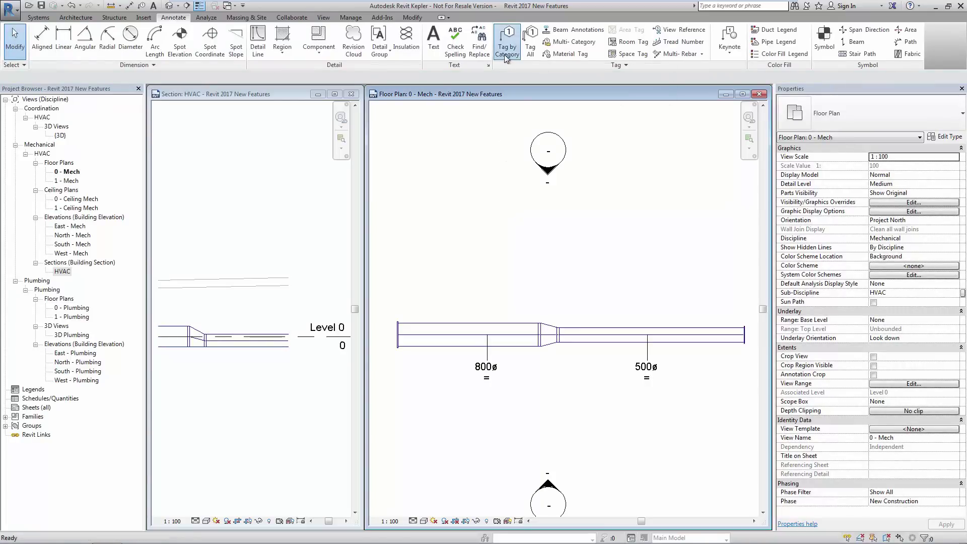
click(552, 333)
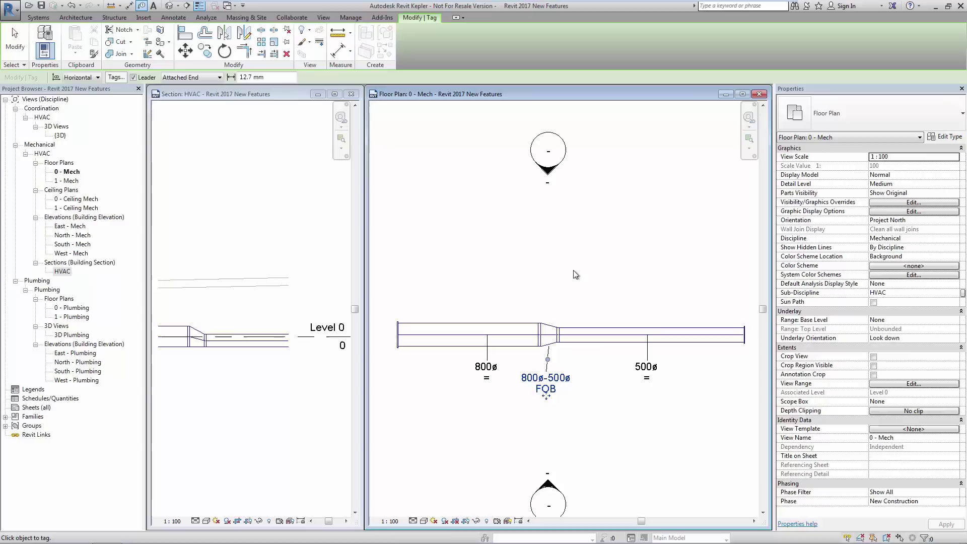
key(Escape)
key(Escape)
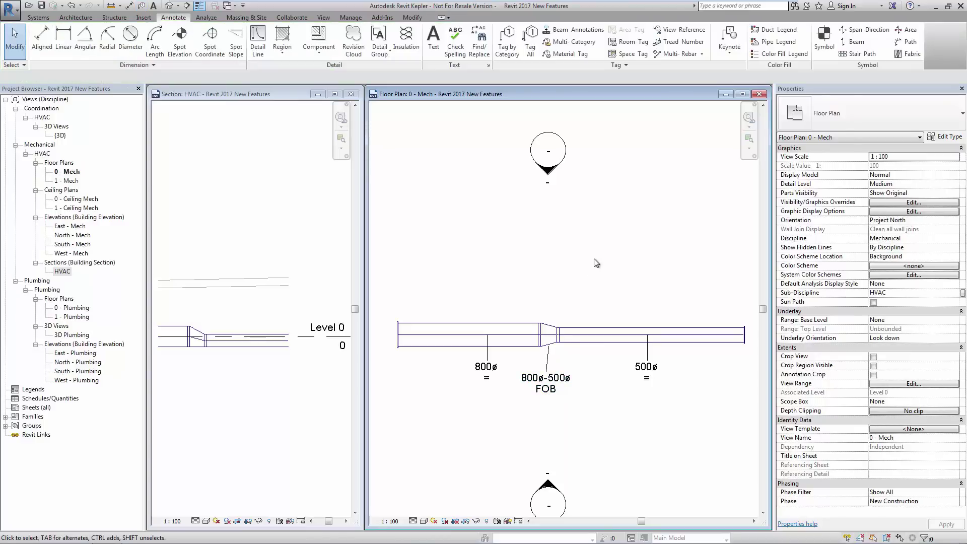
Step: Select the two ducts and taper and set their justification to Middle Center
drag(597, 299, 524, 335)
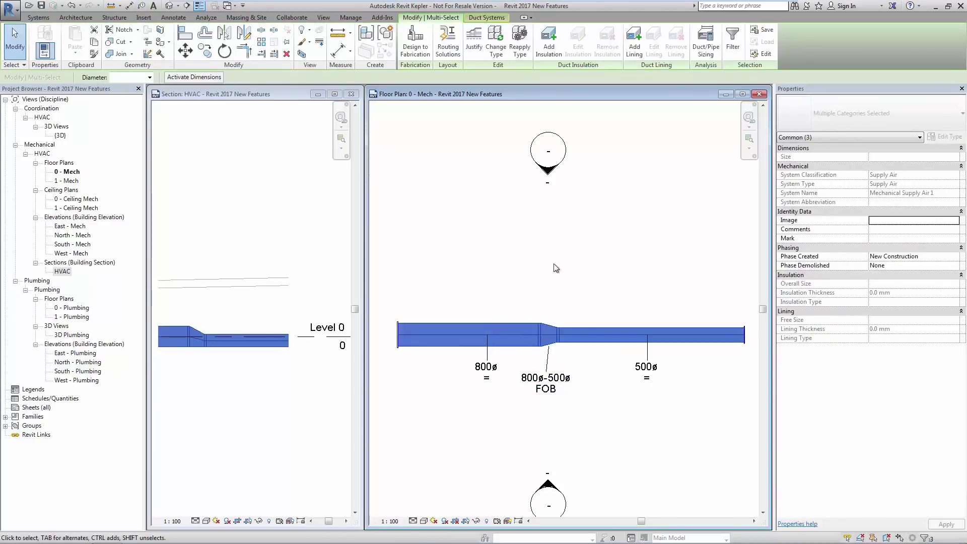
click(473, 48)
click(53, 41)
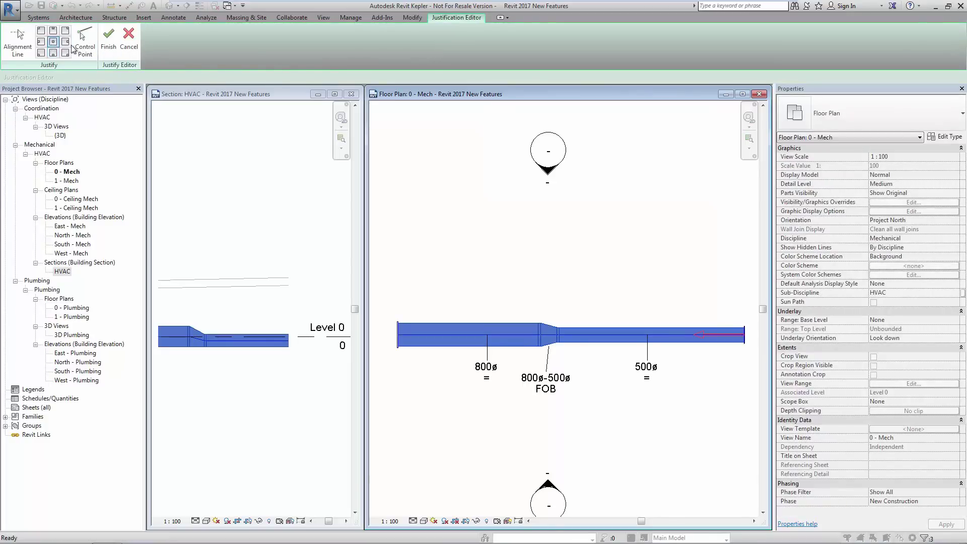
click(109, 46)
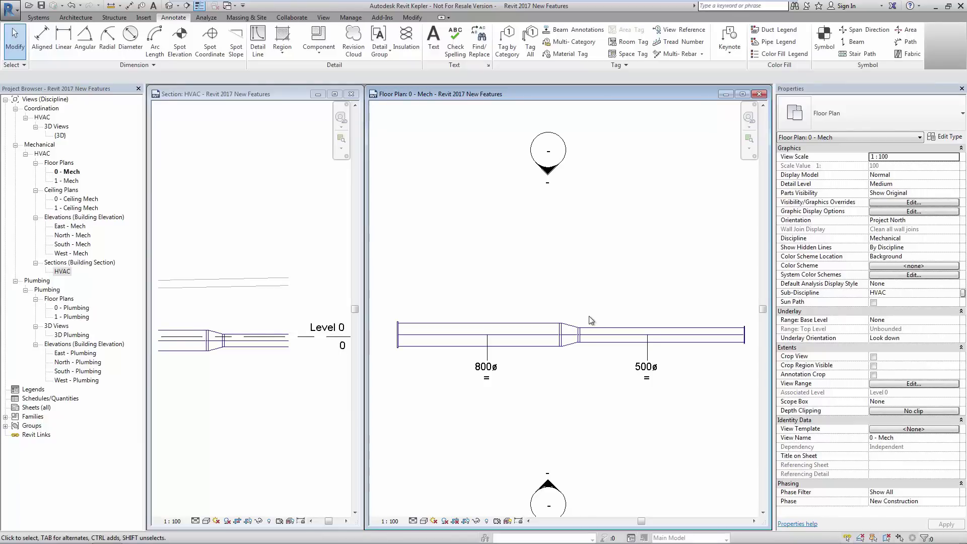
Step: Retag the taper so it reads 800ø-500ø with the centreline mark
click(508, 47)
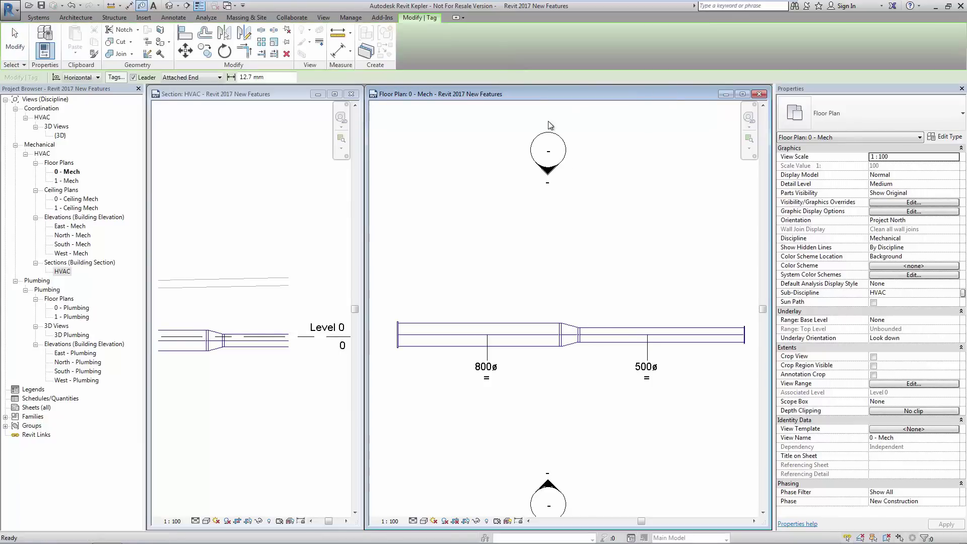
click(577, 341)
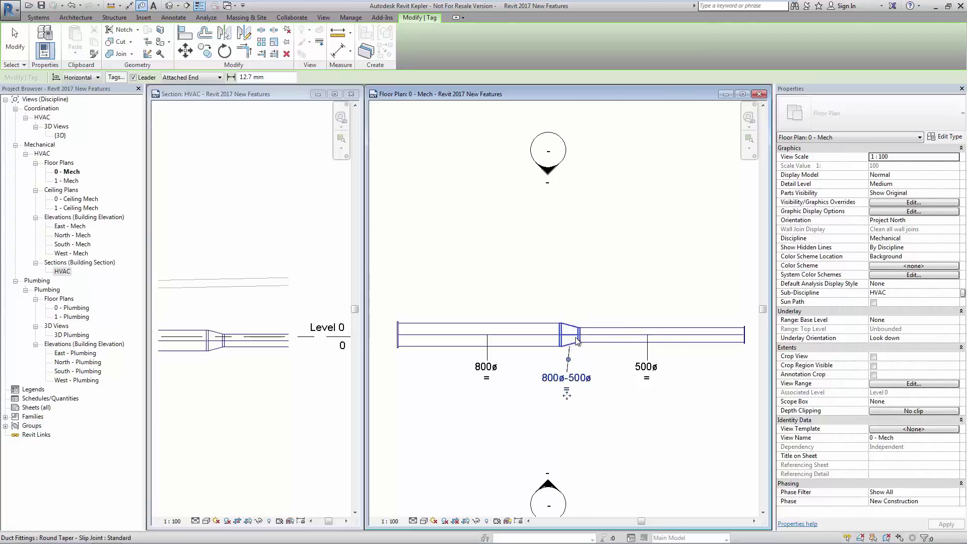
key(Escape)
key(Escape)
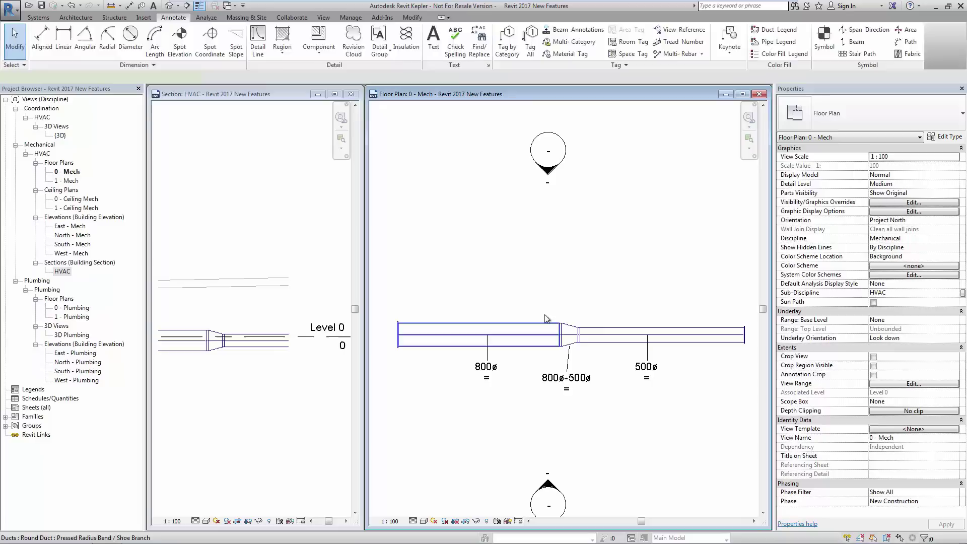
click(547, 318)
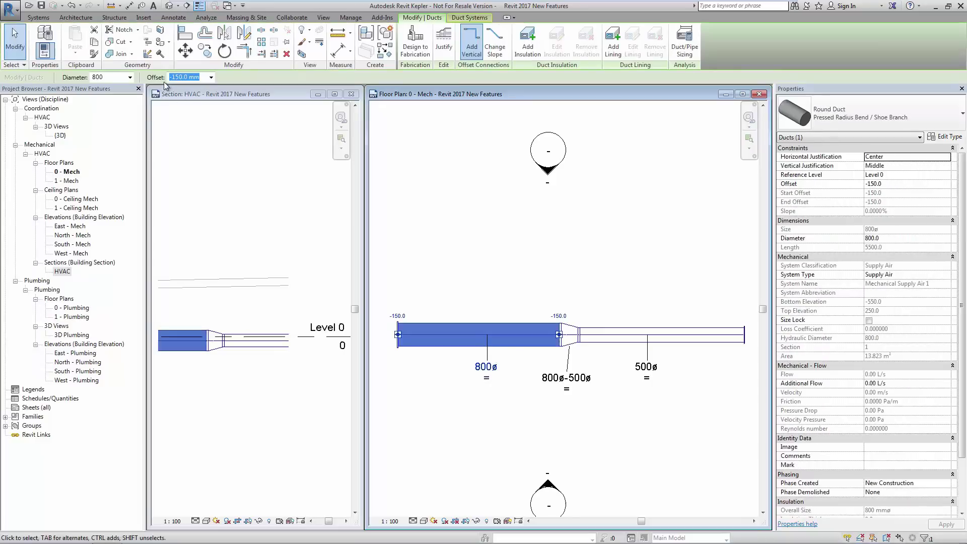
click(611, 256)
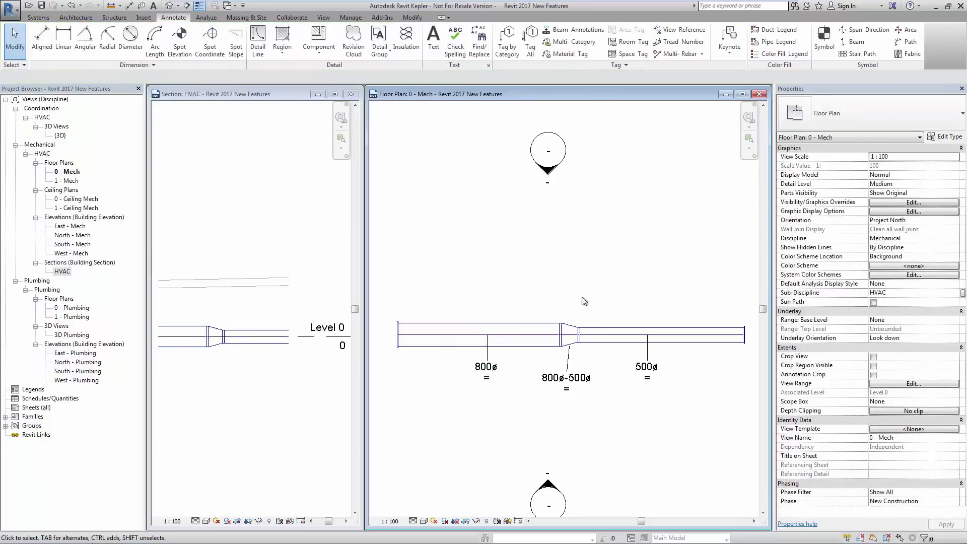
click(573, 329)
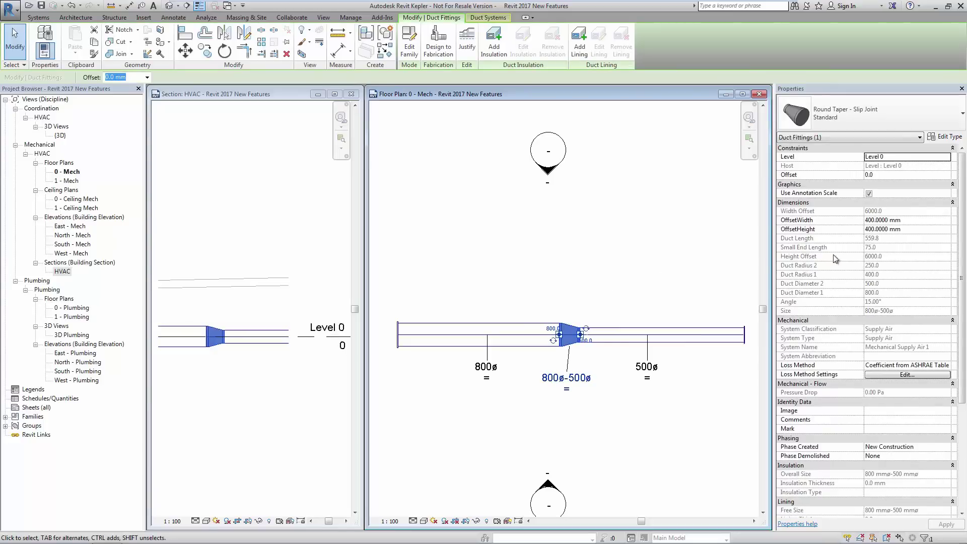
click(915, 230)
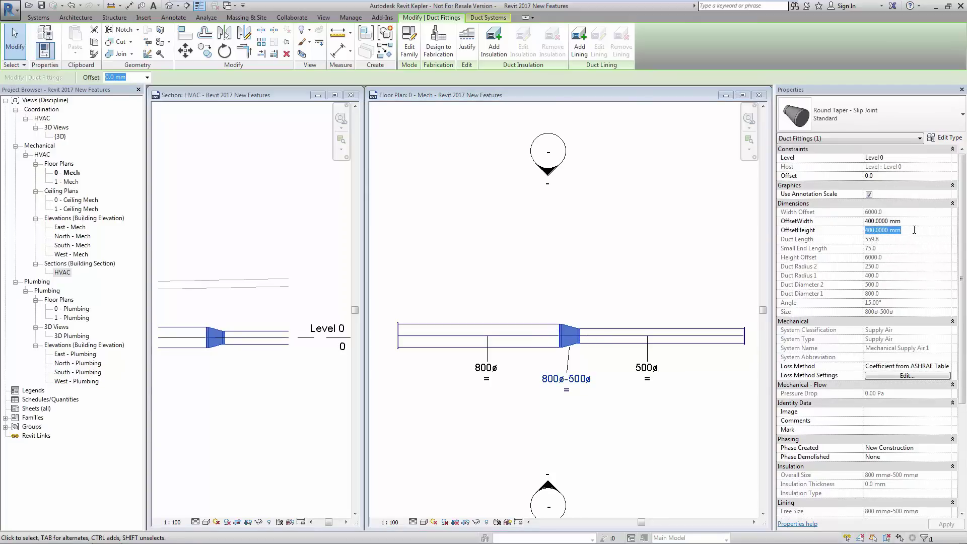
text(600)
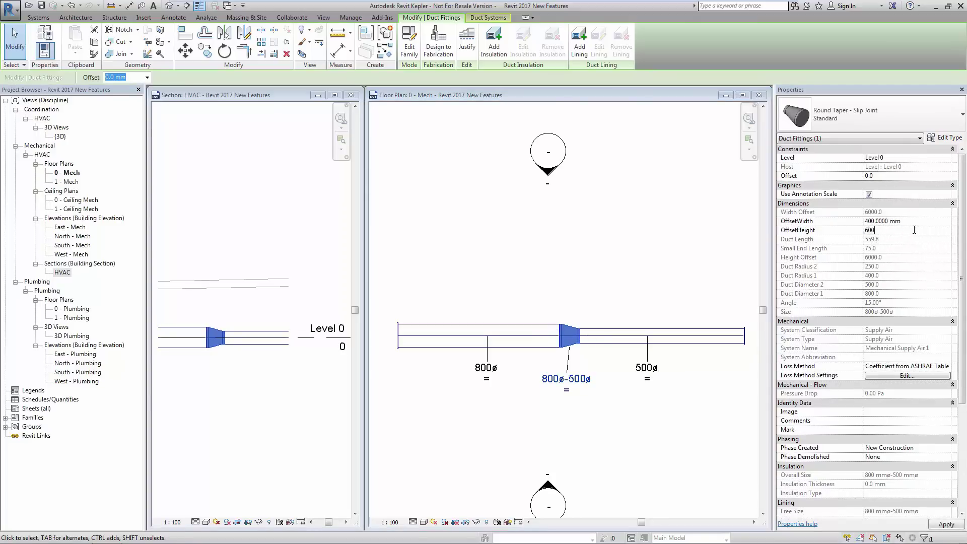
key(Return)
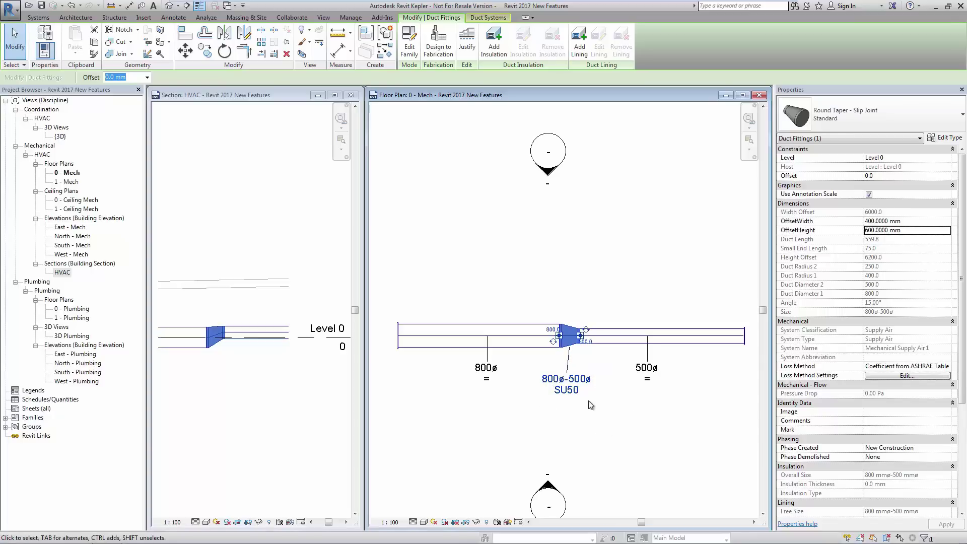
click(913, 230)
text(400)
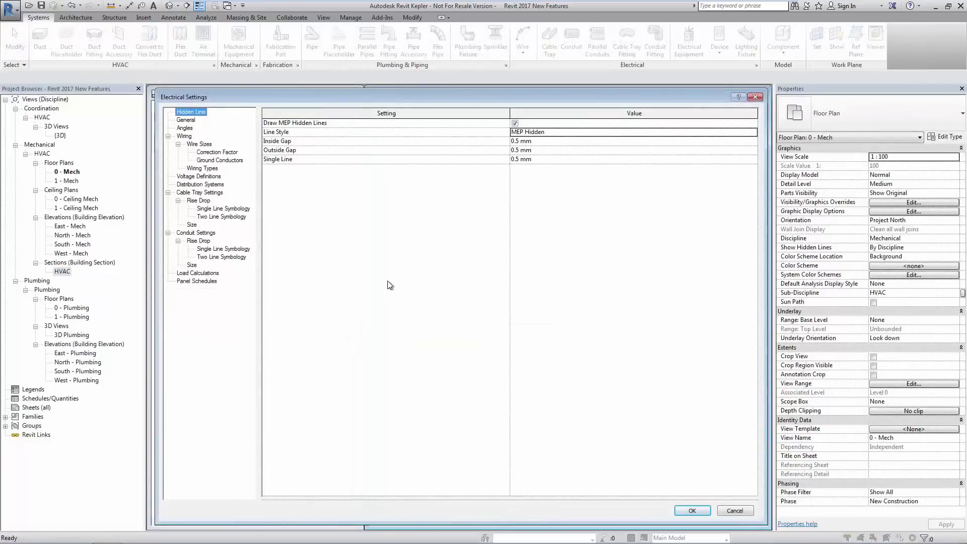
Step: Show the General electrical settings and select the 20 A Circuit Rating value
click(187, 120)
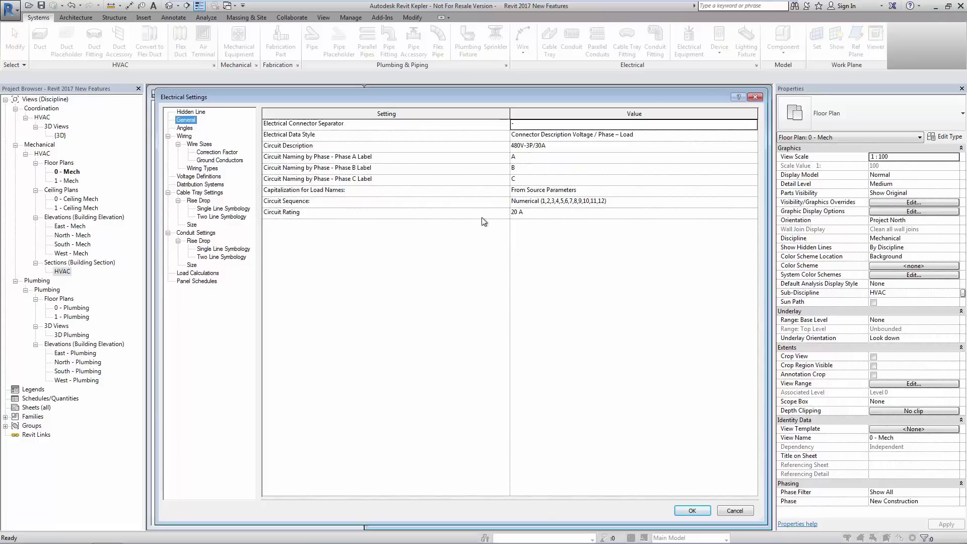
click(528, 215)
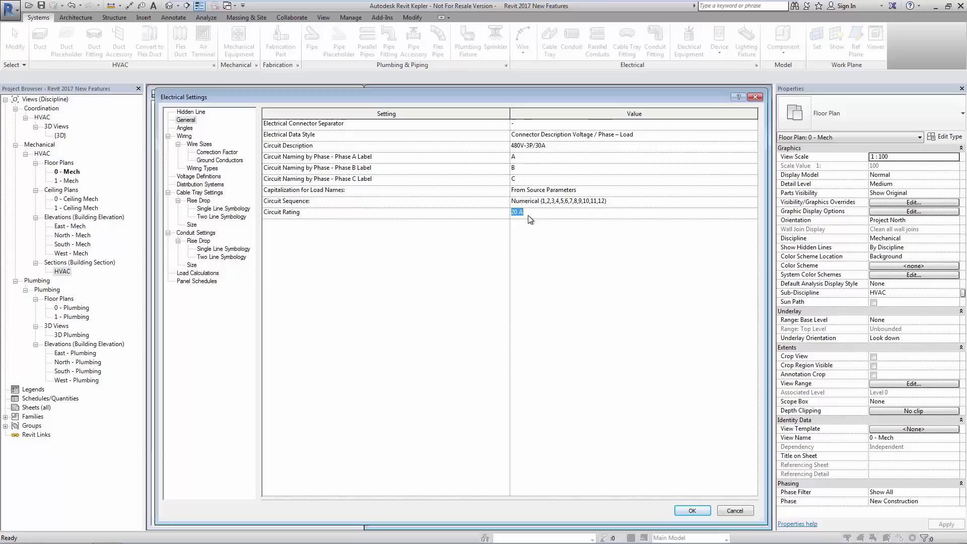
Step: View the Load Calculations options in Electrical Settings
click(206, 274)
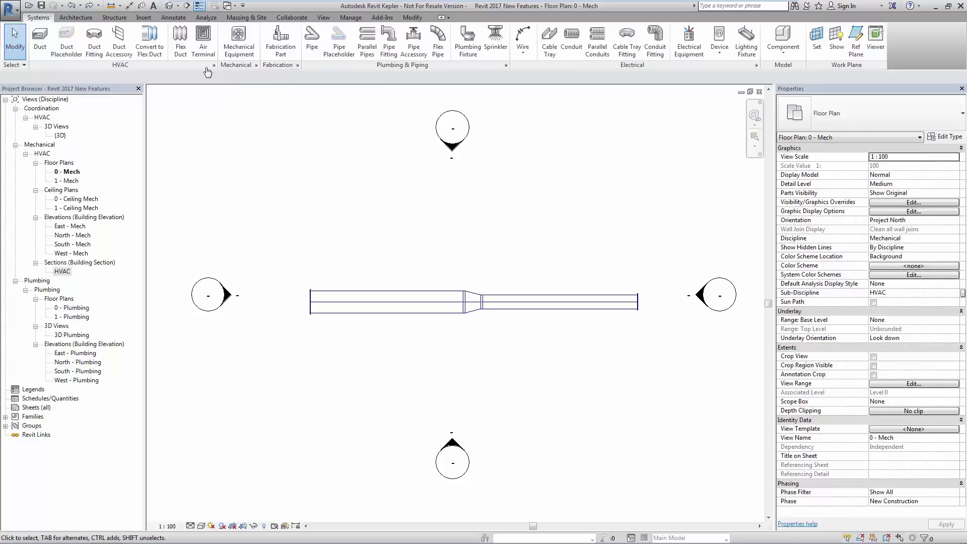
Step: Open Visibility/Graphic Overrides for the 0 - Mech plan and enlarge the dialog
click(324, 19)
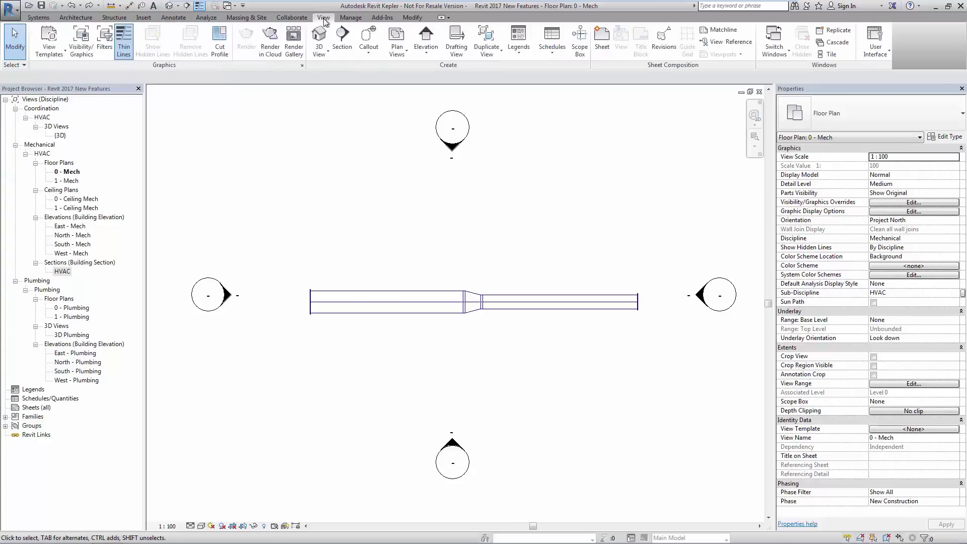
click(79, 49)
drag(369, 130, 270, 118)
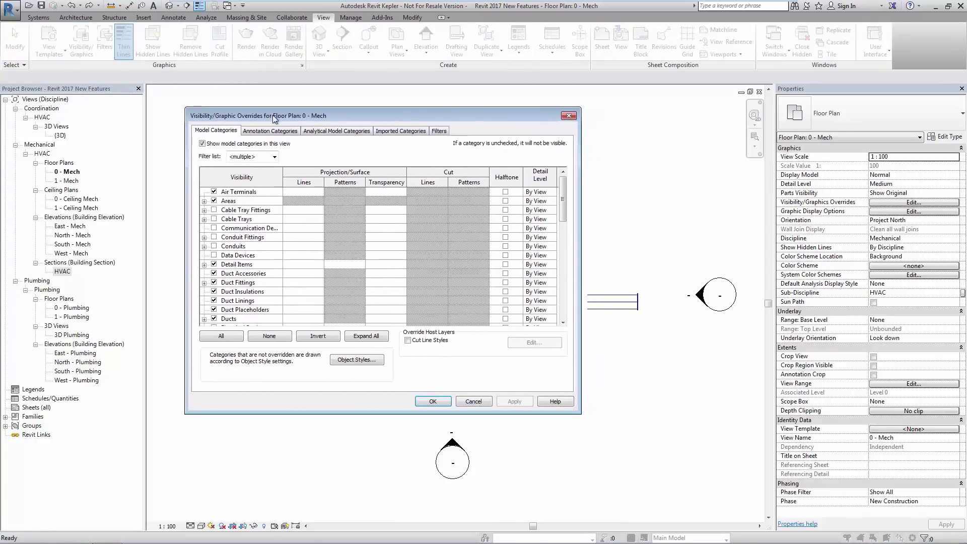
drag(583, 417, 753, 472)
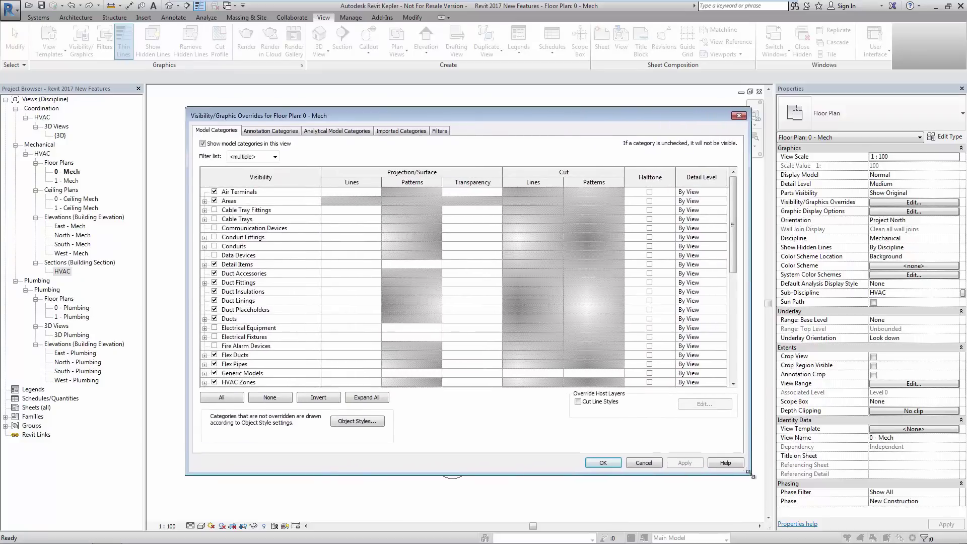
drag(732, 262, 733, 345)
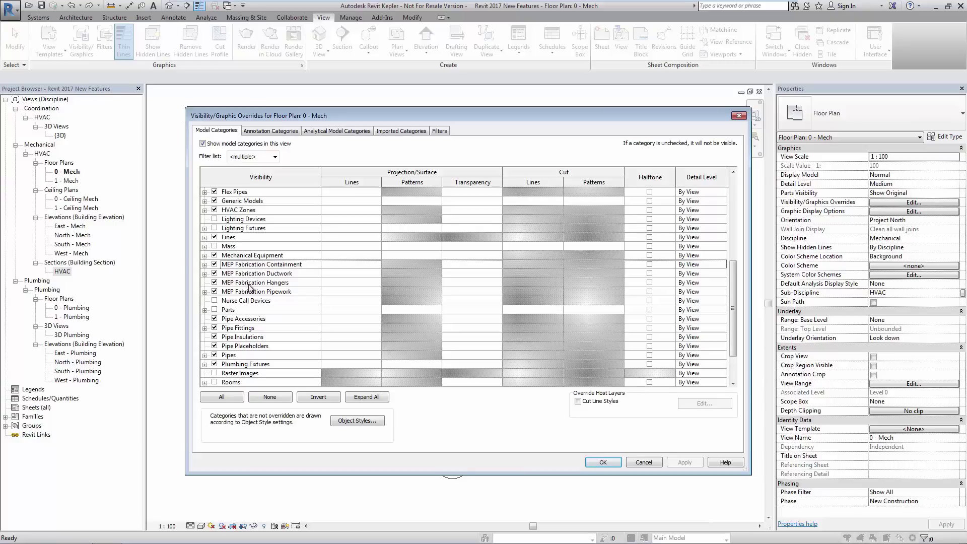
Step: Expand and collapse the MEP Fabrication Containment, Ductwork and Pipework subcategories
click(205, 265)
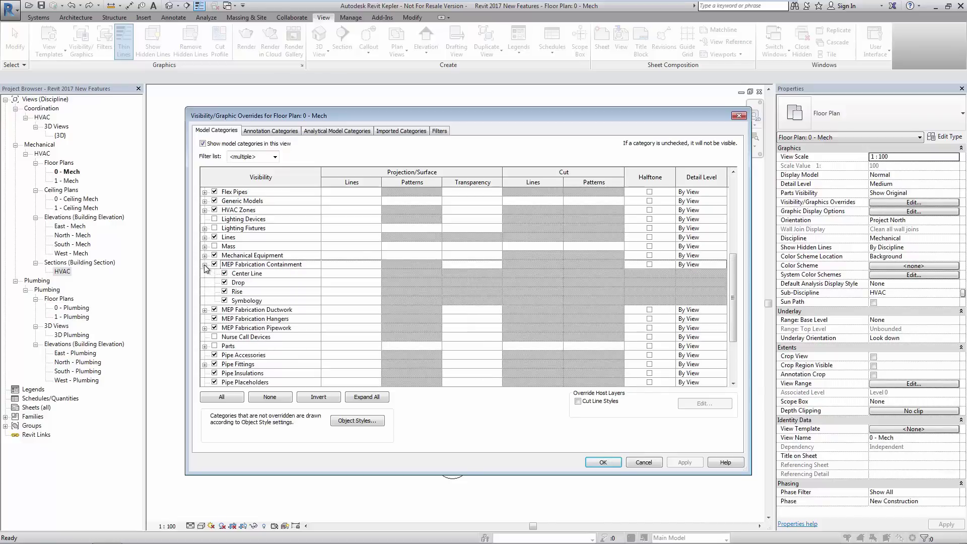
click(205, 265)
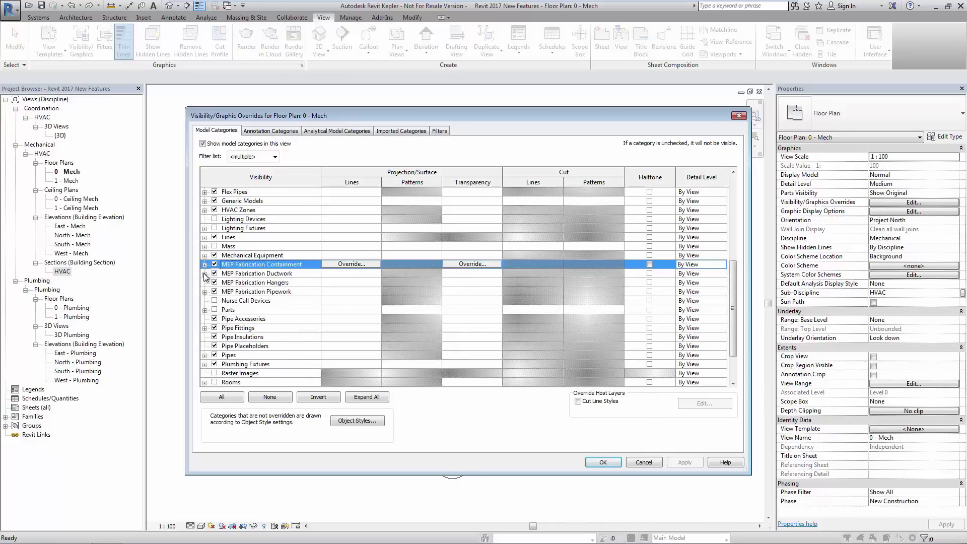
click(204, 274)
click(205, 274)
click(205, 291)
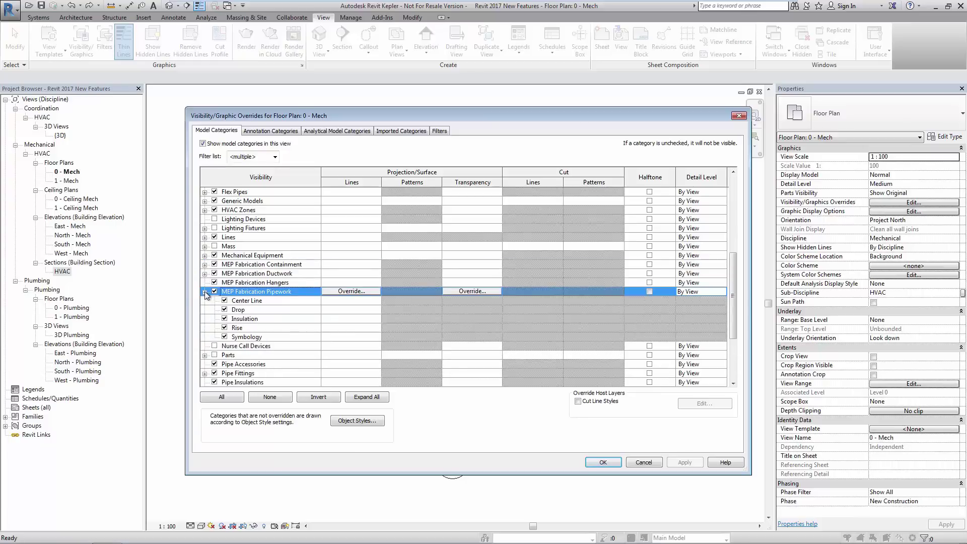
click(205, 292)
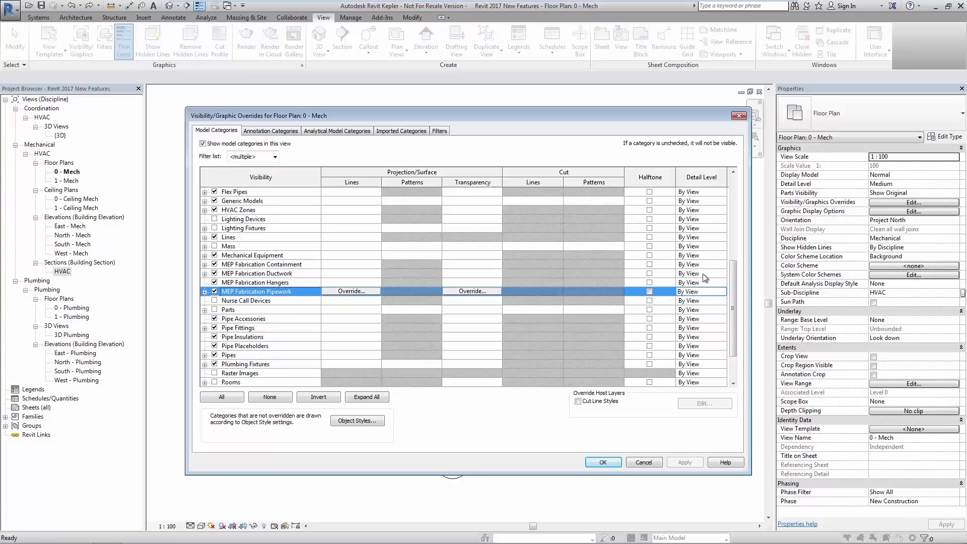
Step: Close the overrides and review the Fabrication Settings connection indicator colours: red, blue, green
click(603, 462)
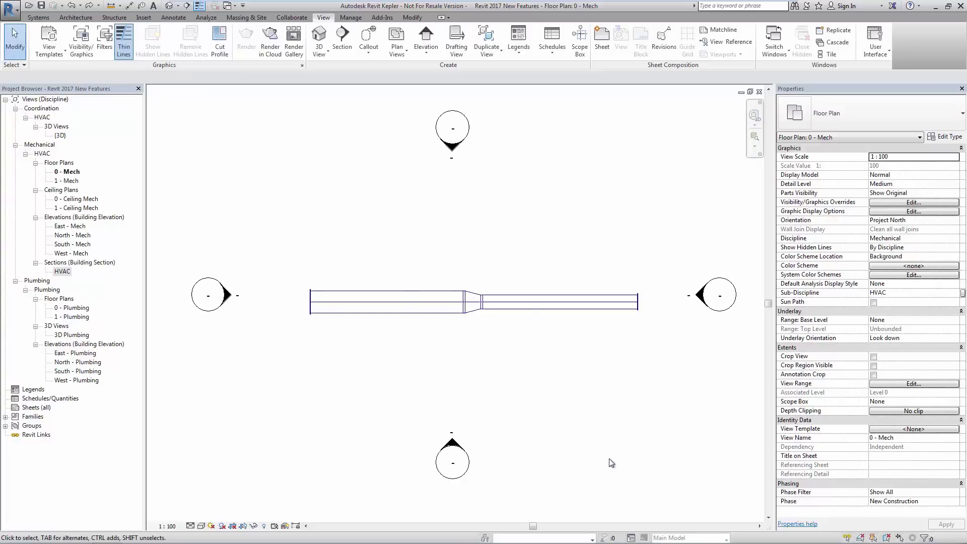
click(39, 17)
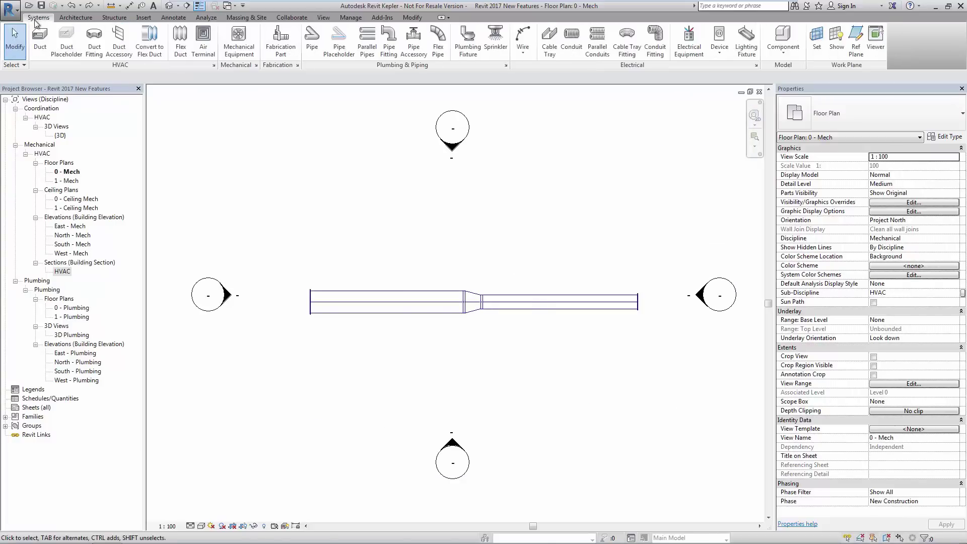
click(298, 65)
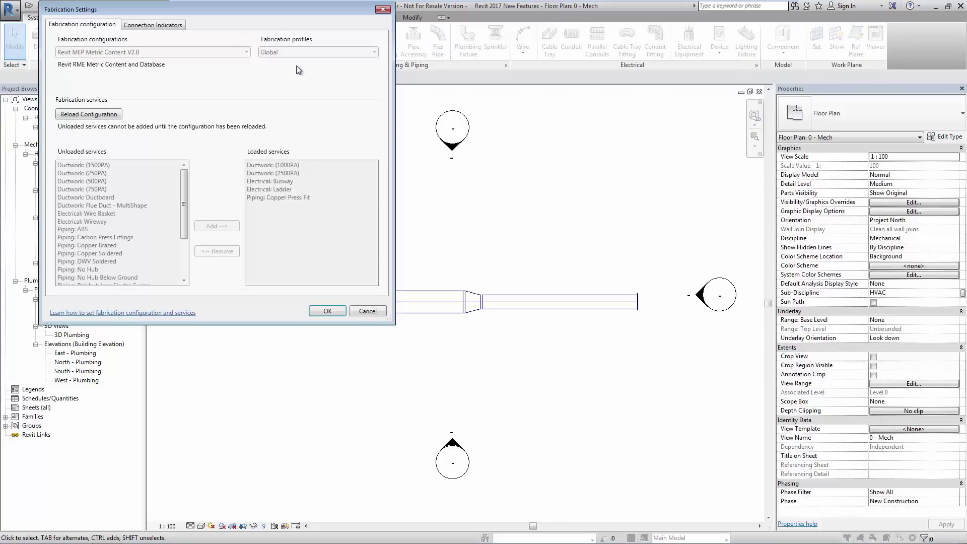
drag(240, 14, 467, 154)
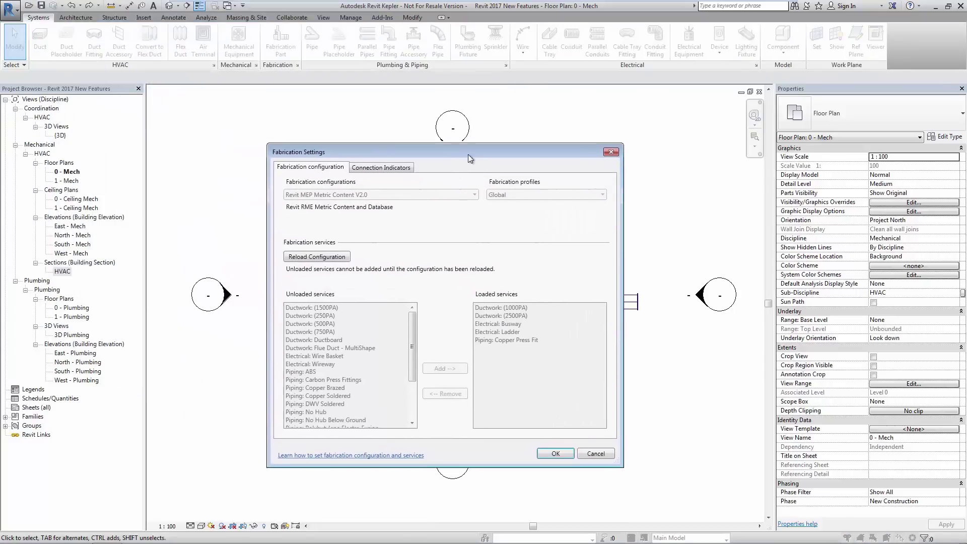
click(380, 170)
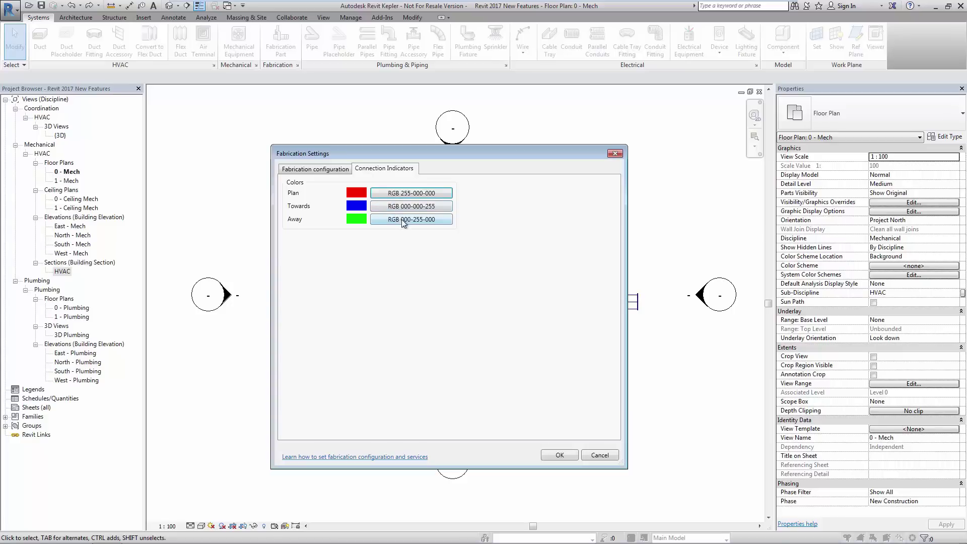
click(559, 455)
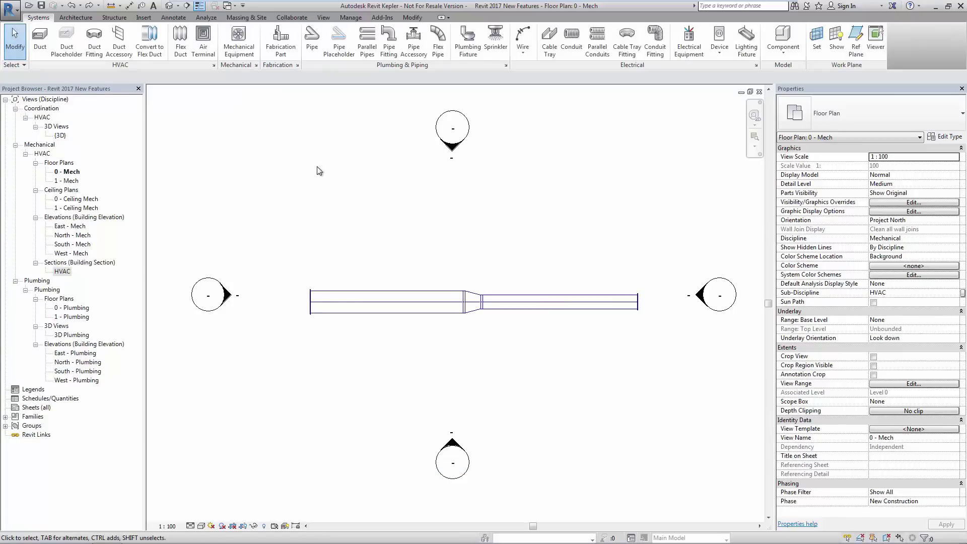
click(13, 11)
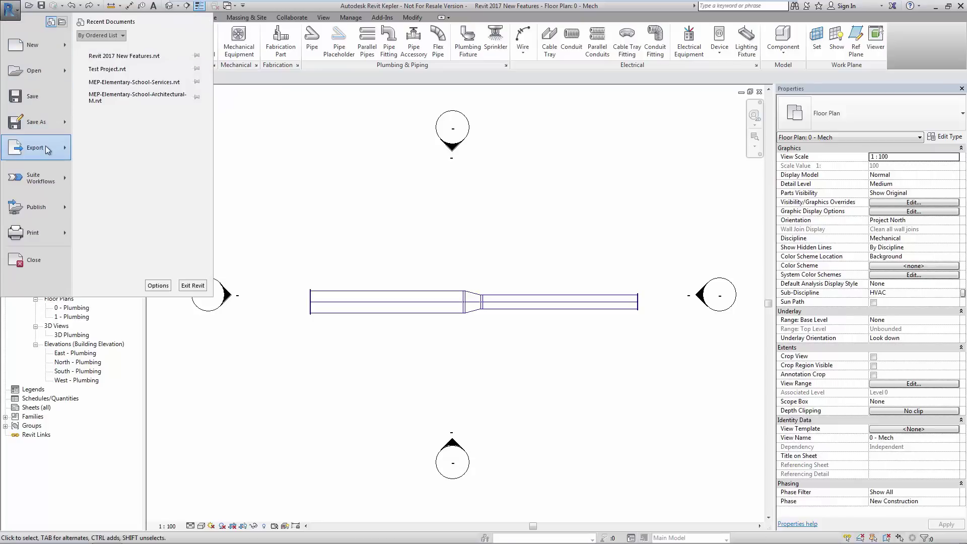
mouse_move(46, 148)
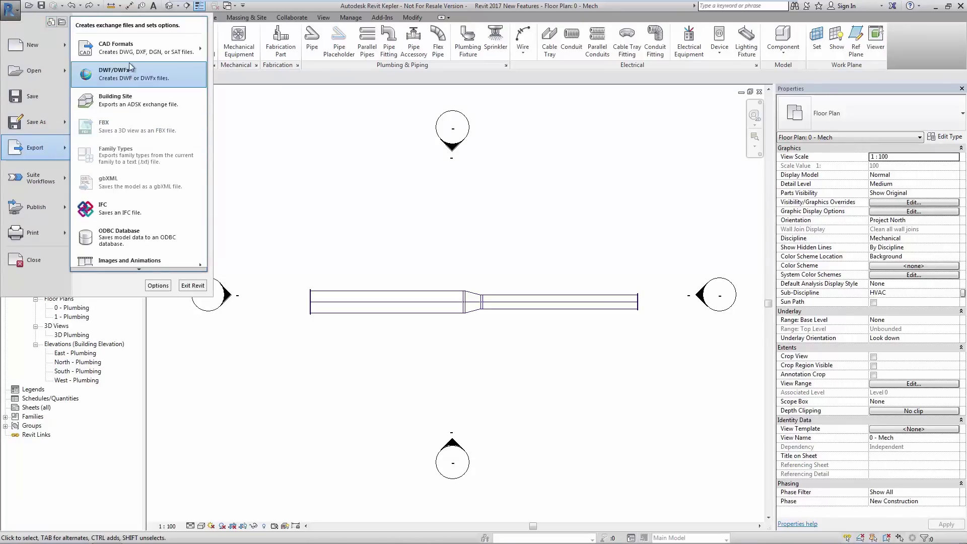
mouse_move(135, 51)
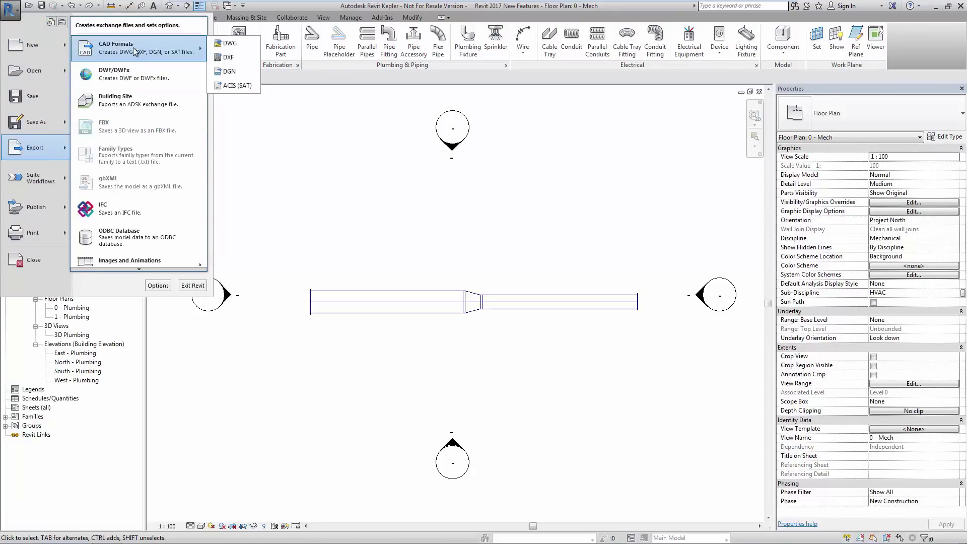
click(229, 48)
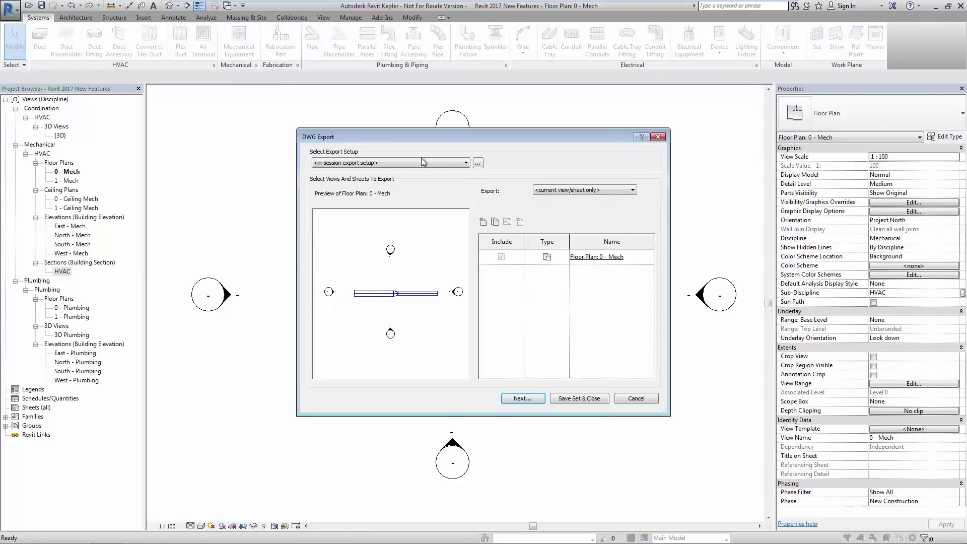
click(478, 163)
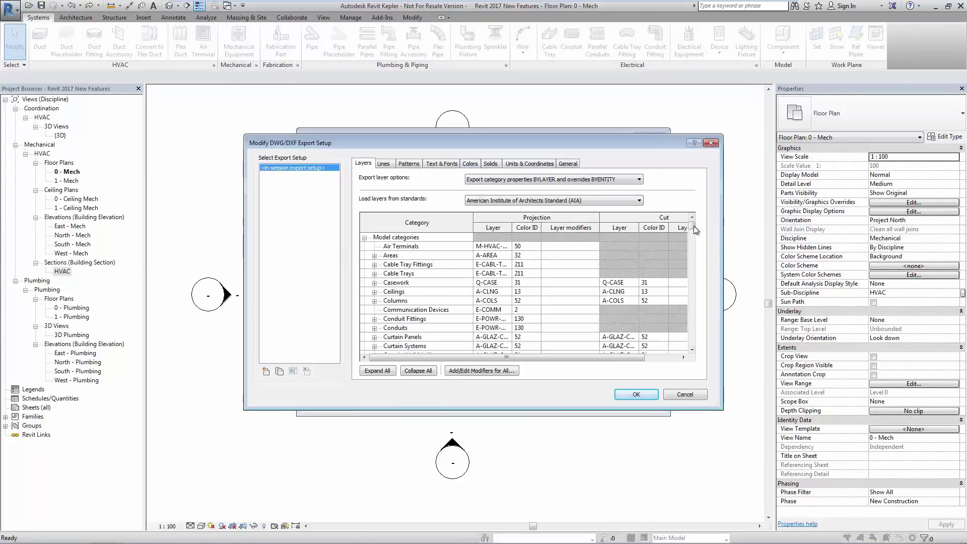
drag(693, 226, 693, 242)
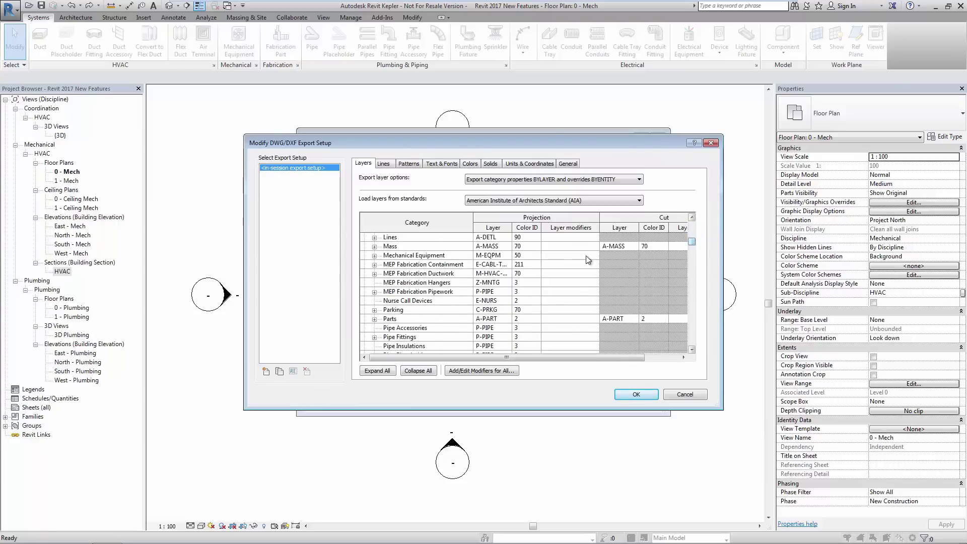
click(403, 265)
click(404, 266)
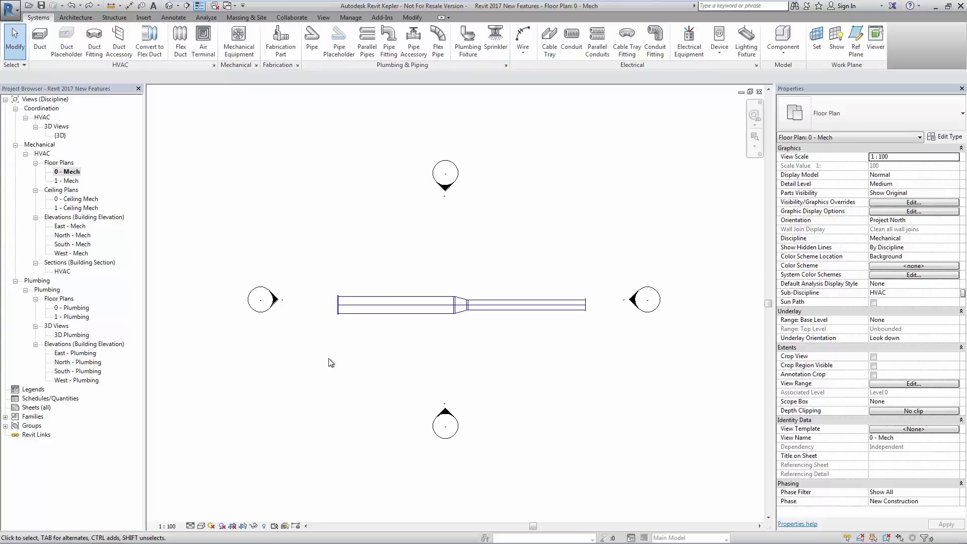
Step: Convert the selected duct run to Ductwork (1000PA) fabrication parts with Design to Fabrication
drag(326, 361, 603, 263)
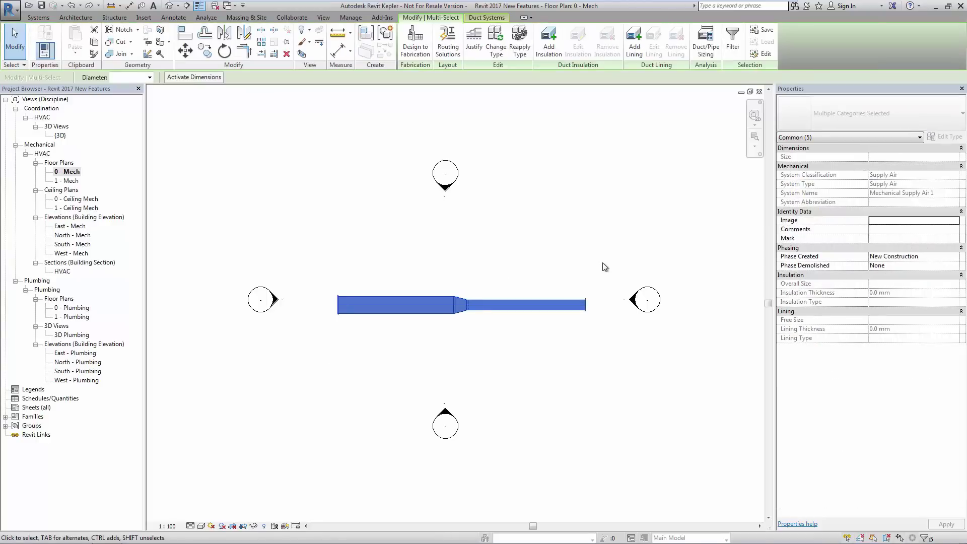
click(418, 50)
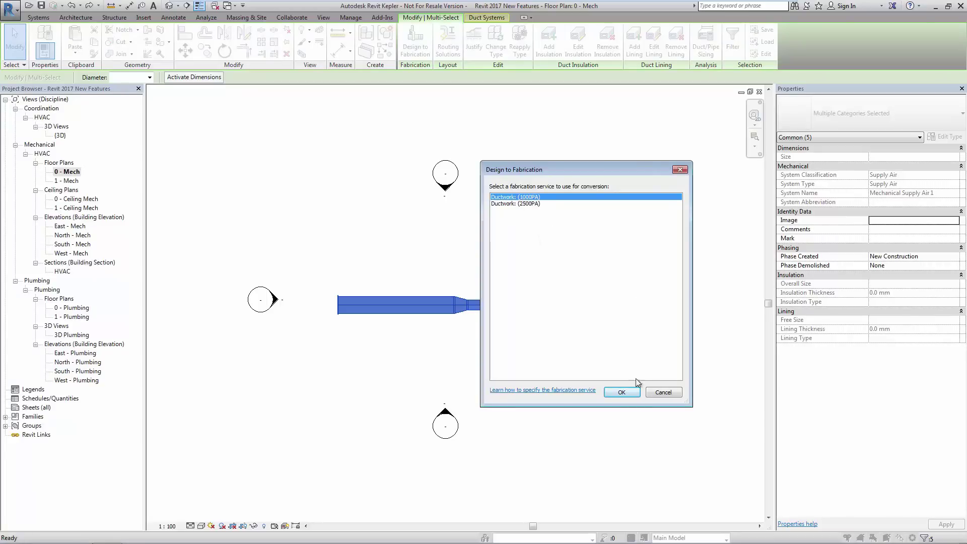
click(623, 393)
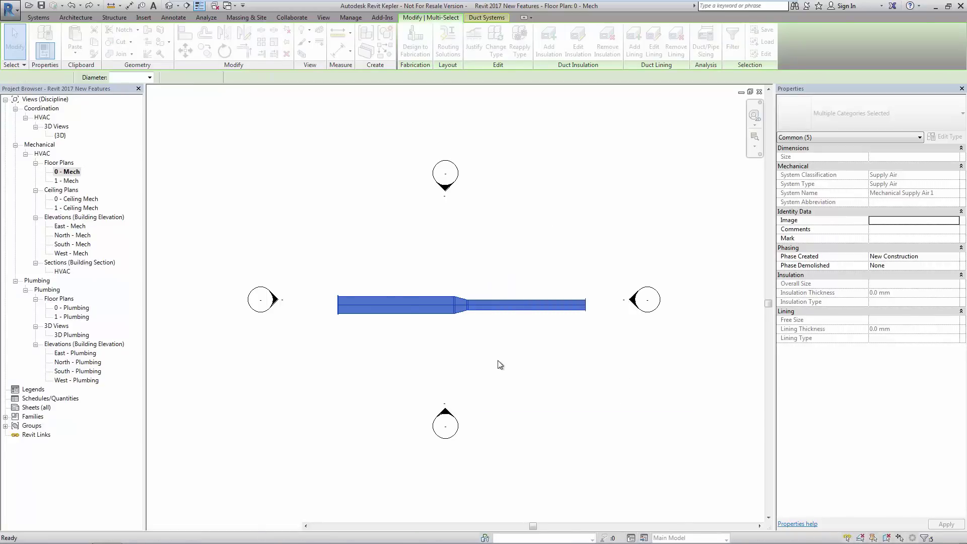
click(498, 344)
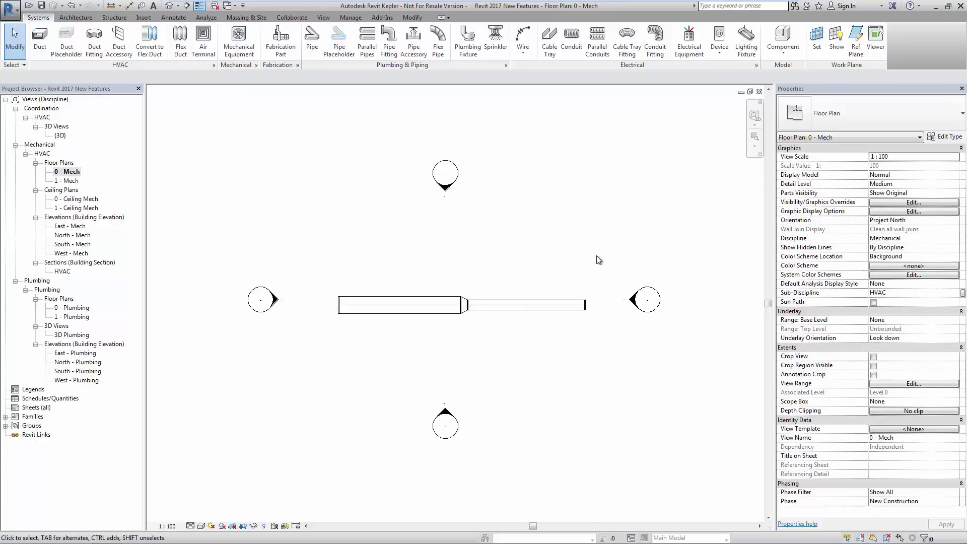
Step: Select both fabrication duct segments and run Optimize Lengths to split them into standard sections
drag(601, 253, 518, 300)
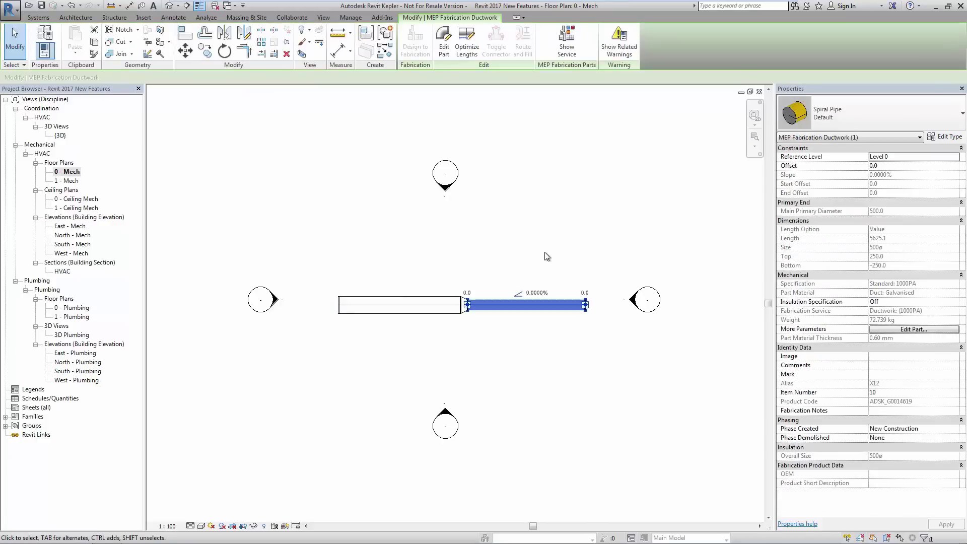
click(557, 273)
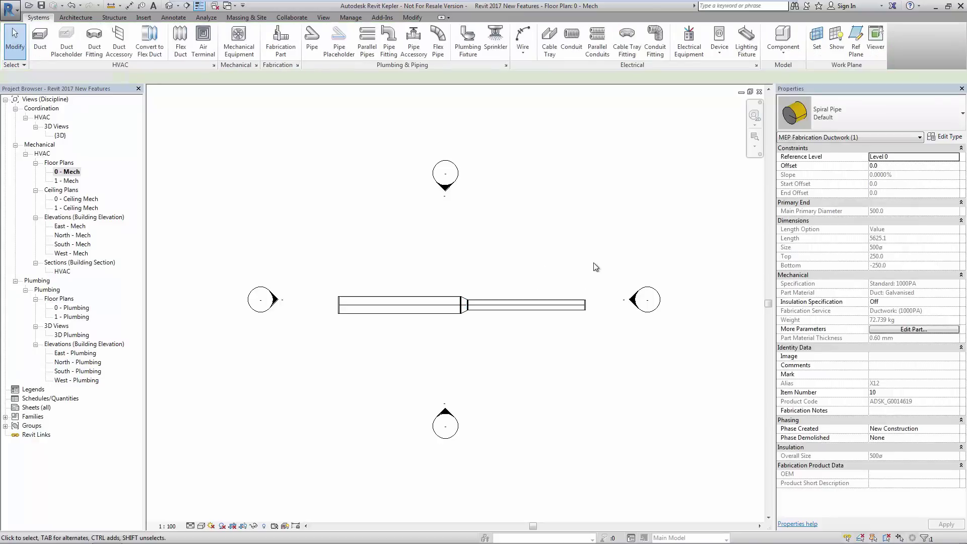
drag(599, 262, 328, 341)
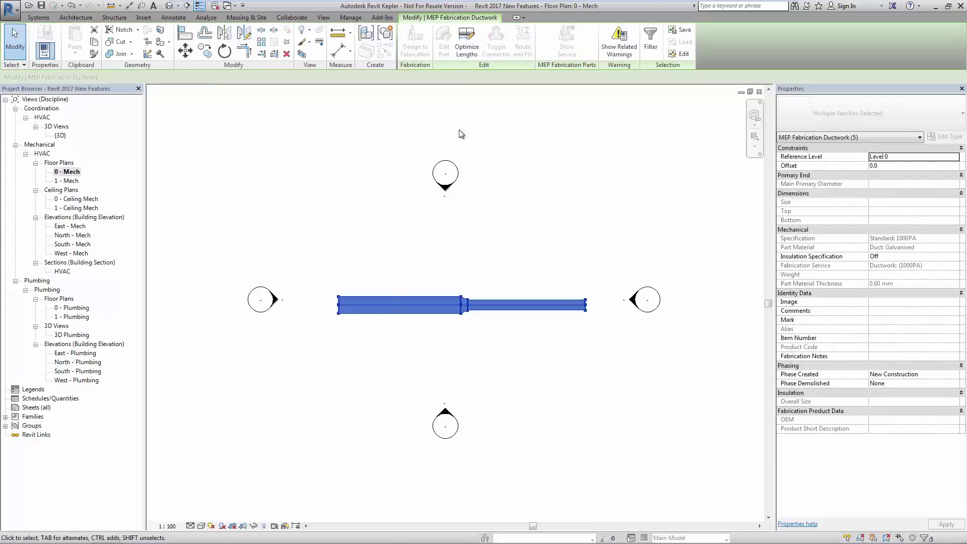
click(466, 43)
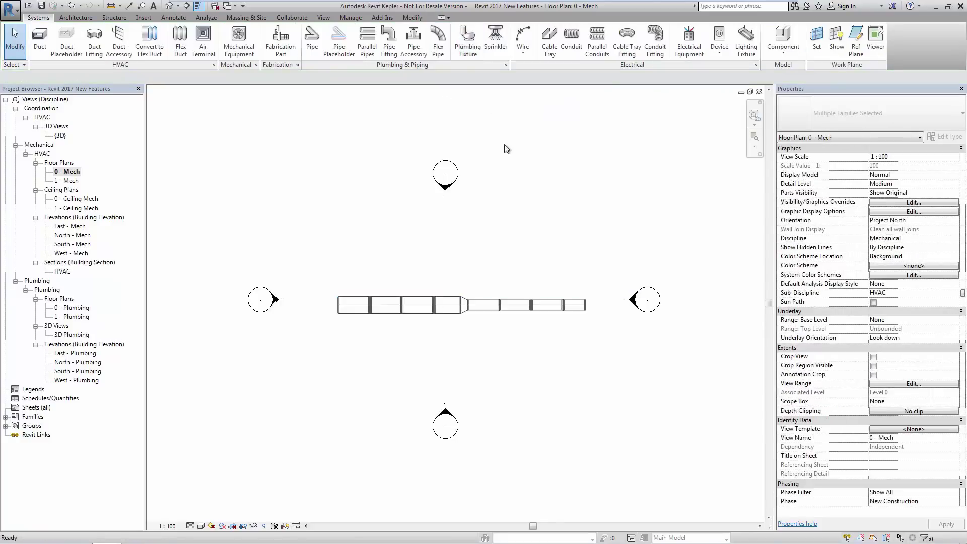
click(515, 304)
Step: Place a separate Spiral Pipe fabrication part and set its Main Primary Diameter to 500
key(Escape)
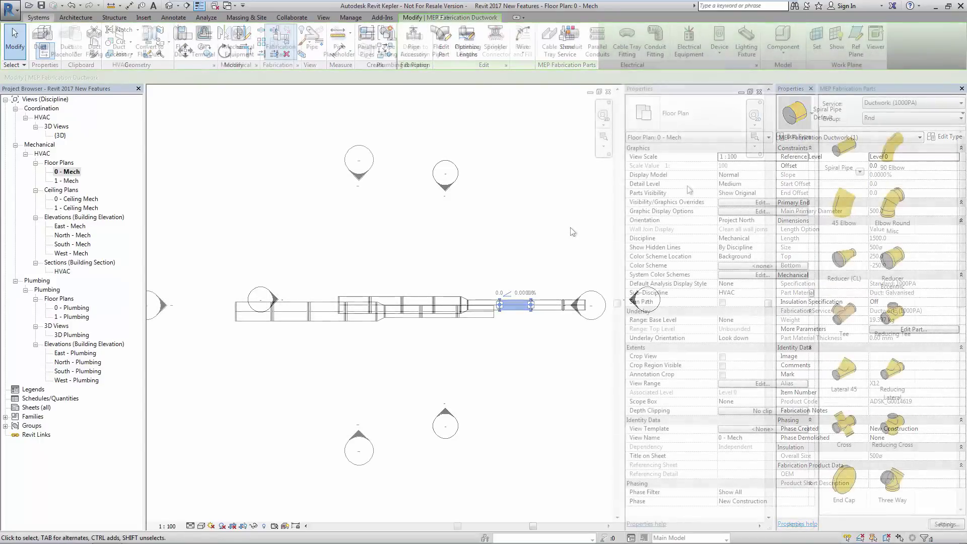
click(844, 151)
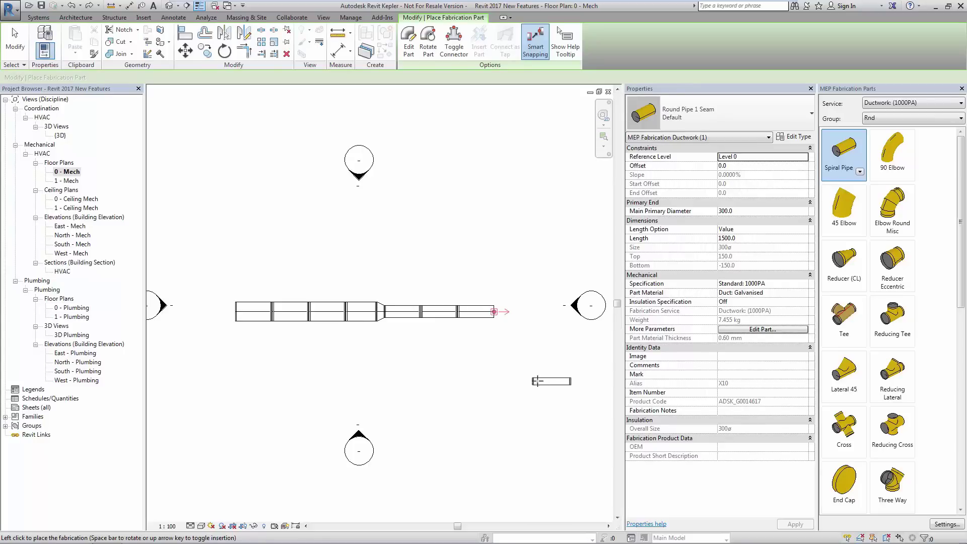
key(Escape)
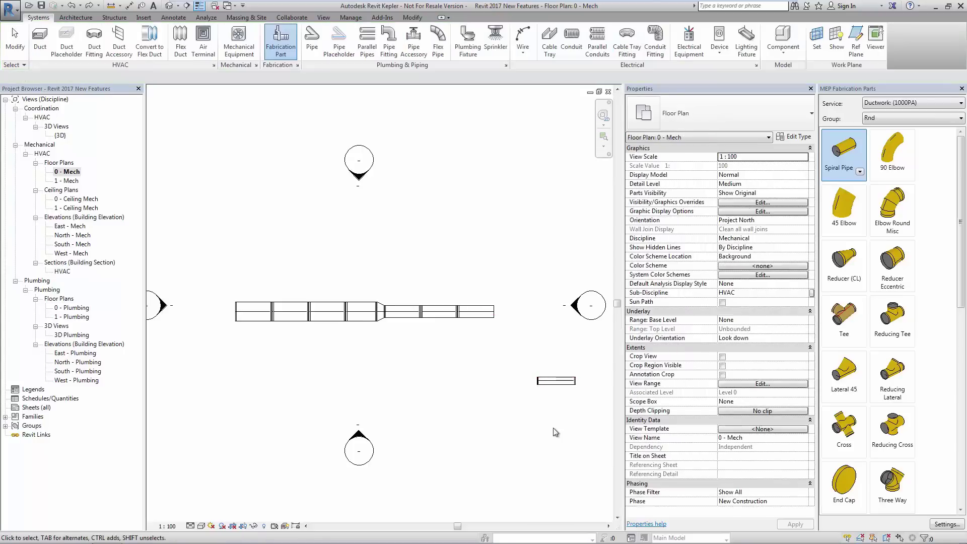
click(557, 384)
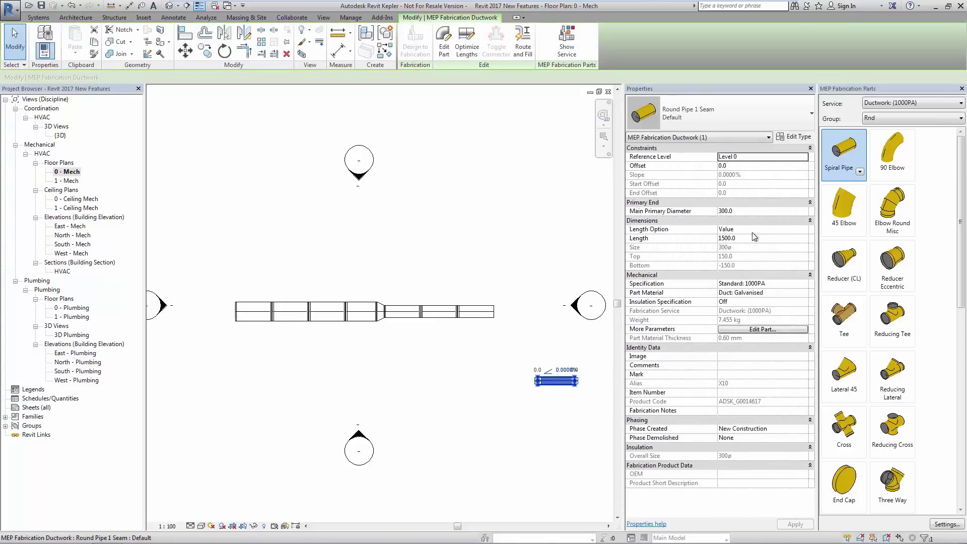
click(750, 211)
text(500)
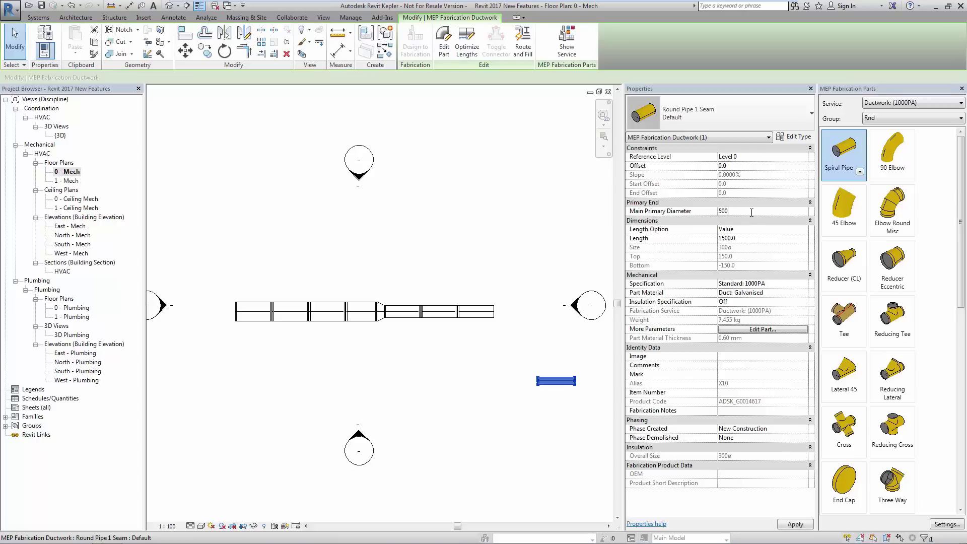
click(574, 389)
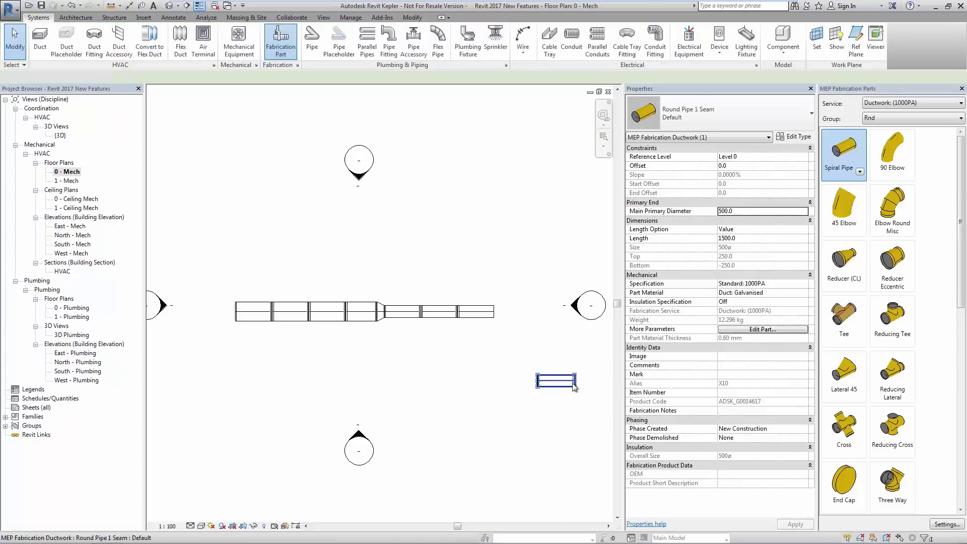
Step: Stretch the 500 pipe's end further right, lengthening it to 2845.7
click(574, 389)
drag(575, 385, 607, 380)
click(568, 437)
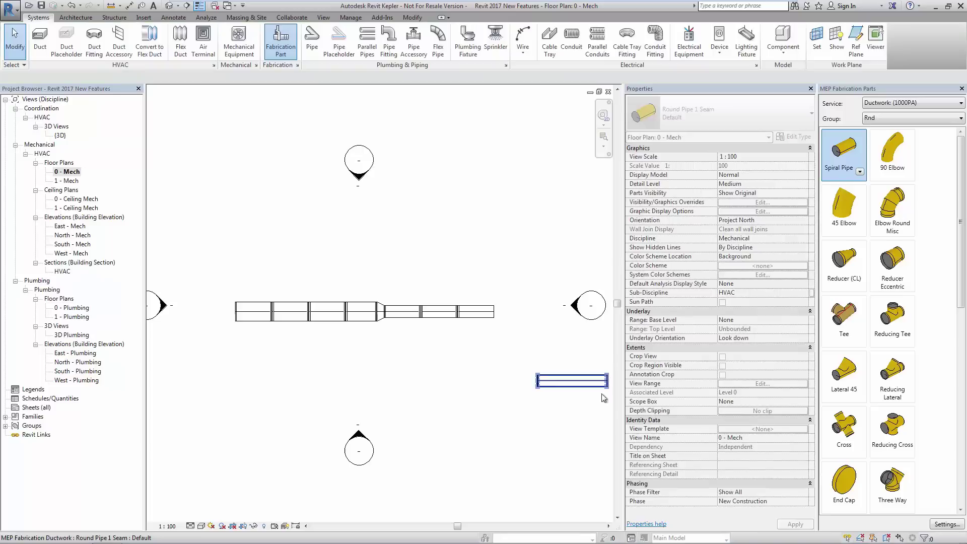
middle_drag(569, 435, 472, 434)
click(448, 382)
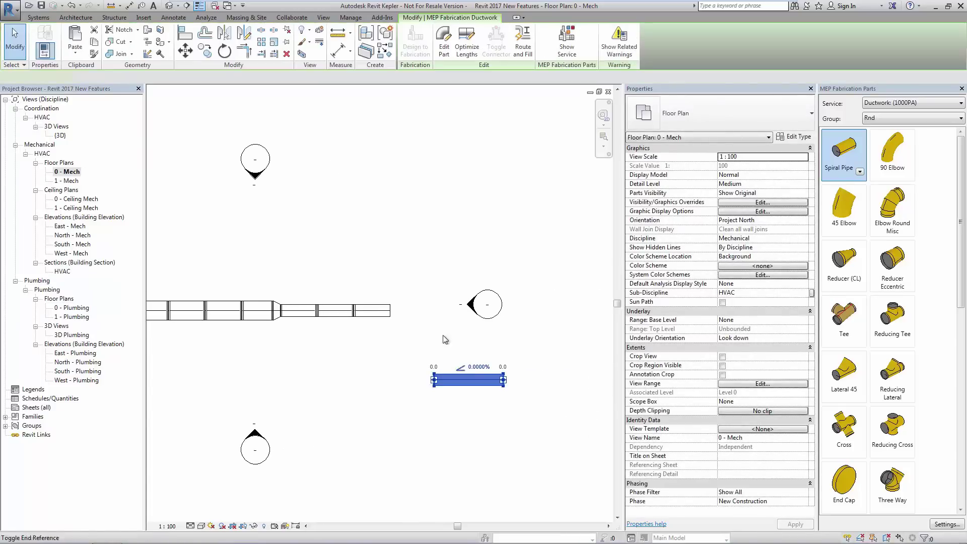
Step: Try Route and Fill between the main run's open end and the separate pipe, previewing solutions
click(524, 45)
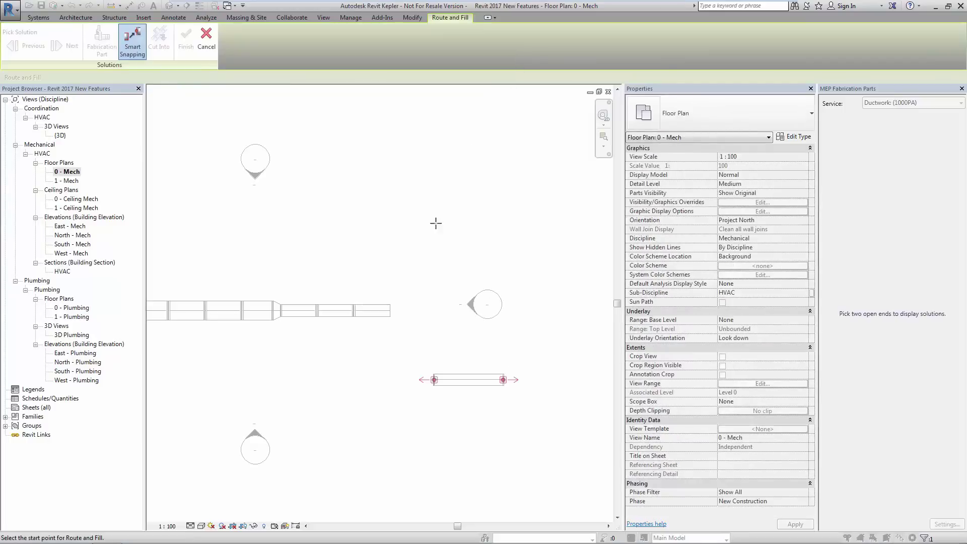
click(433, 380)
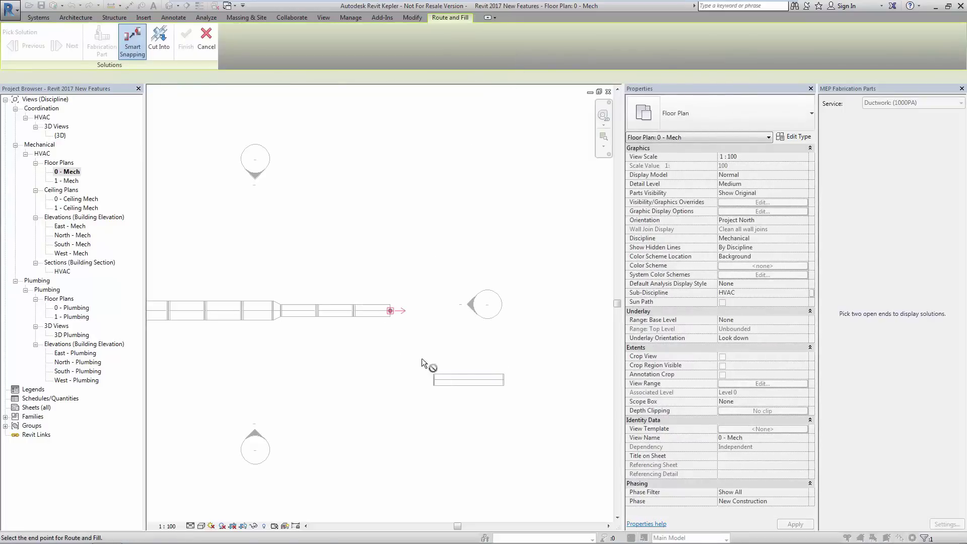
click(392, 312)
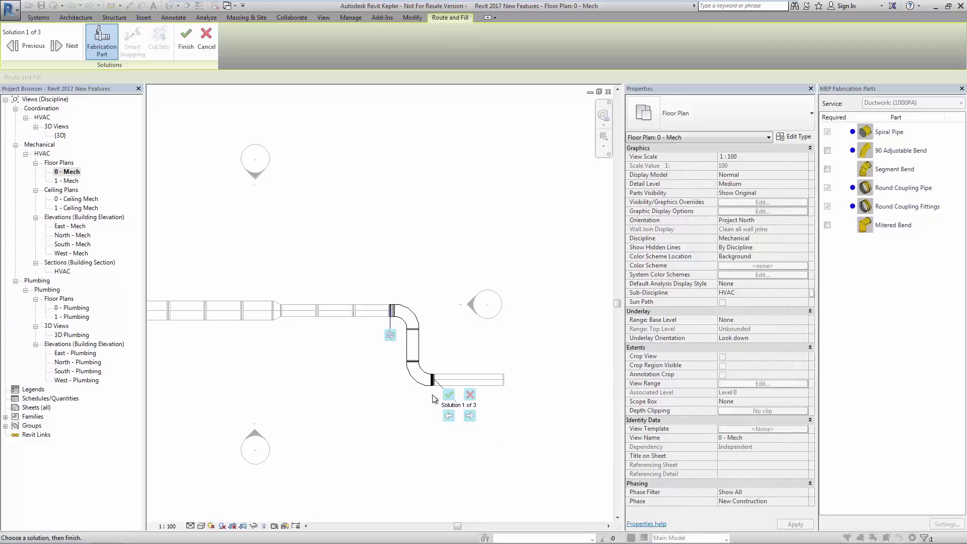
click(470, 416)
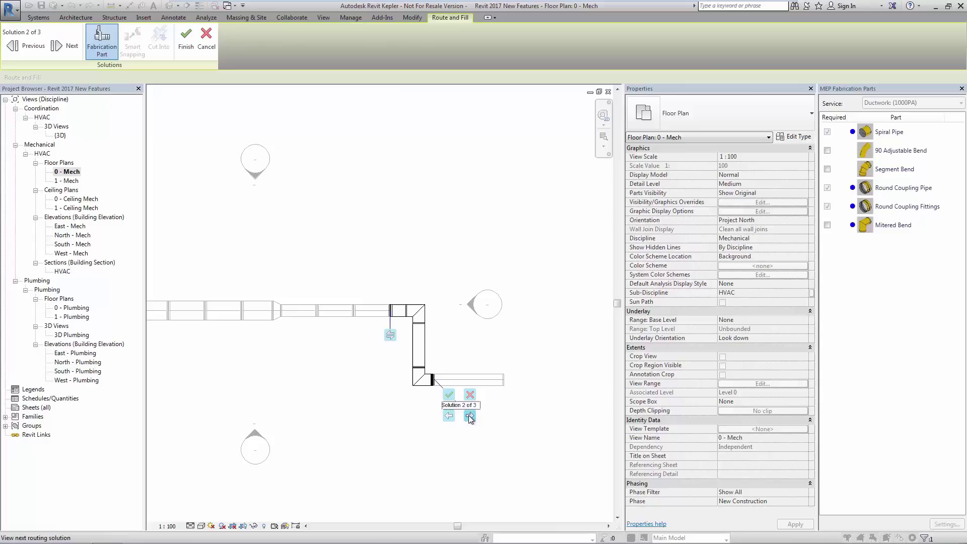
click(471, 417)
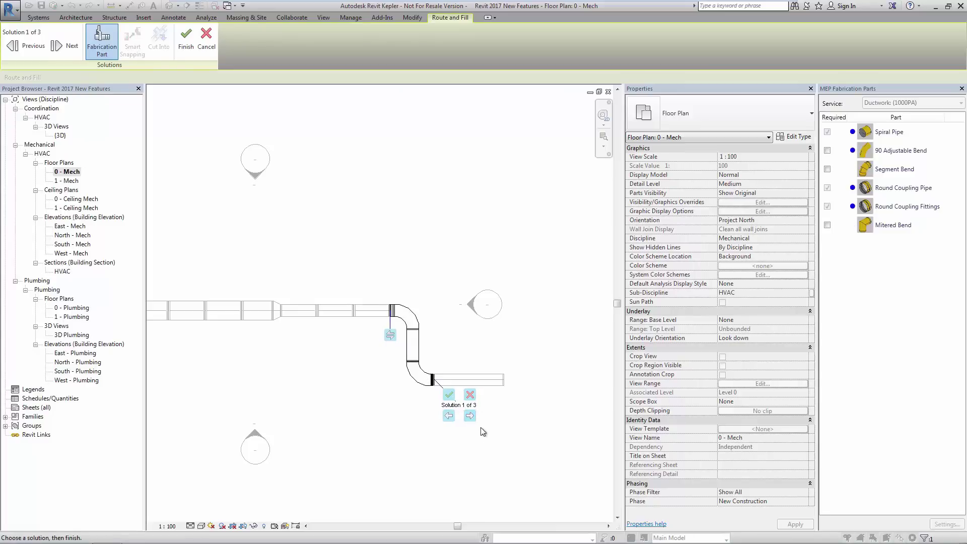
Step: Cancel the routing and move the separate pipe further right, leaving it unconnected
click(470, 395)
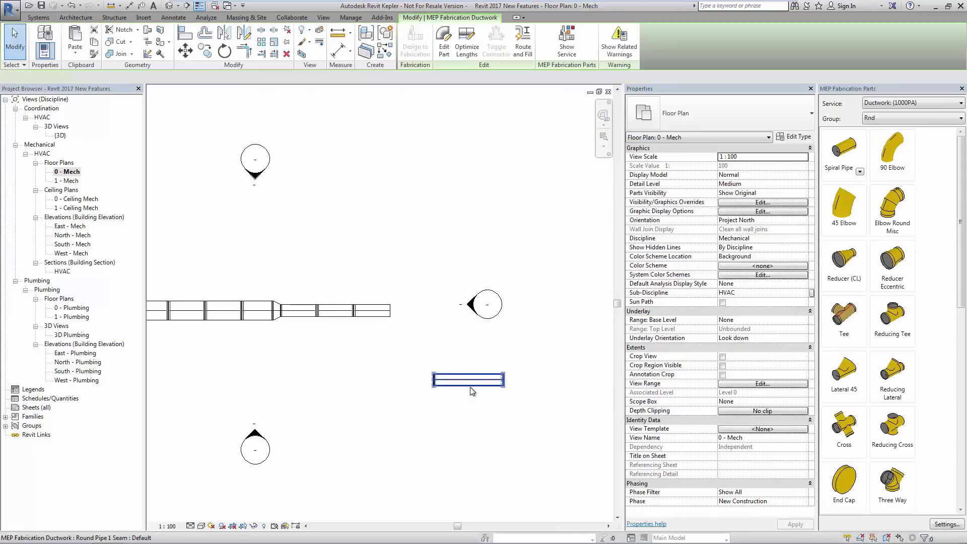
click(472, 390)
drag(473, 391, 529, 387)
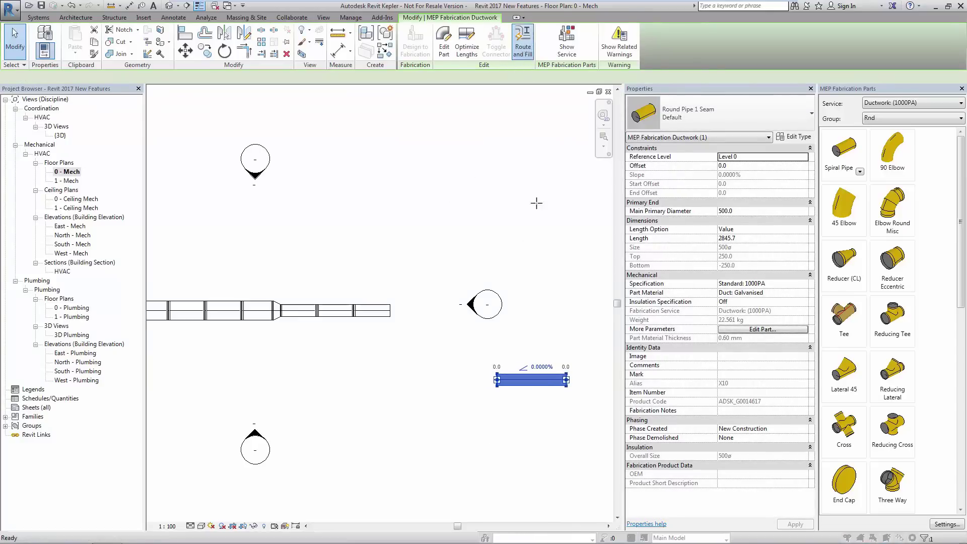
Step: Route and Fill from the run's open end to the spiral pipe, browsing the routing solutions
click(390, 311)
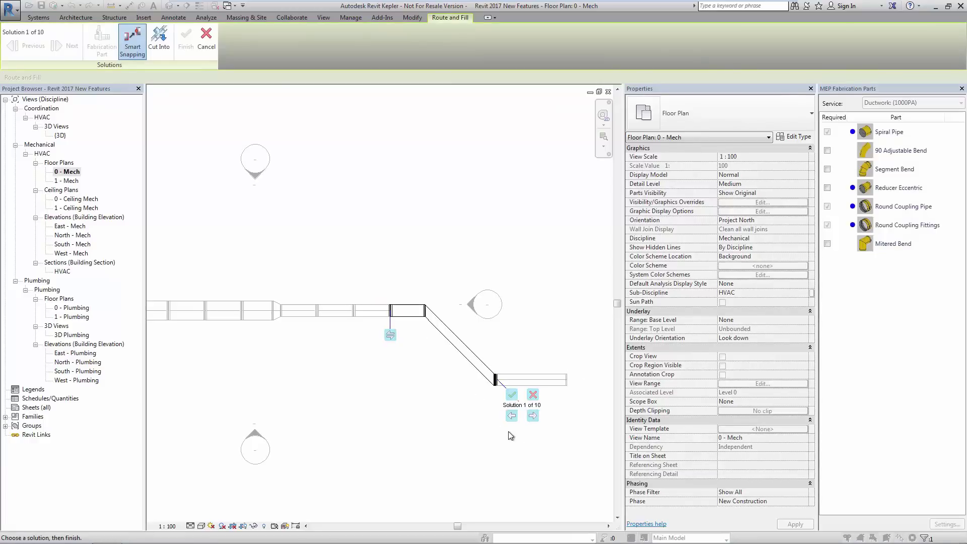
click(533, 416)
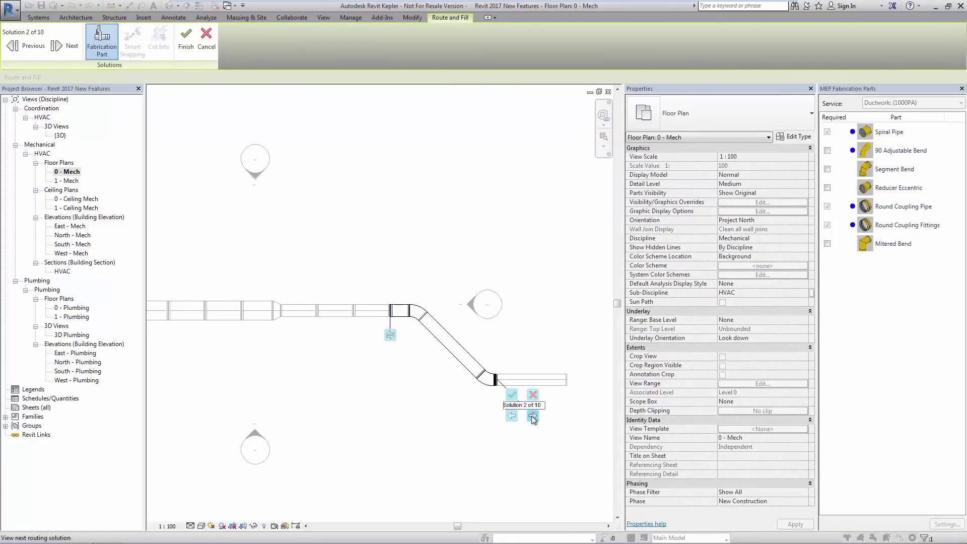
click(533, 418)
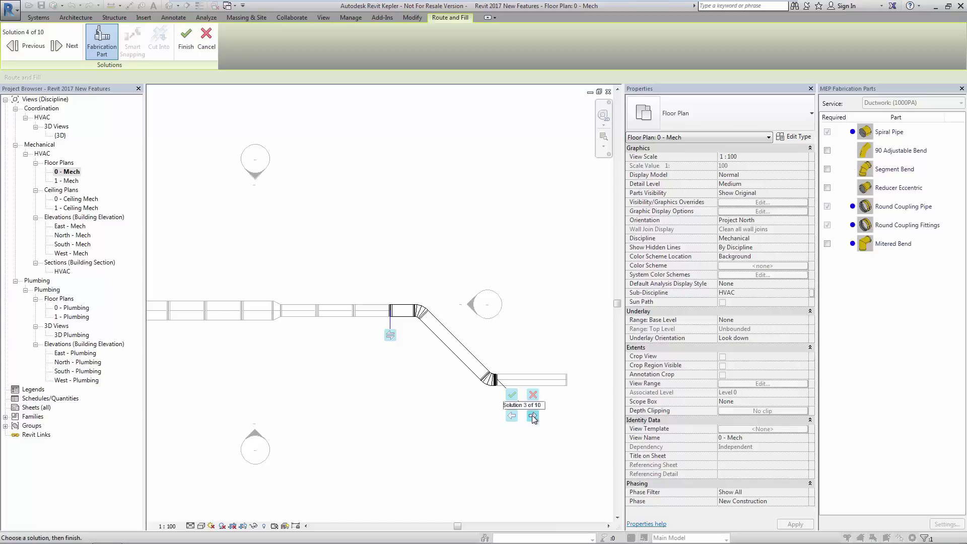
click(533, 417)
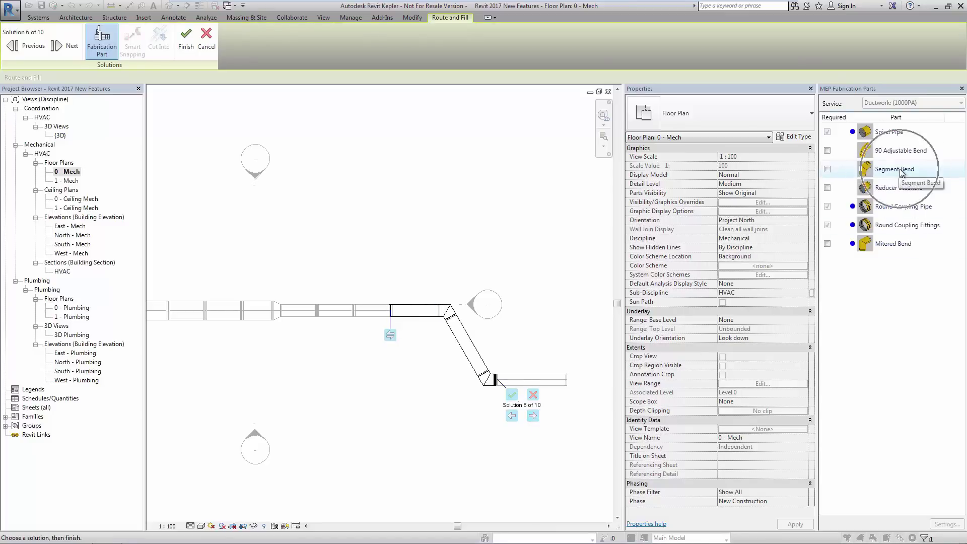
click(533, 416)
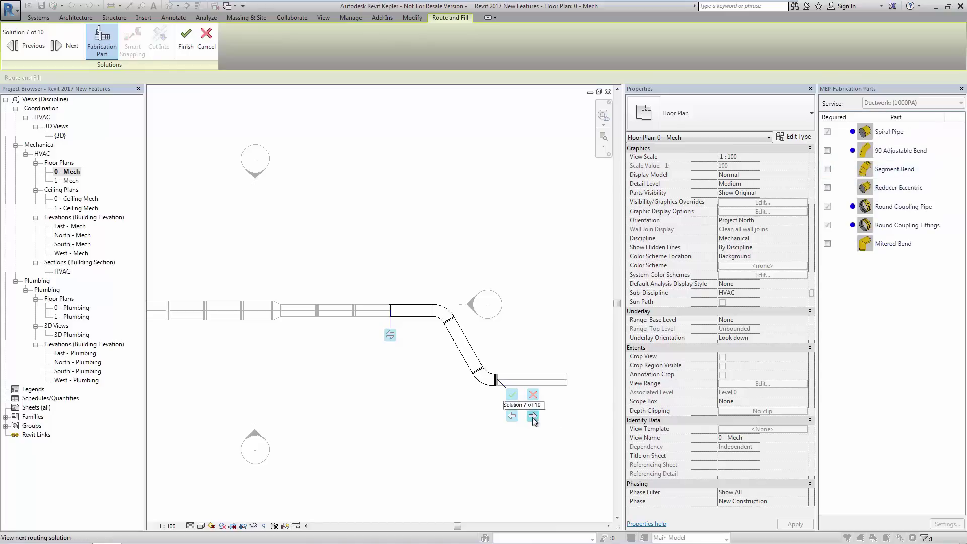
click(533, 416)
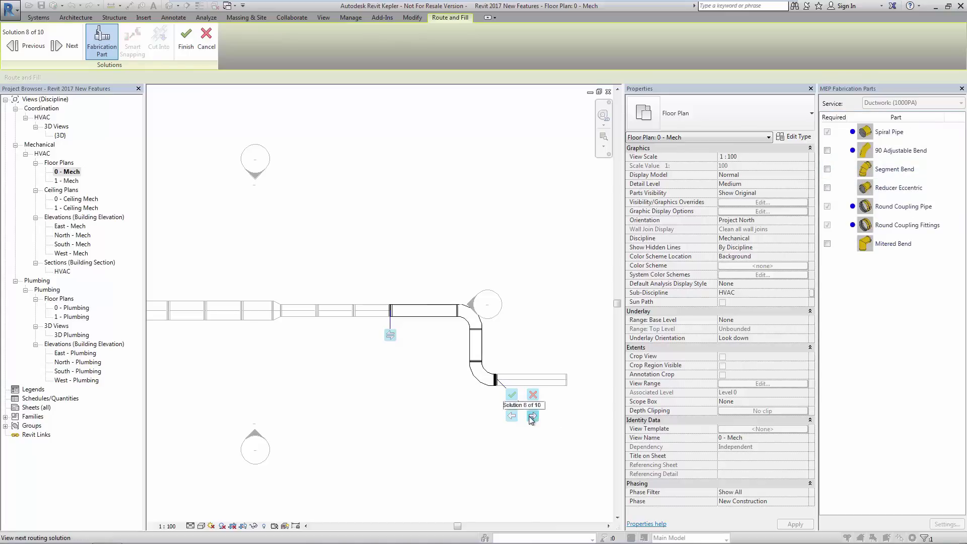
Step: Settle on diagonal routing solution 2 of 10 and finish the connection
click(532, 417)
click(532, 417)
click(532, 417)
click(533, 416)
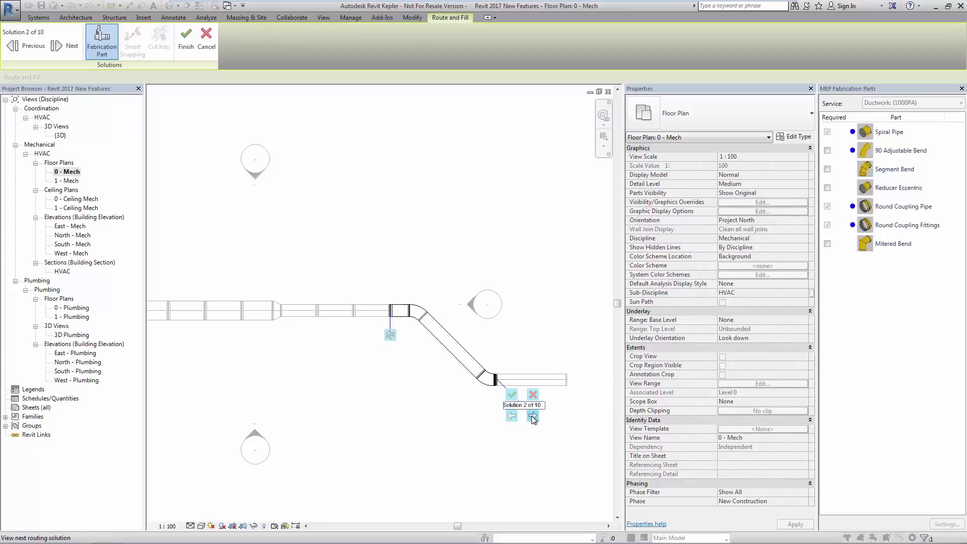
click(512, 396)
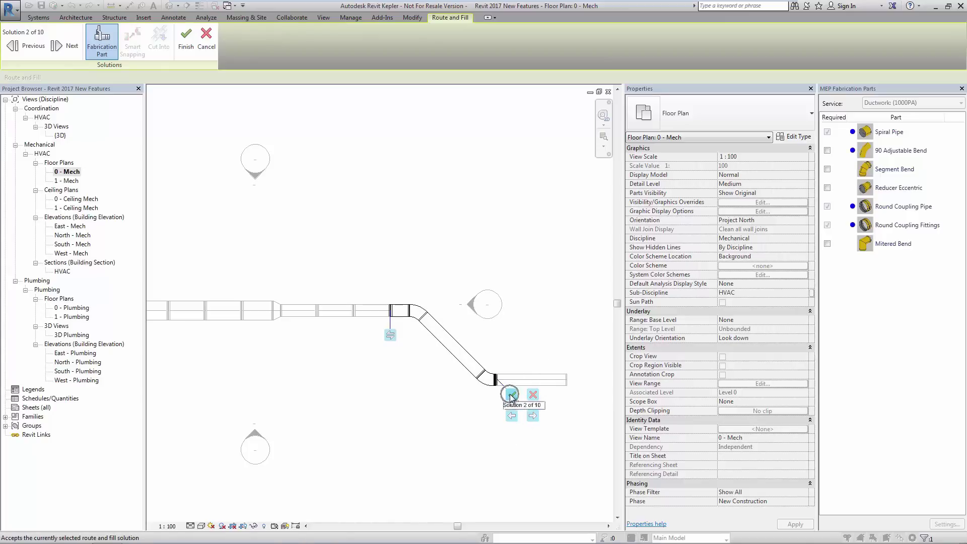
middle_drag(467, 423, 315, 410)
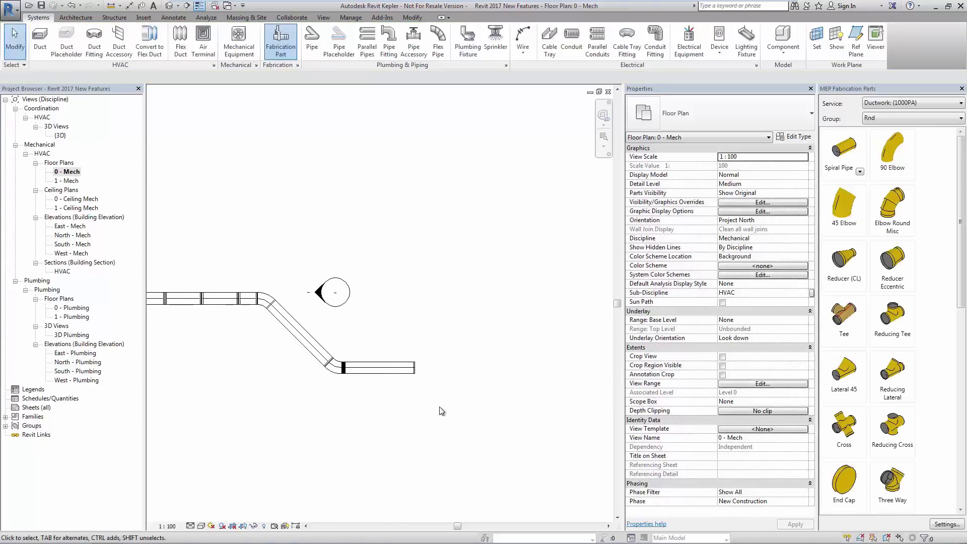
scroll(424, 390, up, 3)
middle_drag(424, 391, 457, 378)
Step: Place a Spiral Pipe rotated vertical to the right of the horizontal run
click(844, 150)
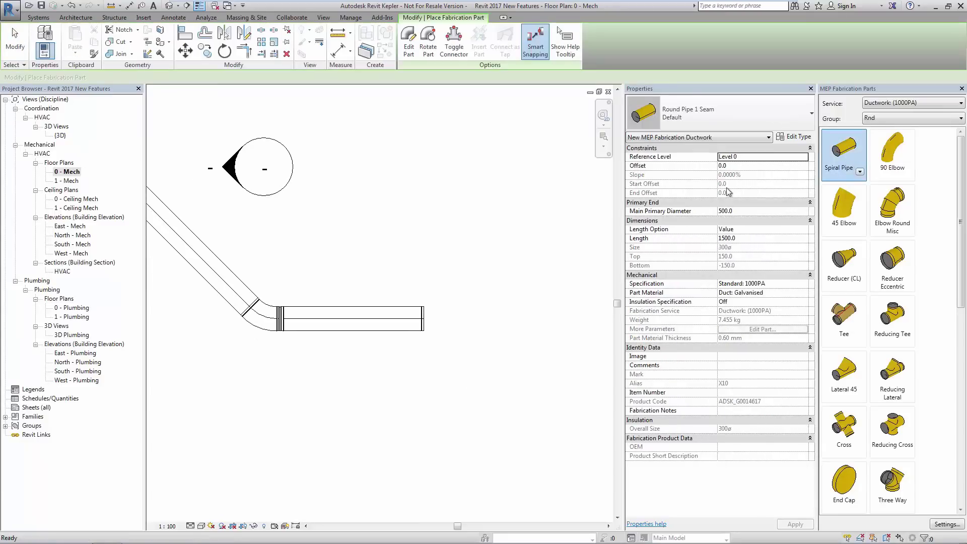
key(space)
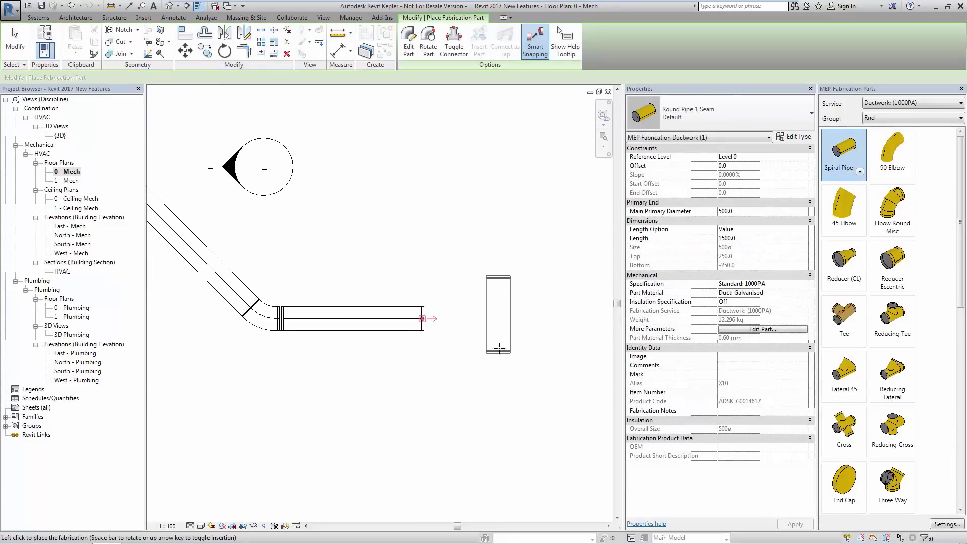
click(499, 358)
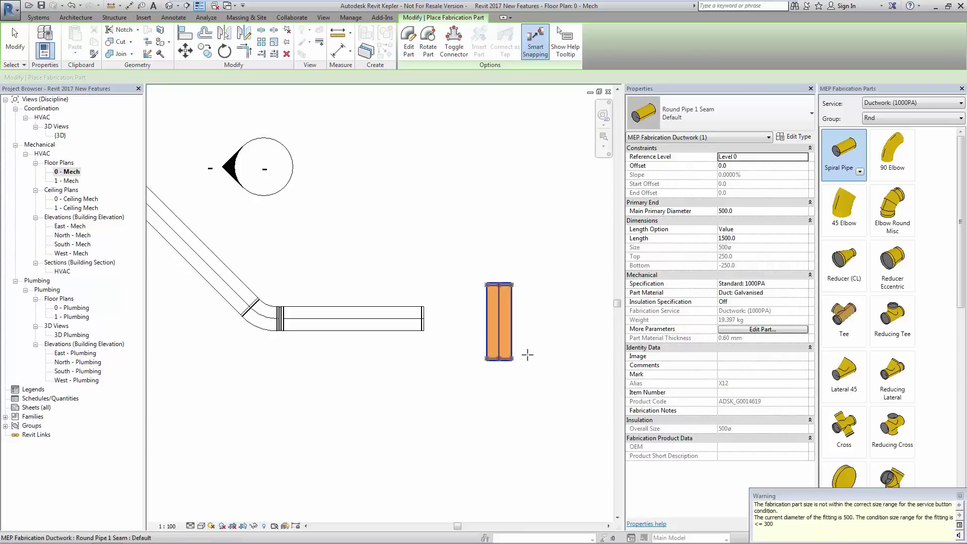
key(Escape)
key(Escape)
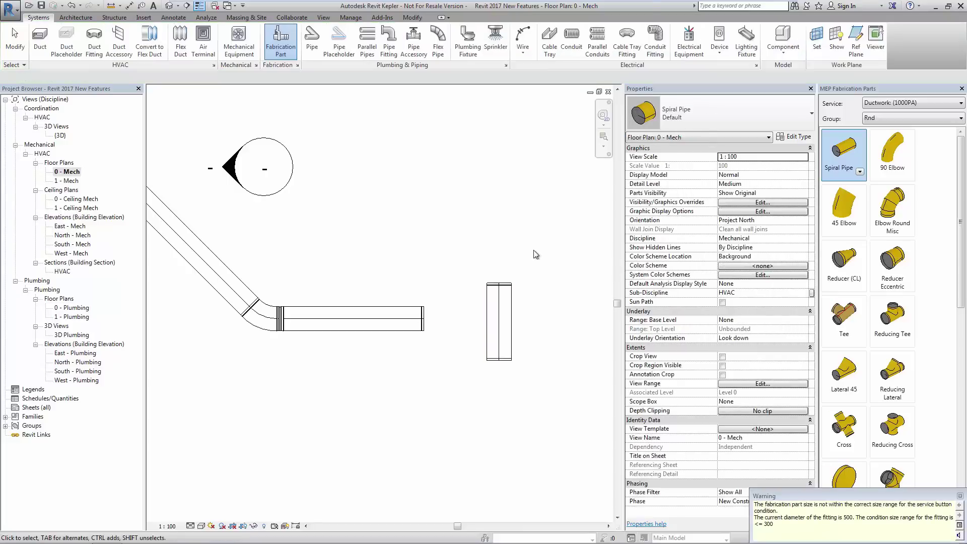
Step: Lengthen the vertical spiral duct at both its top and bottom ends
click(504, 289)
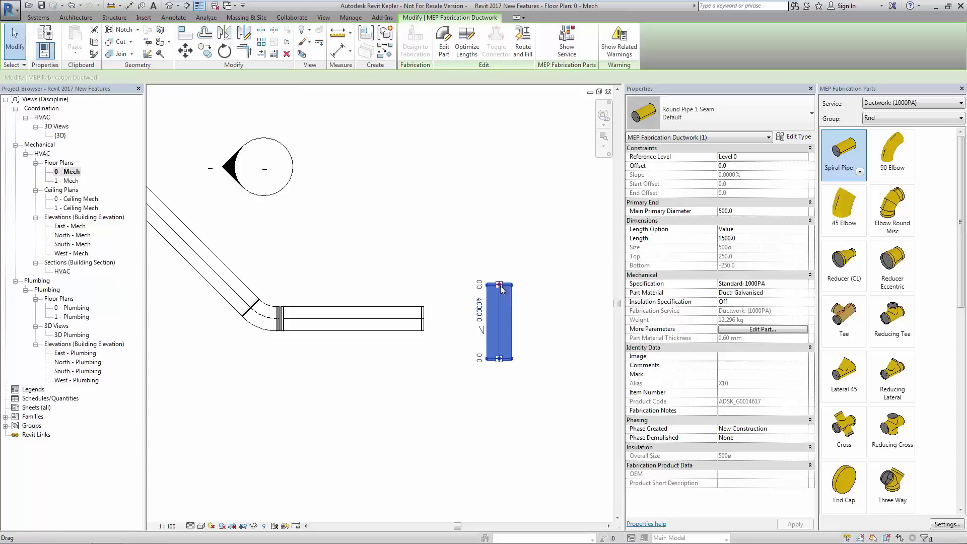
drag(503, 286, 500, 196)
drag(501, 360, 498, 460)
click(424, 377)
middle_drag(424, 377, 438, 373)
click(393, 314)
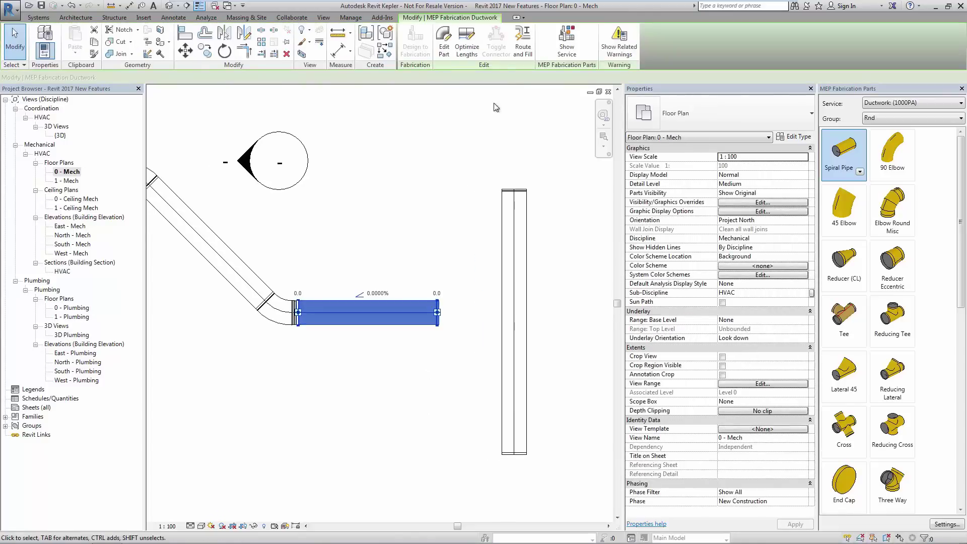
Step: Route and Fill from the horizontal duct with Cut Into enabled, targeting the vertical duct
click(527, 52)
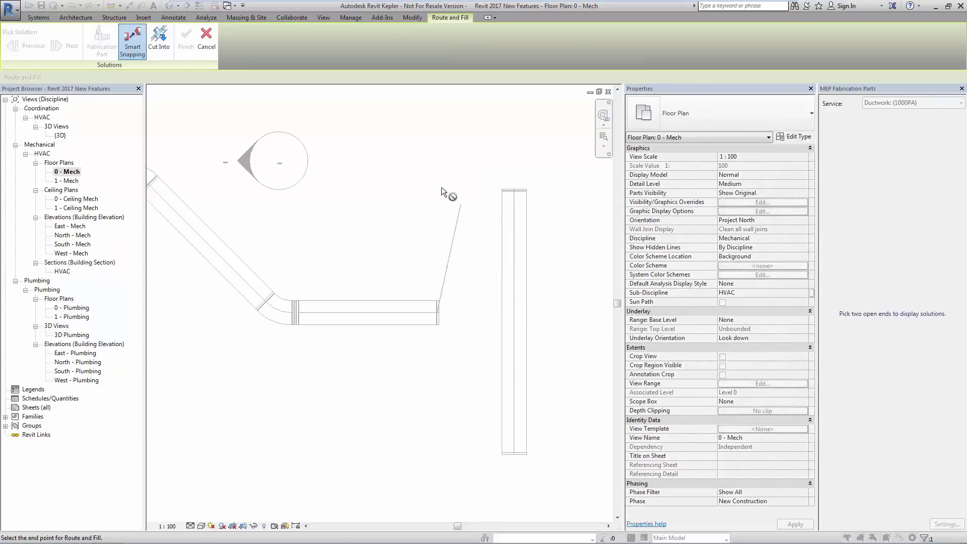
click(159, 47)
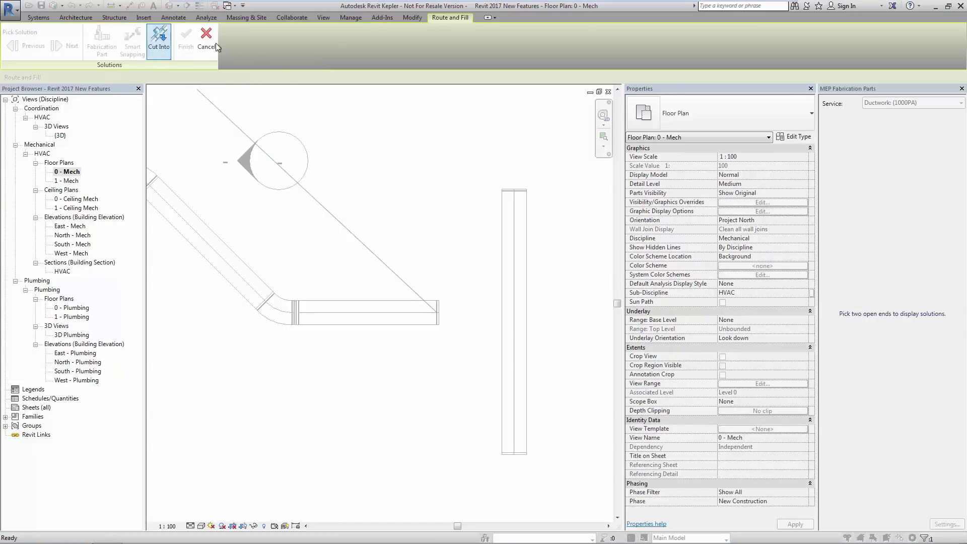
click(515, 314)
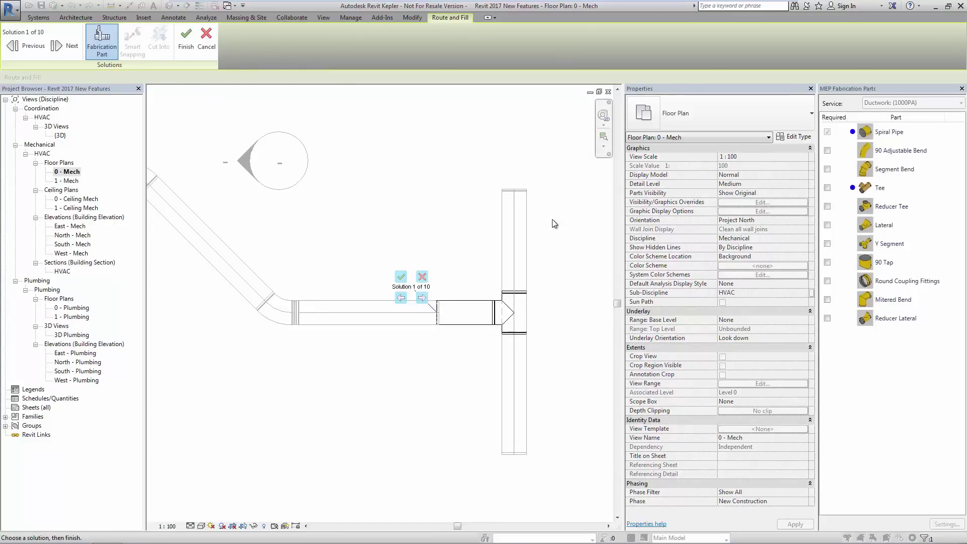
Step: Cycle through the routing solutions and accept tee solution 1 of 10
click(422, 298)
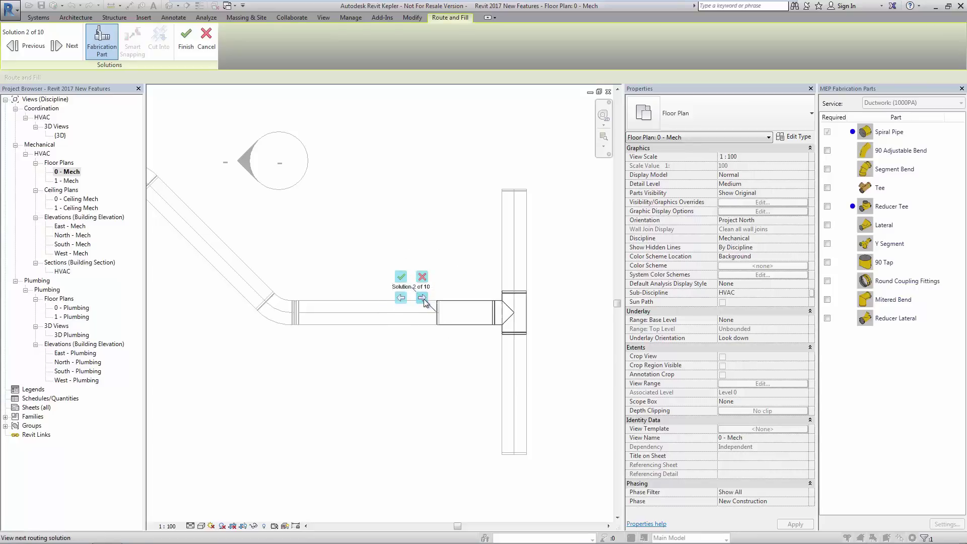
click(422, 298)
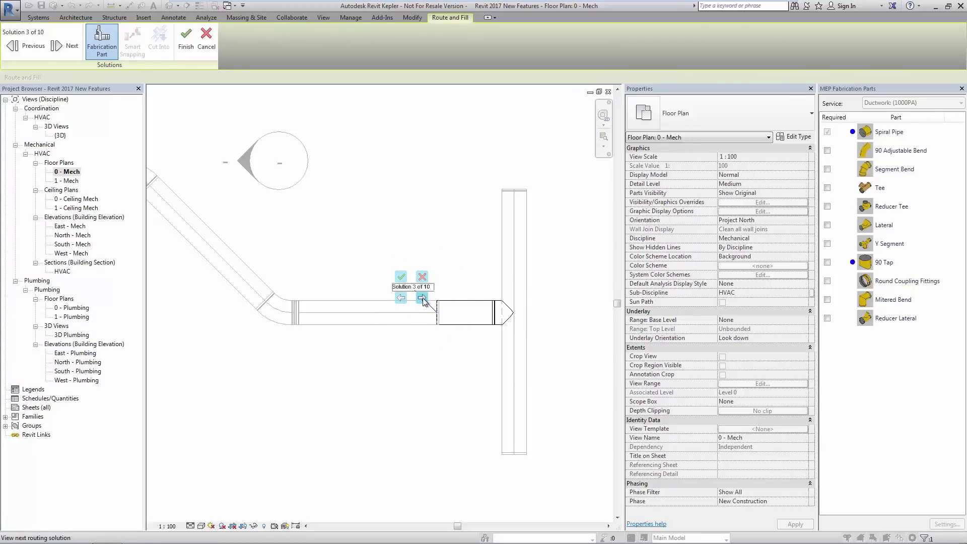
click(423, 298)
click(423, 298)
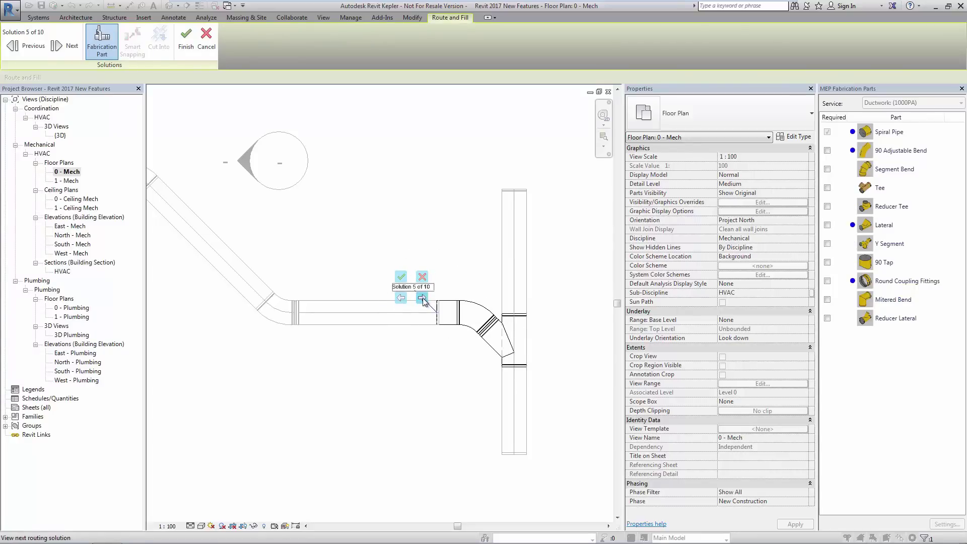
click(422, 298)
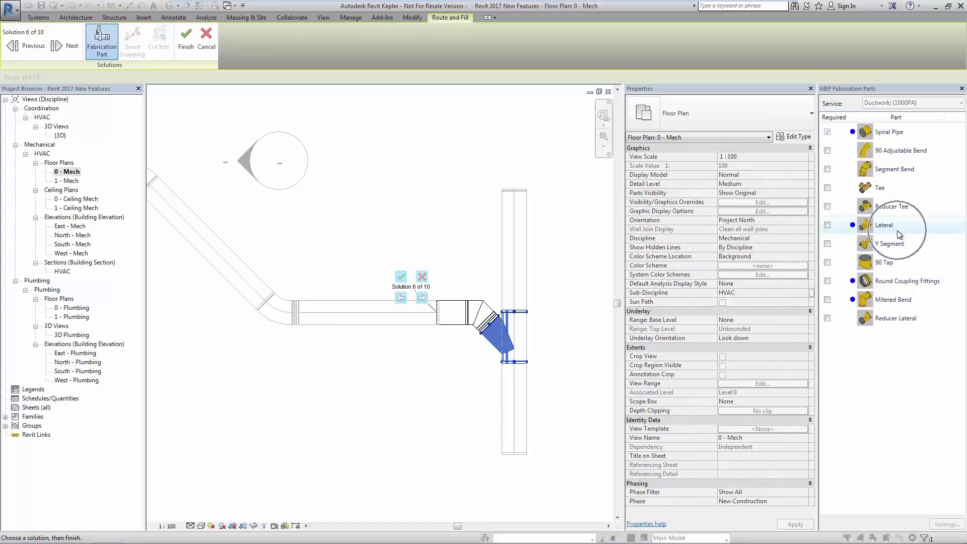
click(423, 298)
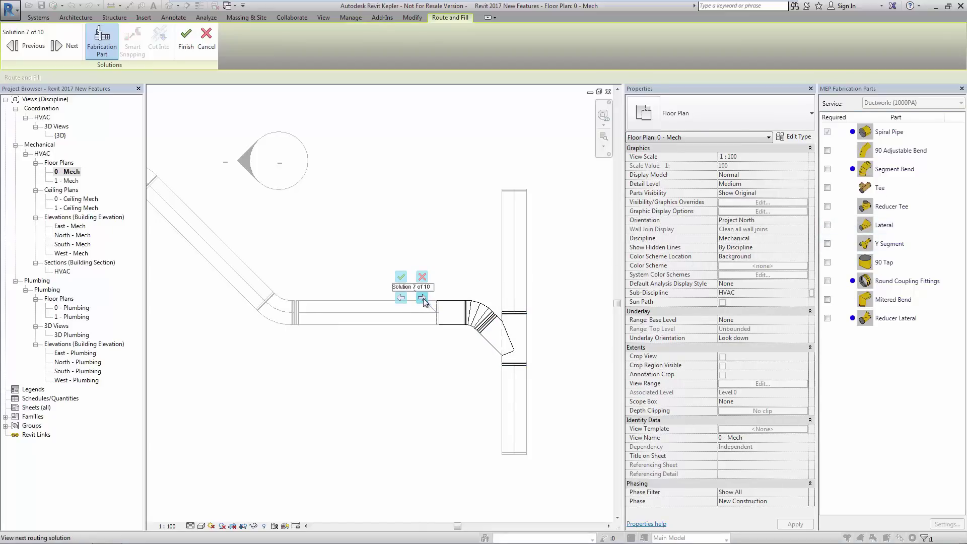
click(422, 298)
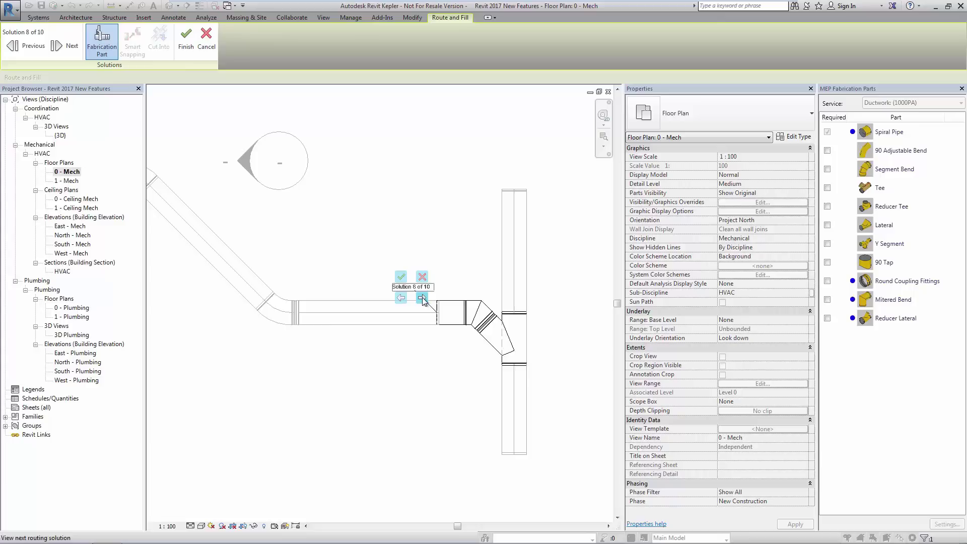
click(422, 298)
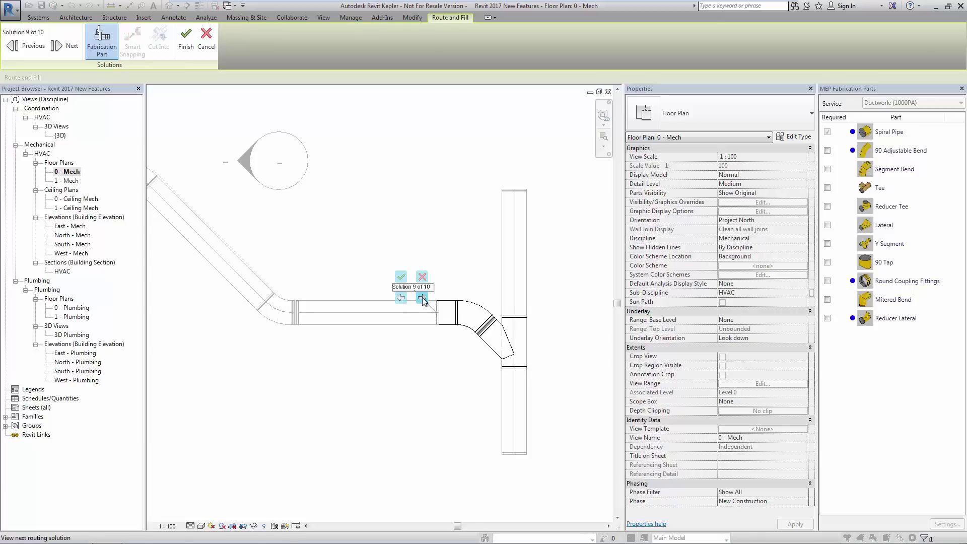
click(423, 297)
click(422, 298)
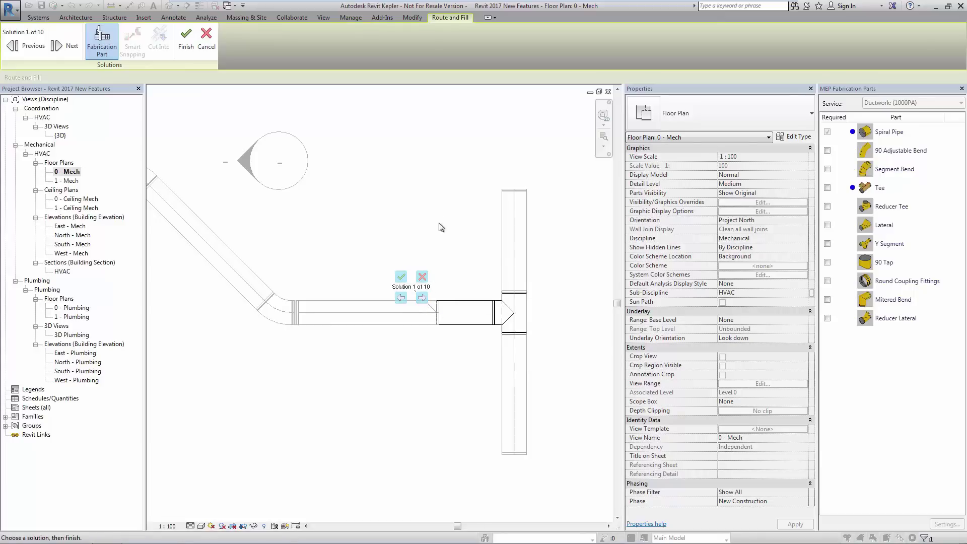
click(402, 278)
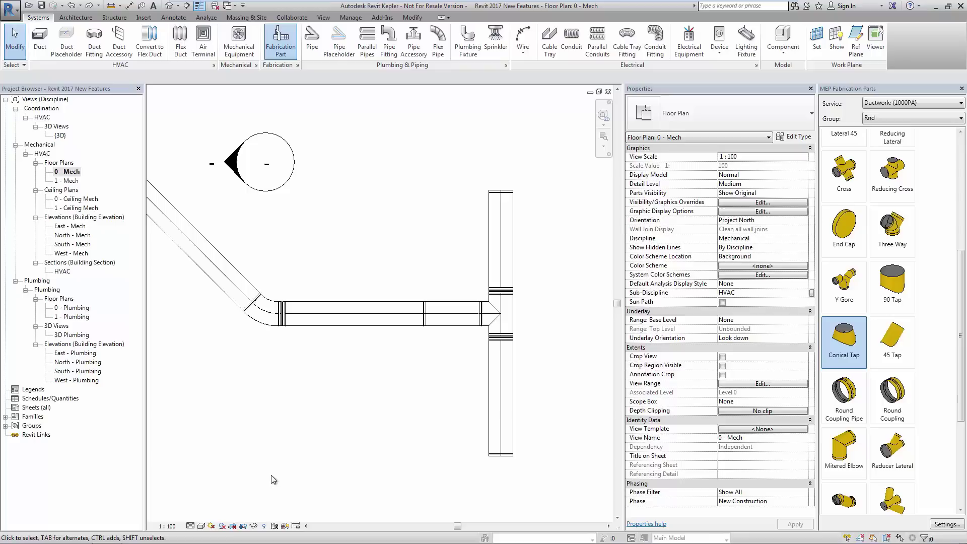
Step: Optimize lengths across the whole connected run and slide the lower vertical segment up against the tee
drag(260, 484, 558, 173)
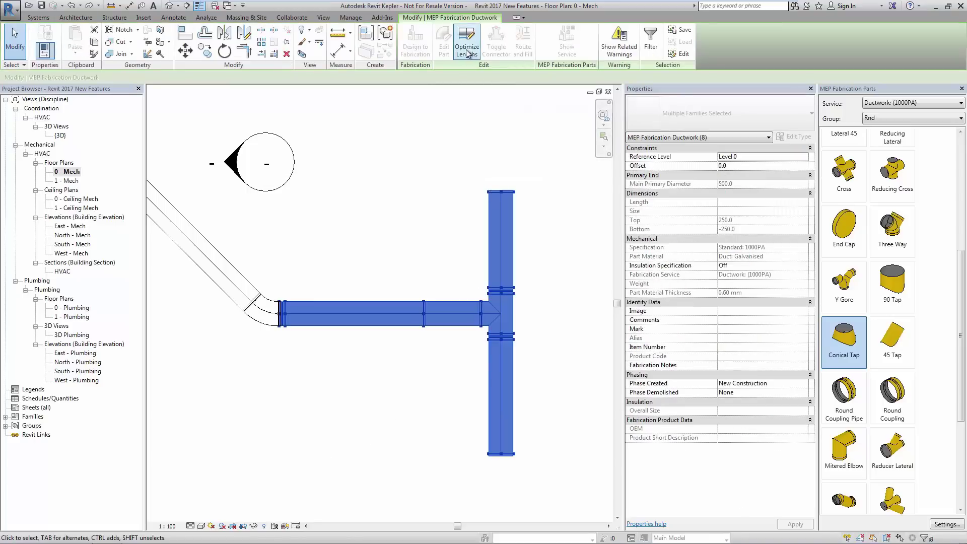
click(467, 50)
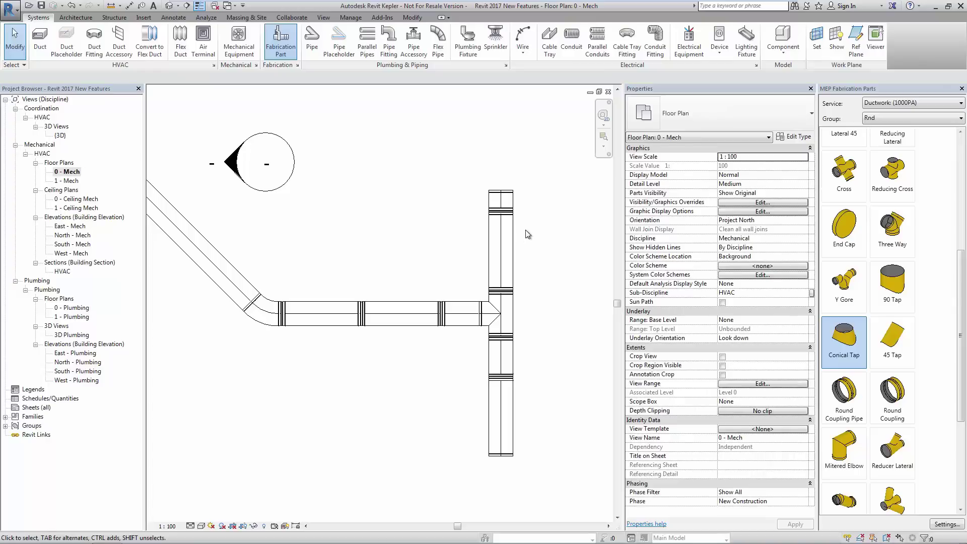
click(514, 417)
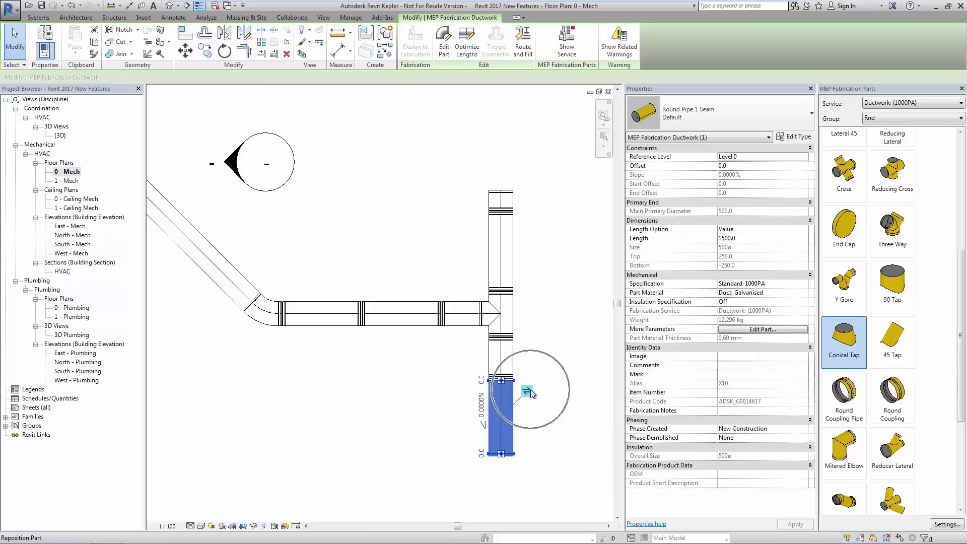
click(531, 393)
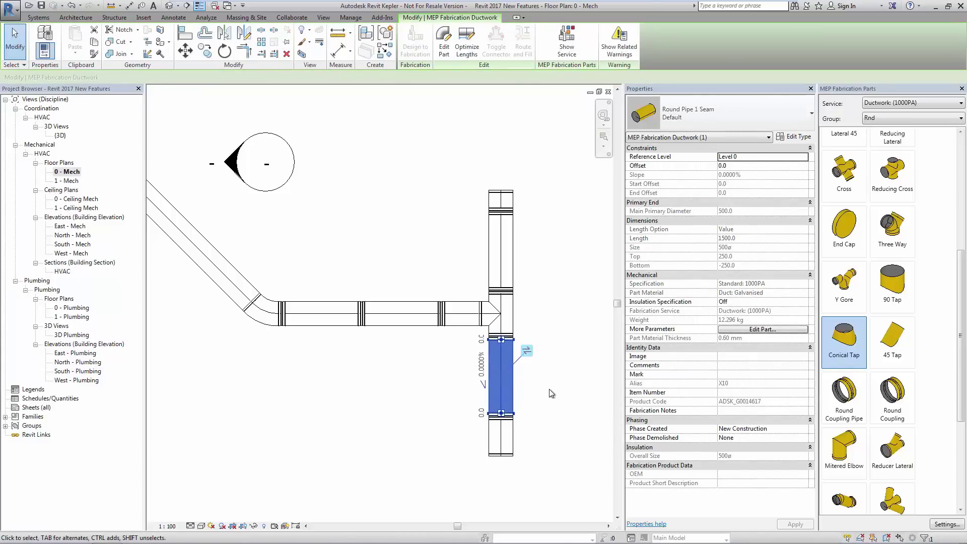
click(553, 375)
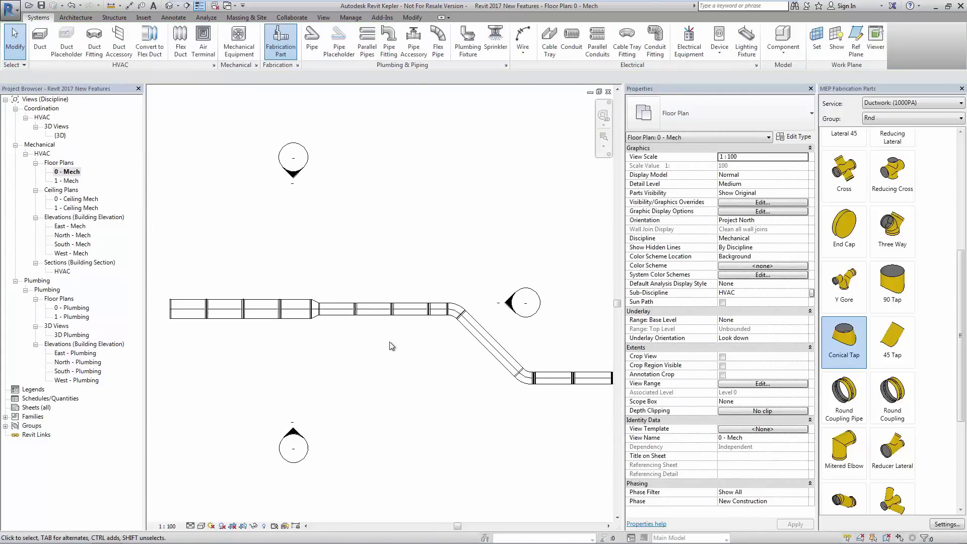
Step: Place a Conical Tap on top of the straight duct run
scroll(391, 346, up, 5)
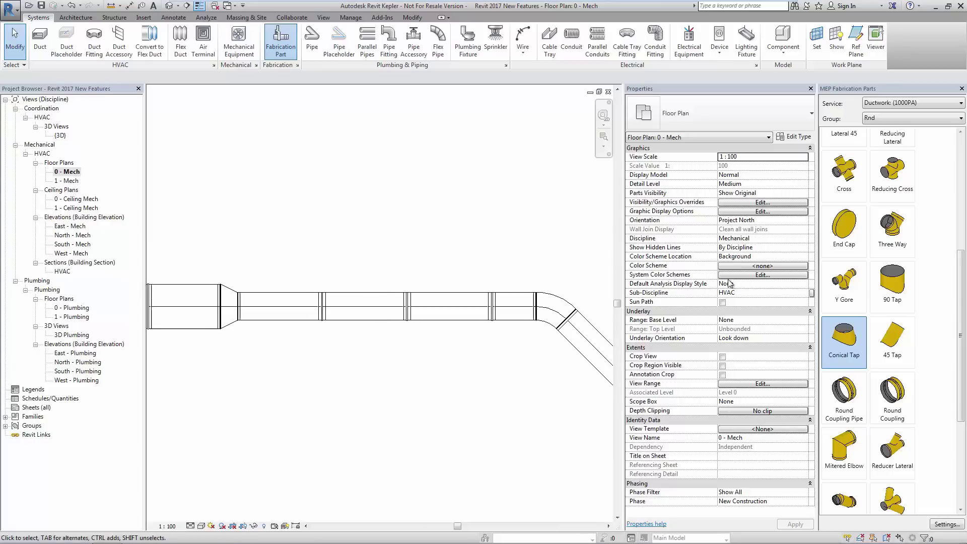
click(844, 344)
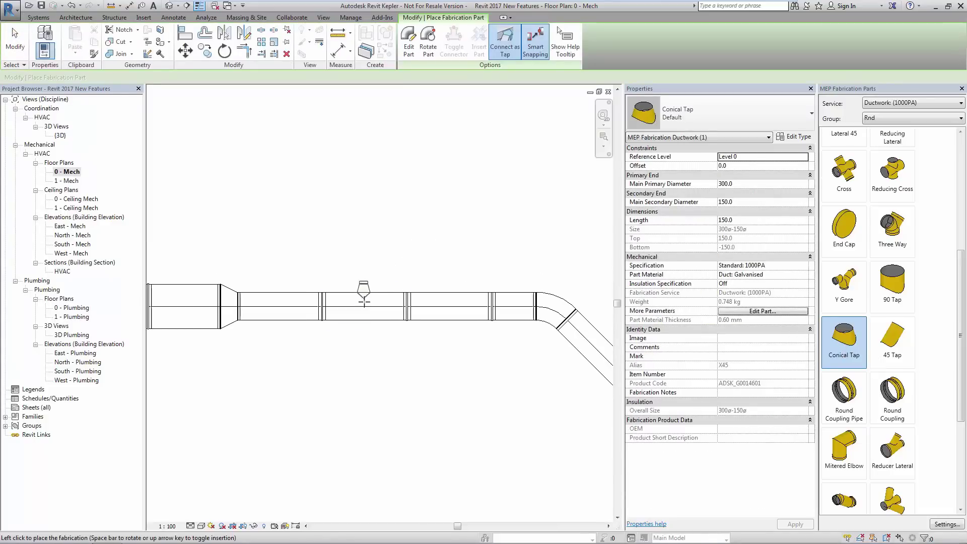
click(364, 306)
key(Escape)
middle_drag(384, 280, 425, 258)
scroll(425, 259, up, 5)
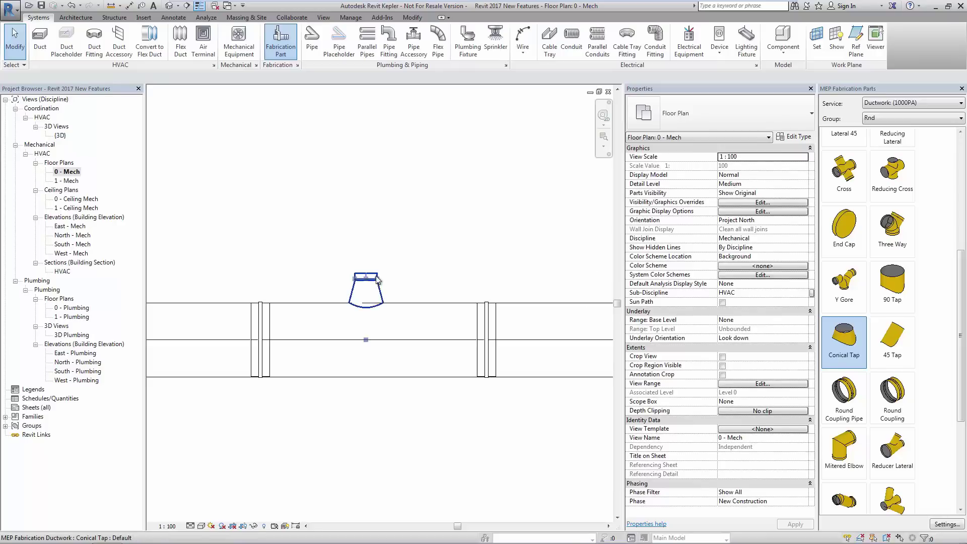
Step: Set the Conical Tap's Main Secondary Diameter to 300
click(378, 280)
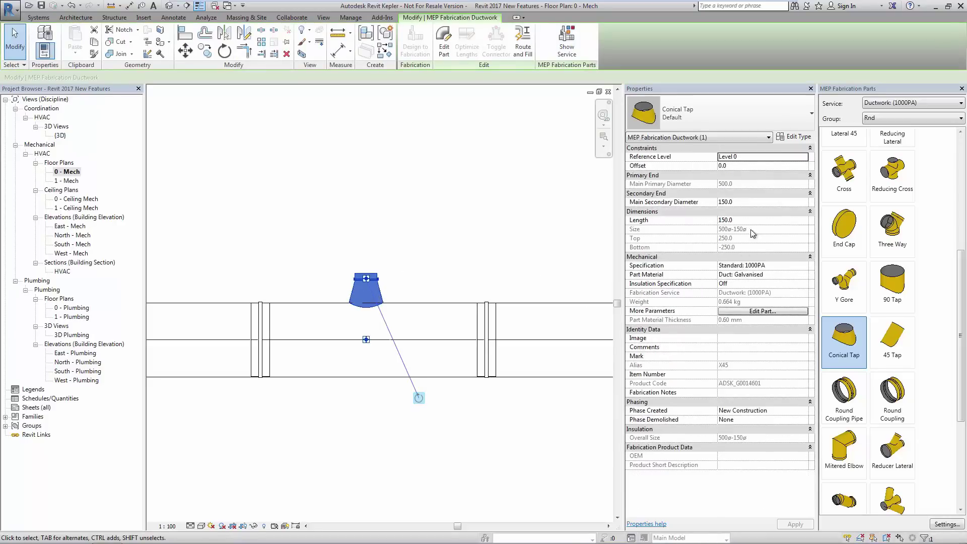
click(746, 201)
text(300)
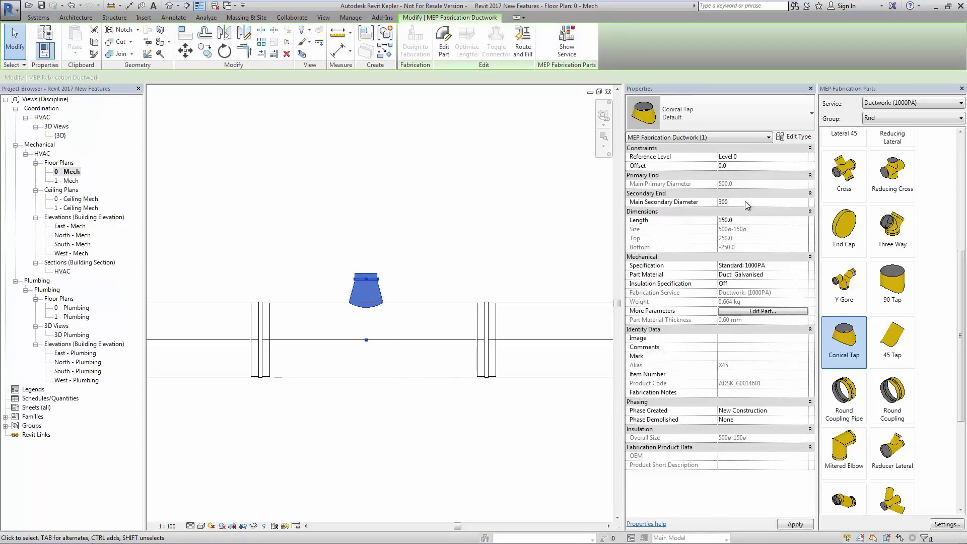
click(471, 199)
scroll(456, 222, down, 3)
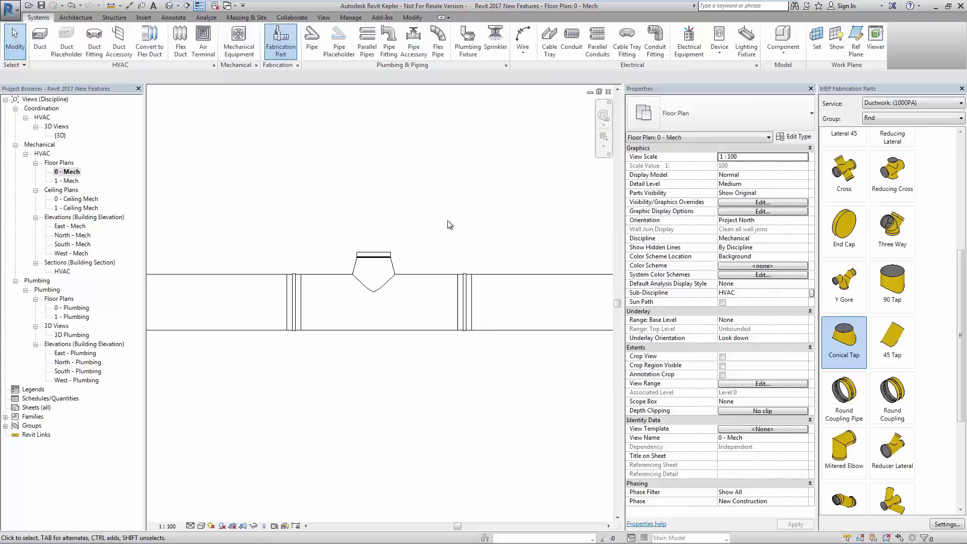
middle_drag(450, 225, 433, 239)
Step: Change the tap type to 90 Tap, then to 45 Tap
click(382, 261)
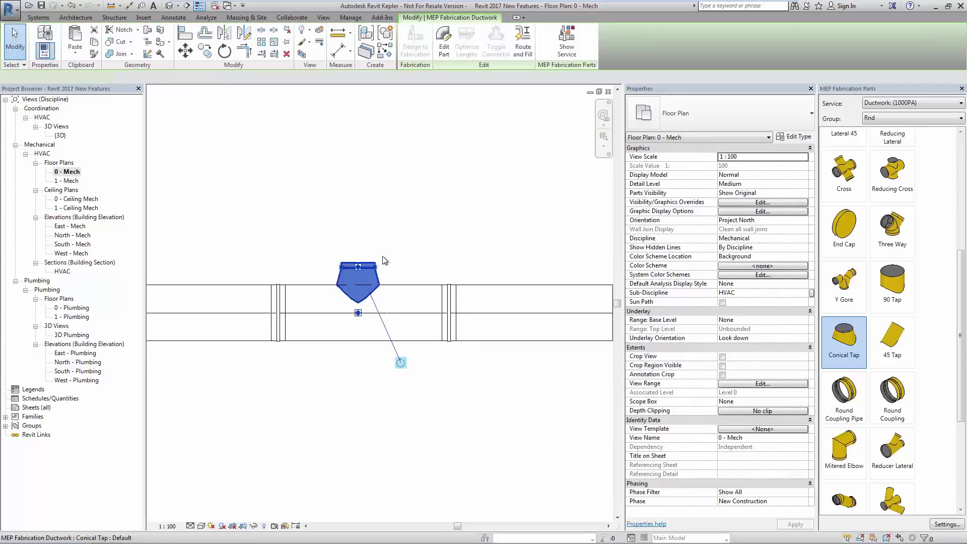
click(804, 115)
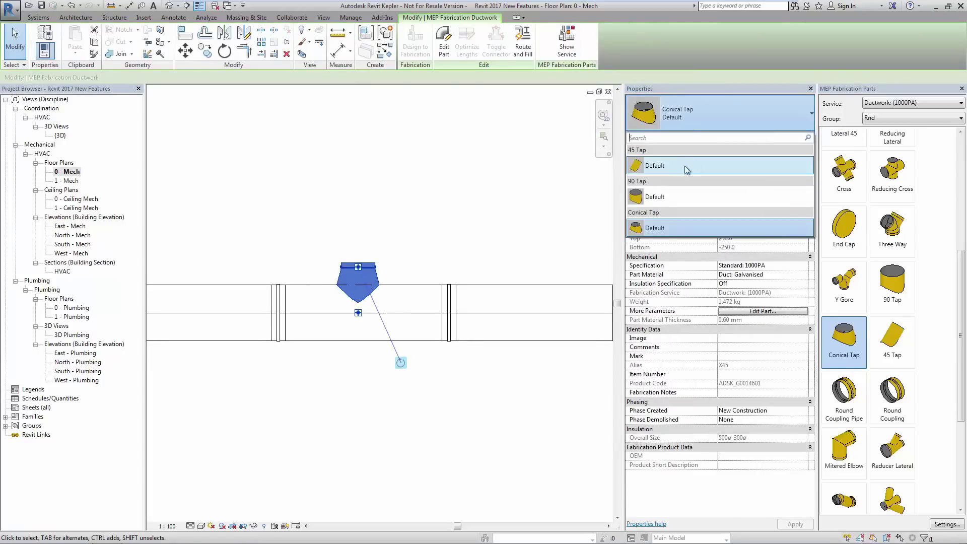
click(658, 198)
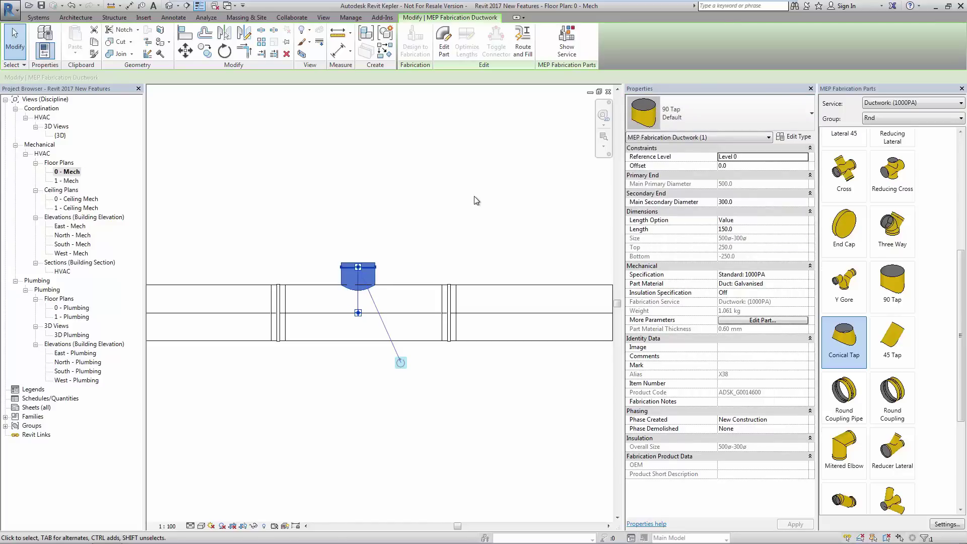
click(805, 117)
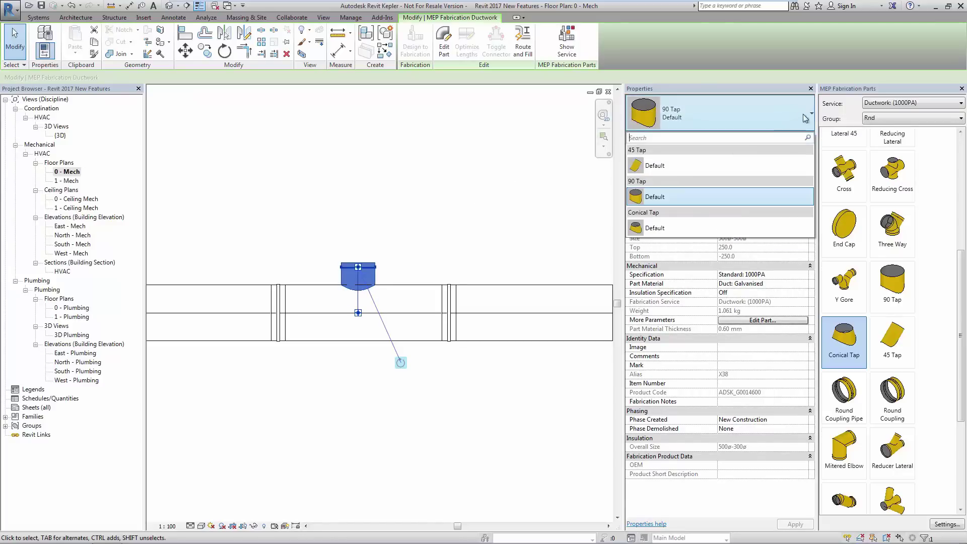
click(656, 168)
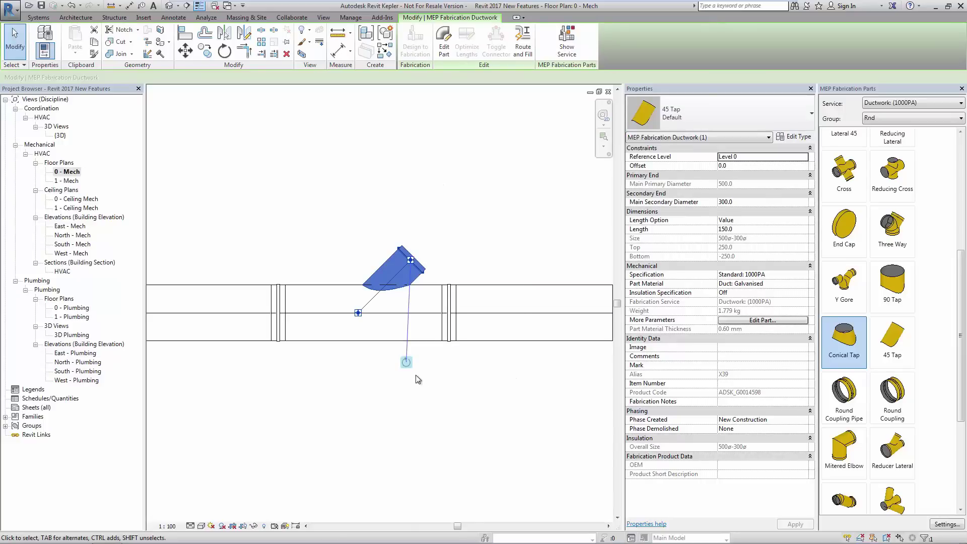
Step: Flip the 45 Tap across the duct and back using its flip grips
click(408, 364)
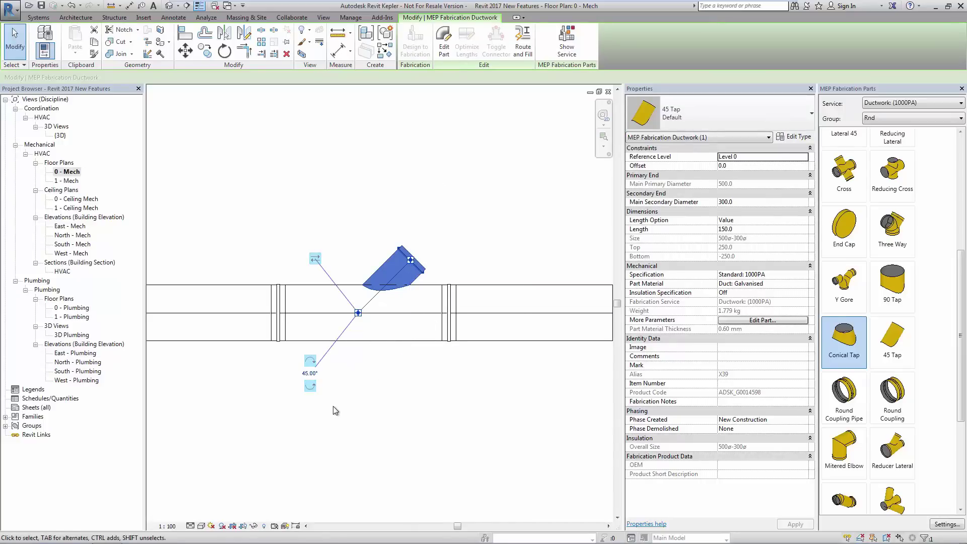
click(315, 261)
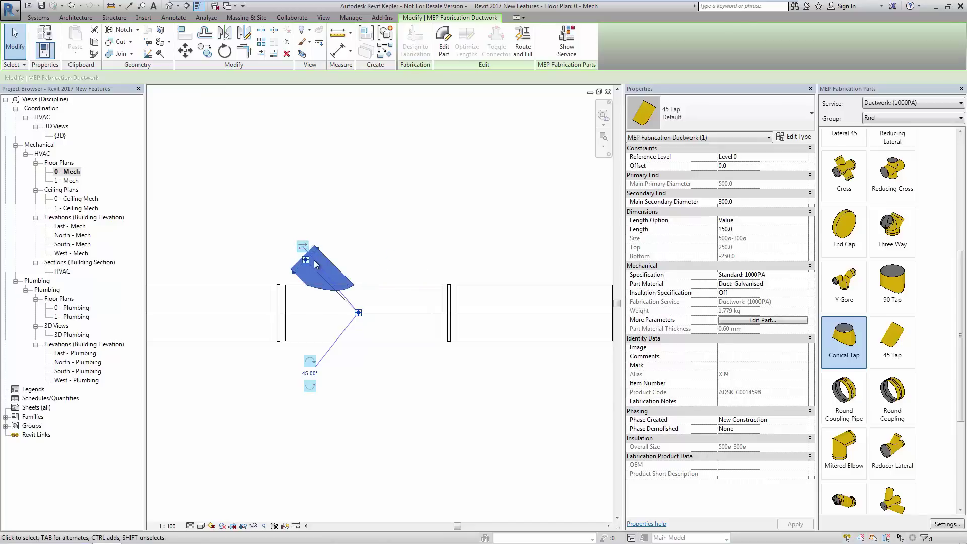
click(303, 247)
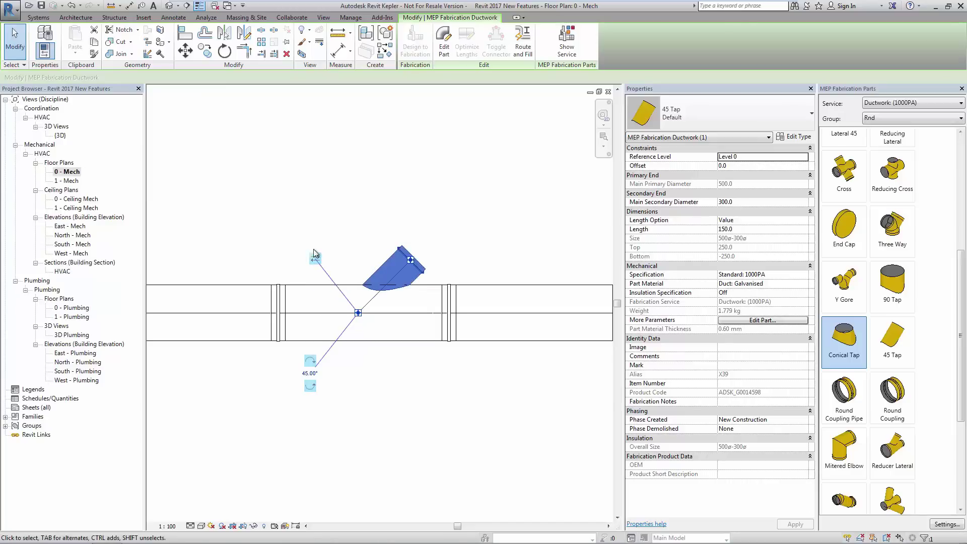
click(315, 254)
click(306, 253)
click(309, 388)
click(310, 388)
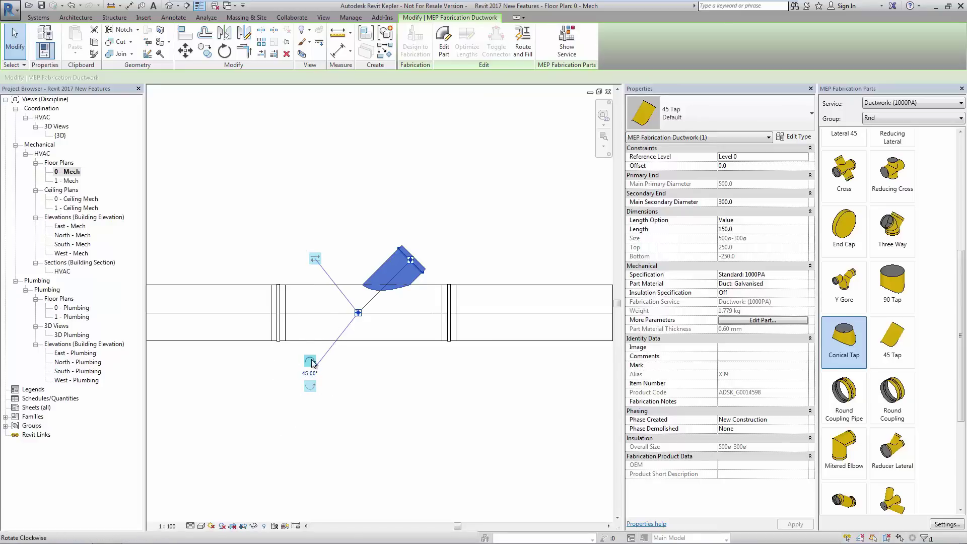
Step: Set the tap's rotation step to 90° and rotate it around the duct
click(311, 362)
click(310, 373)
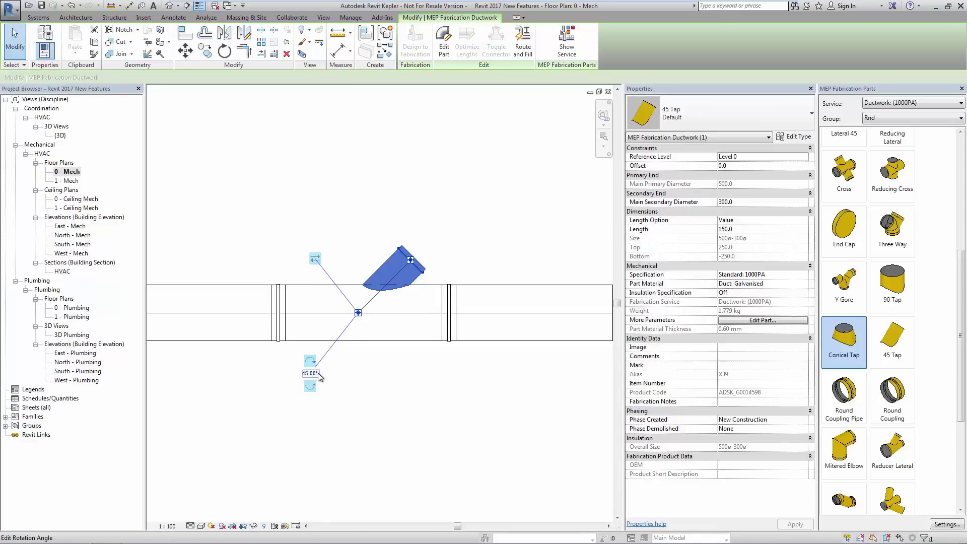
click(316, 375)
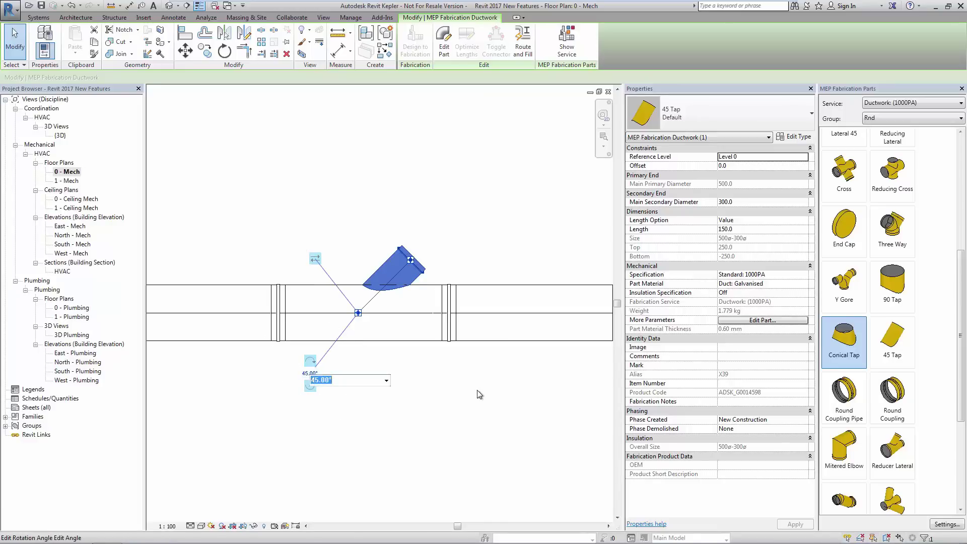
text(90)
key(Return)
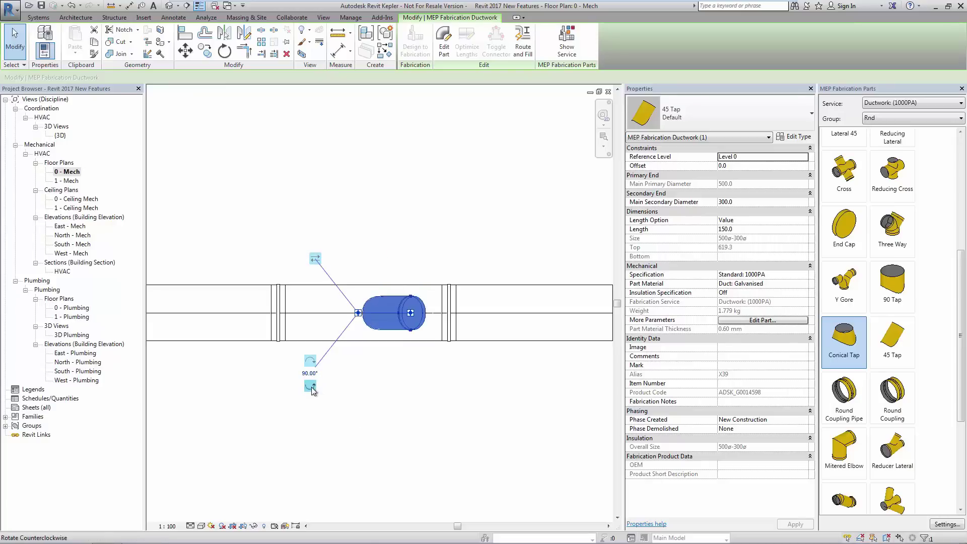
click(311, 387)
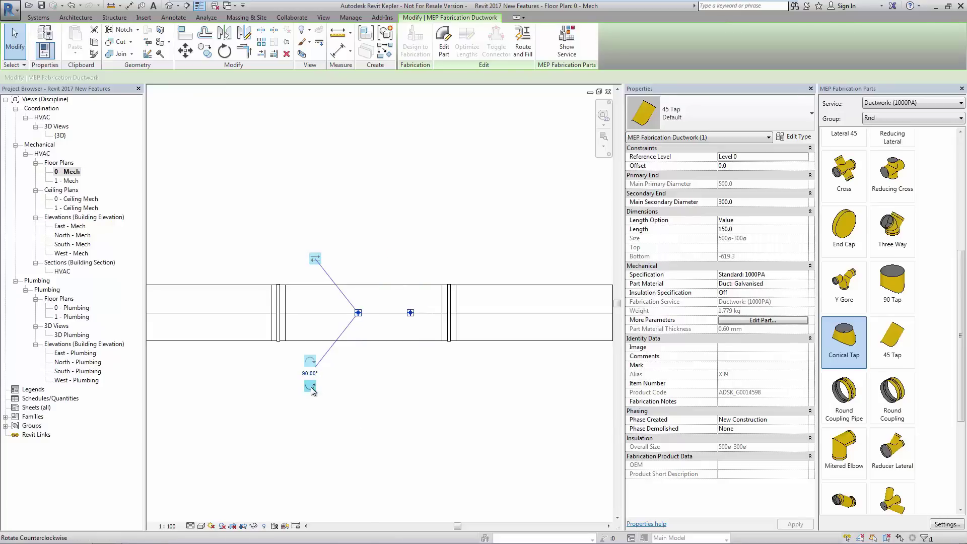
click(439, 402)
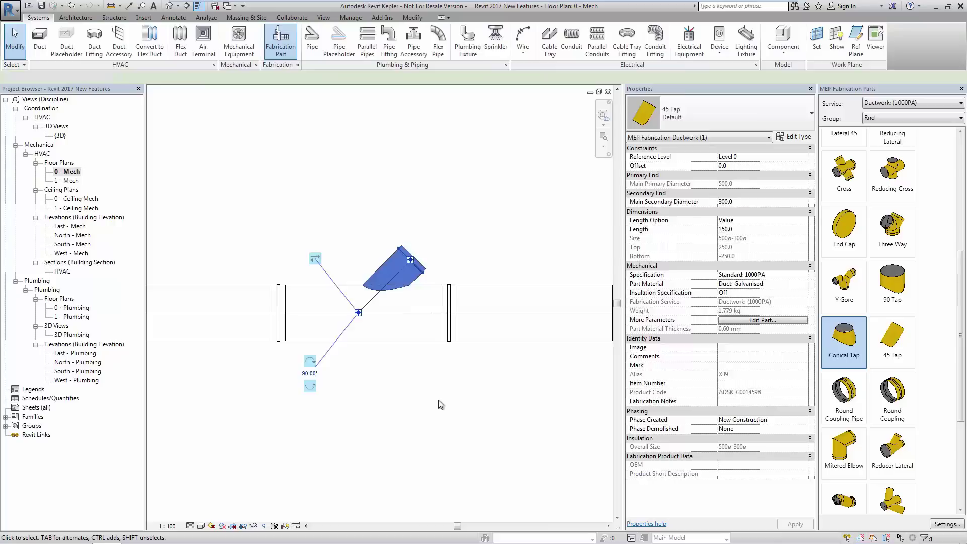
middle_drag(428, 410, 265, 460)
Step: Place a 300 mm, 1500-long Spiral Pipe above the main run
scroll(322, 446, down, 3)
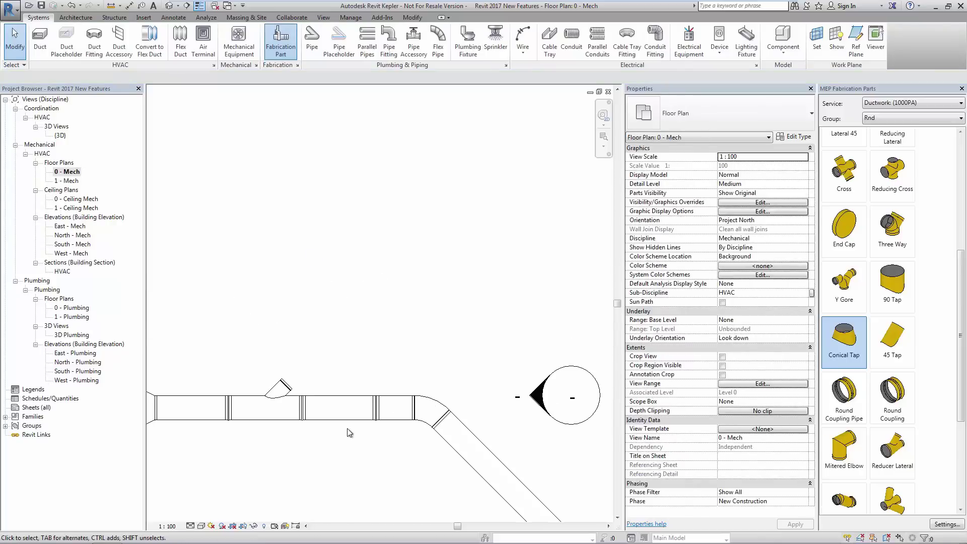
middle_drag(324, 361, 312, 315)
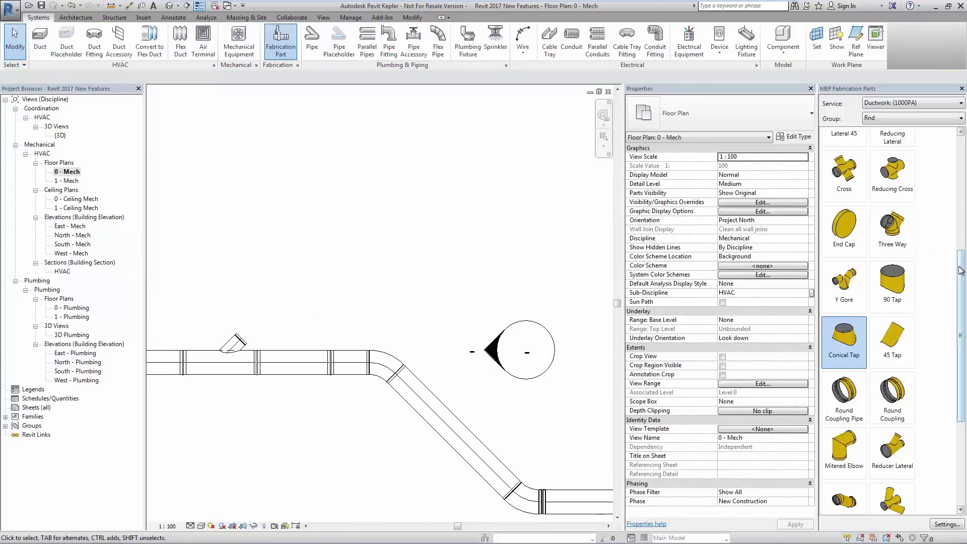
drag(960, 270, 954, 143)
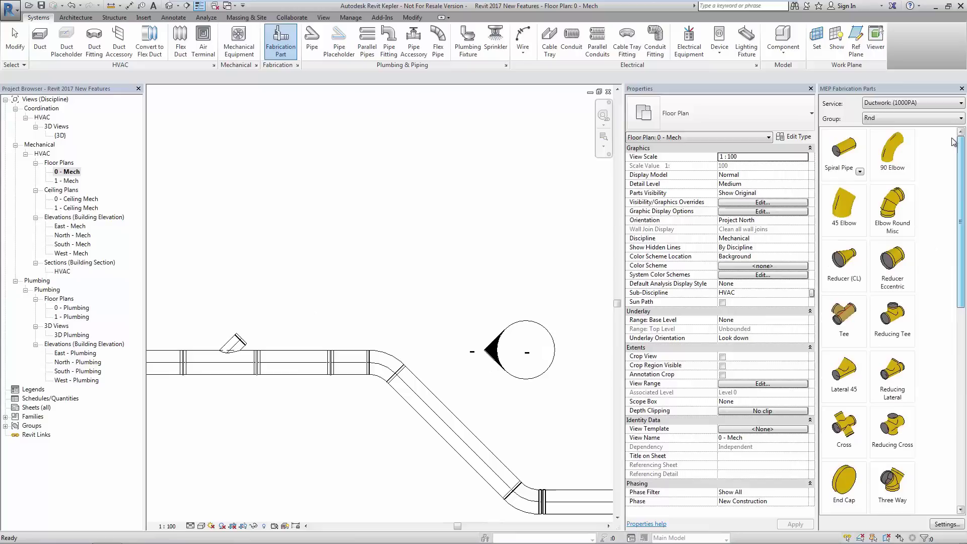
click(847, 154)
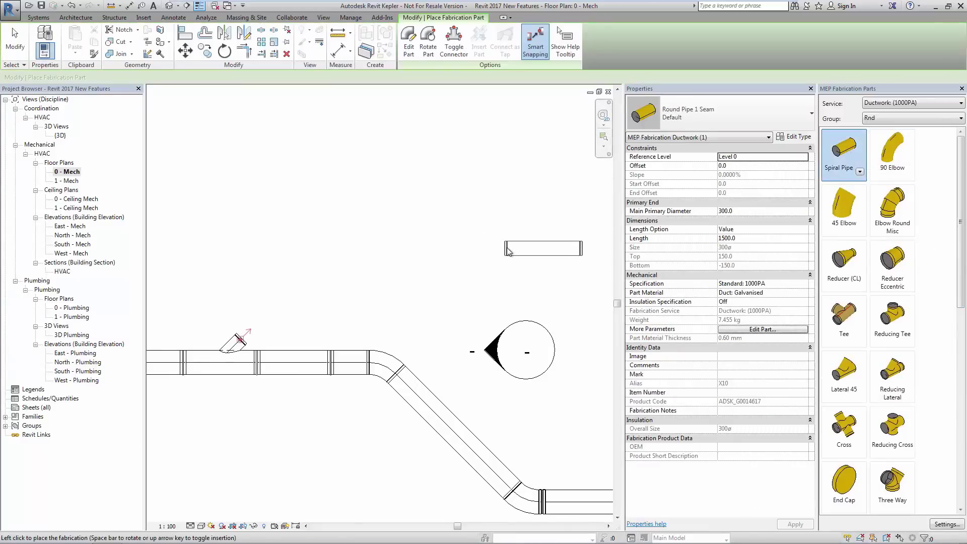
click(511, 250)
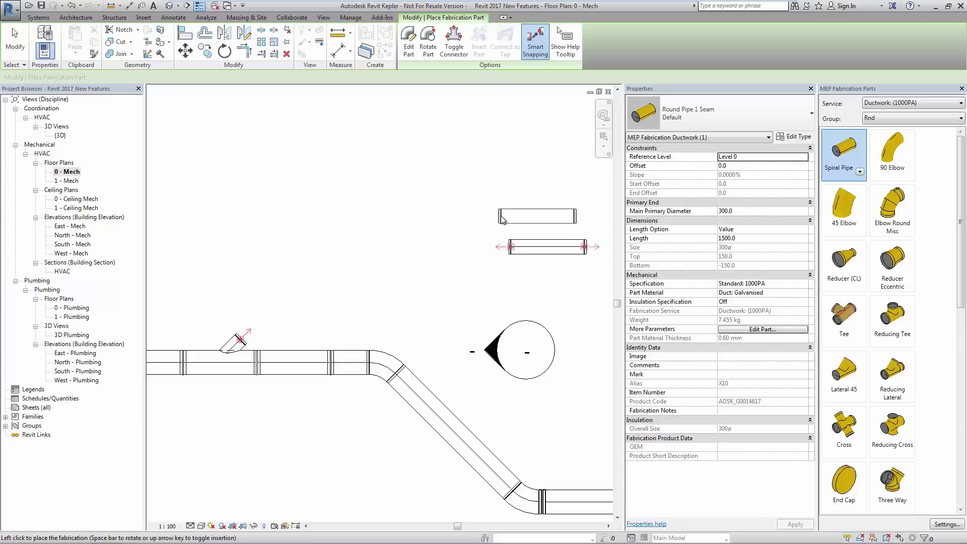
key(Escape)
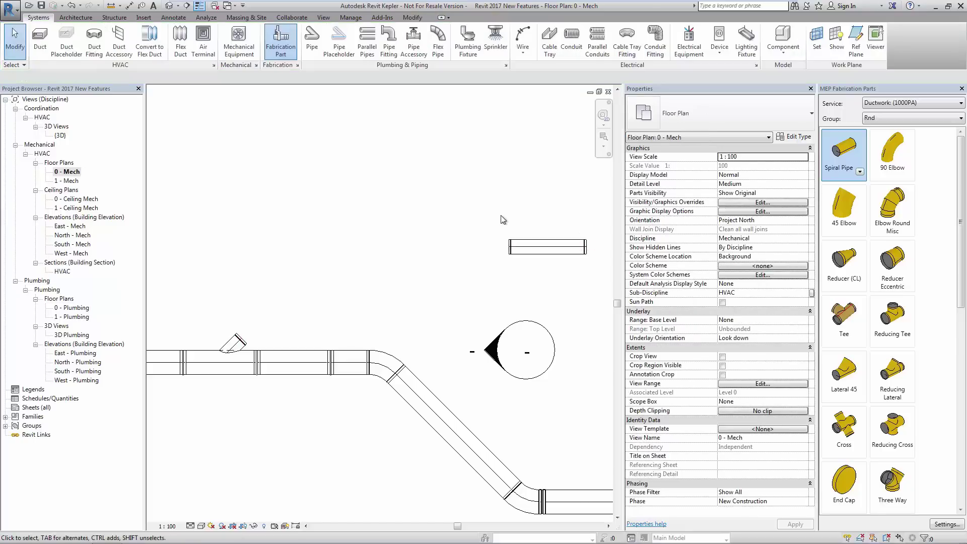
Step: Route and Fill from the new pipe's open end to the 45 Tap, accepting the first solution
click(509, 248)
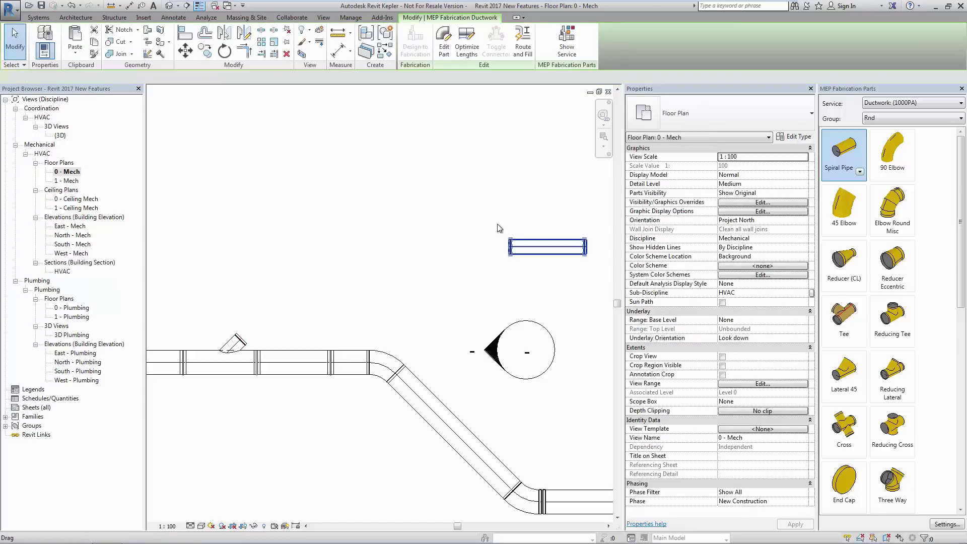
click(523, 46)
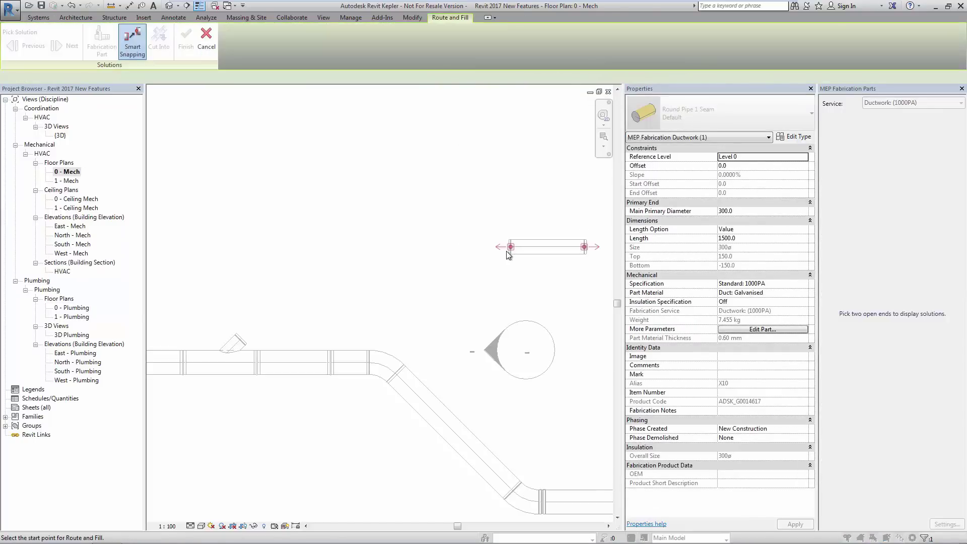
click(508, 254)
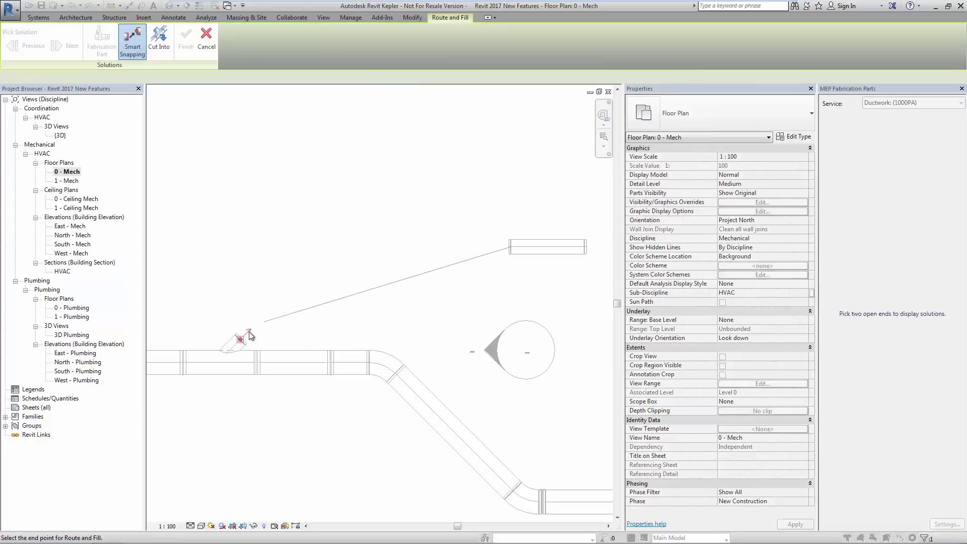
click(243, 342)
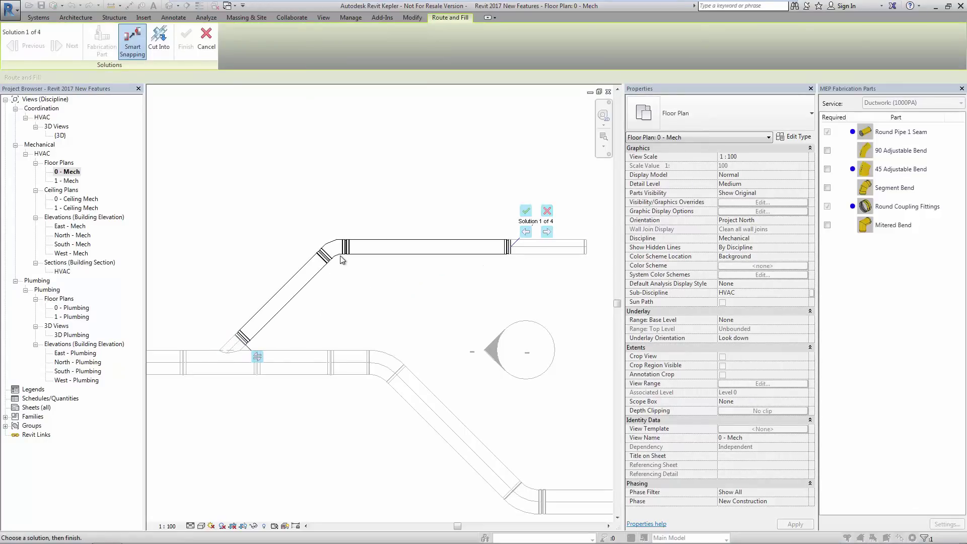
click(526, 212)
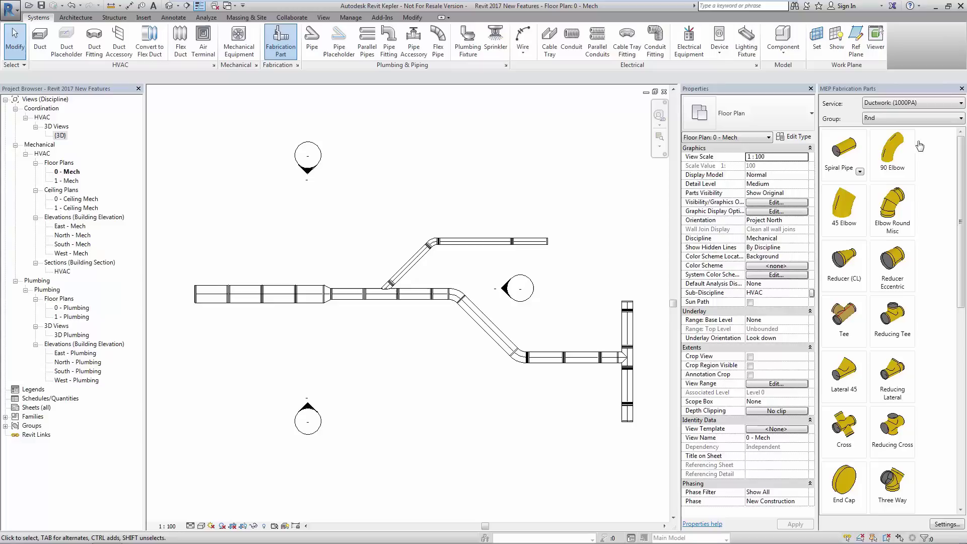
Step: Switch the palette to Hangers and place two Strut Hanger (Round) supports along the main run
click(961, 119)
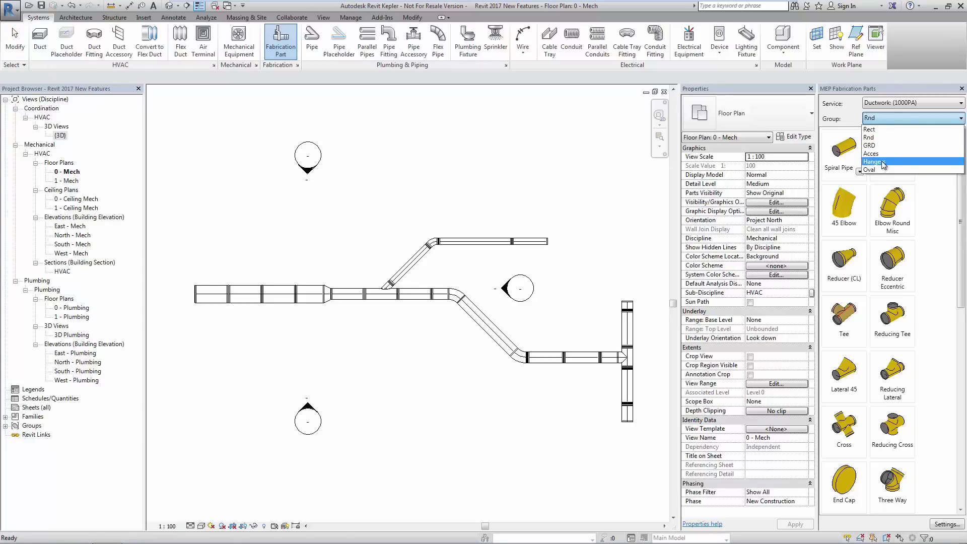
click(882, 161)
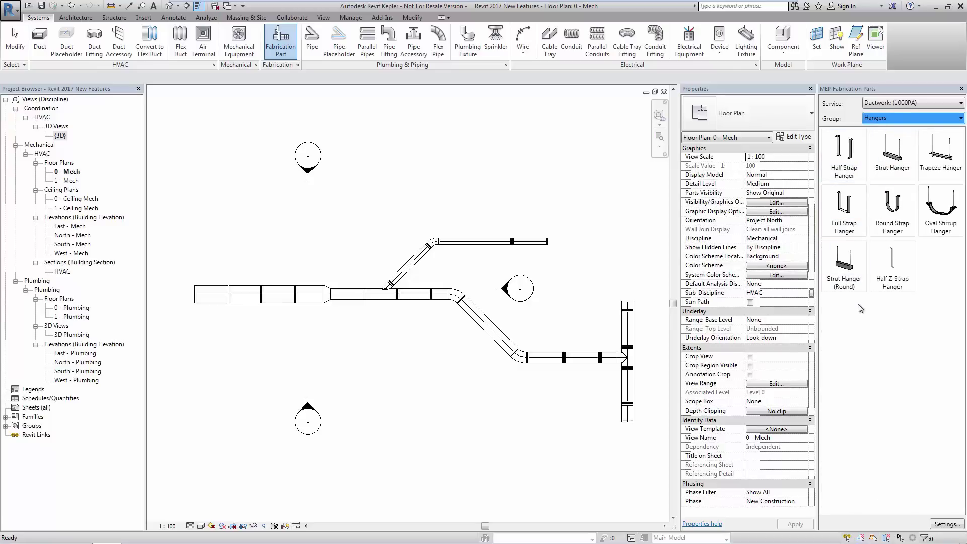
click(845, 267)
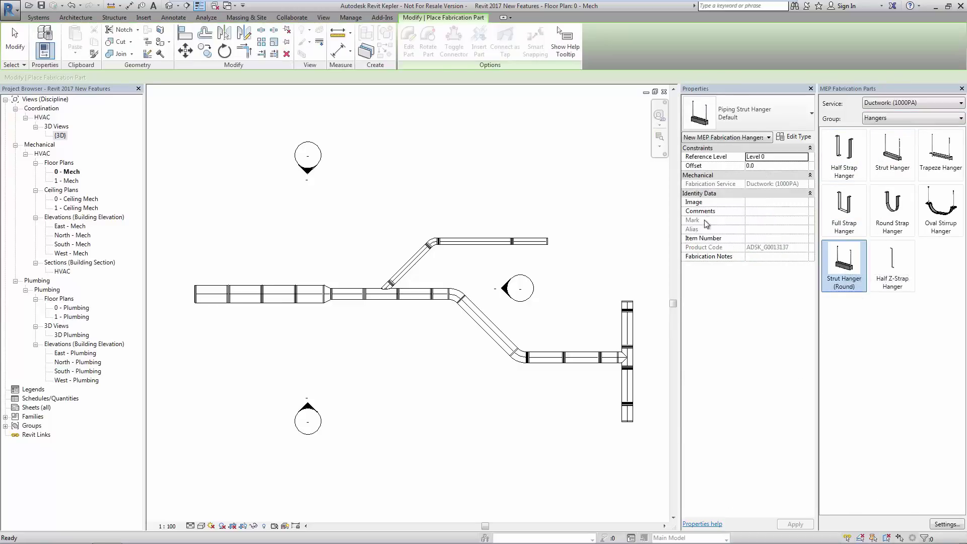
click(211, 294)
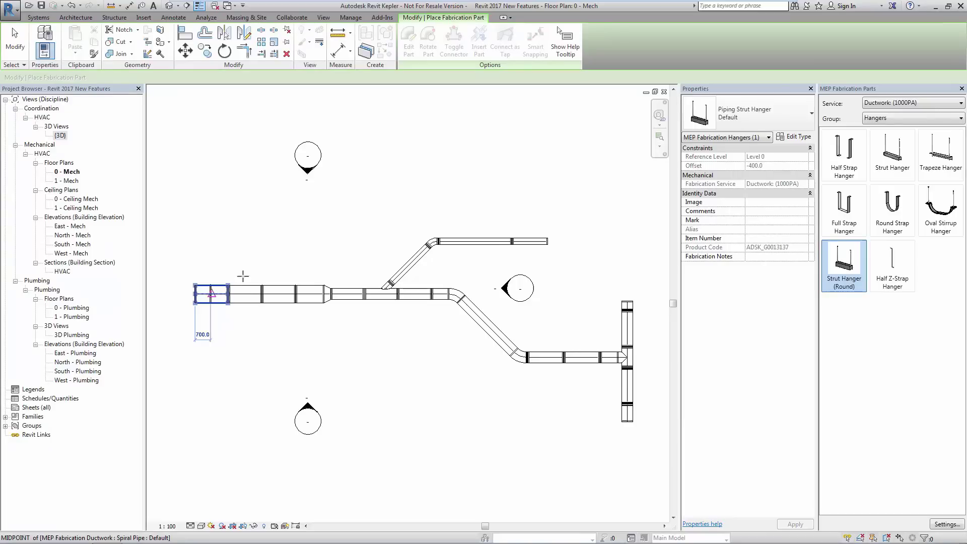
click(310, 294)
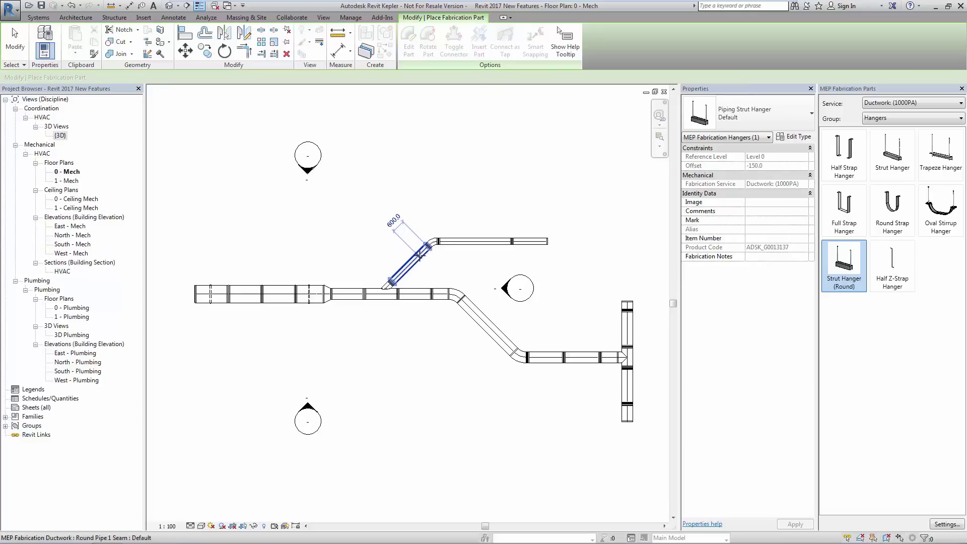
Step: Add hangers on both diagonal ducts, the lower horizontal duct, and two on the vertical duct
click(420, 254)
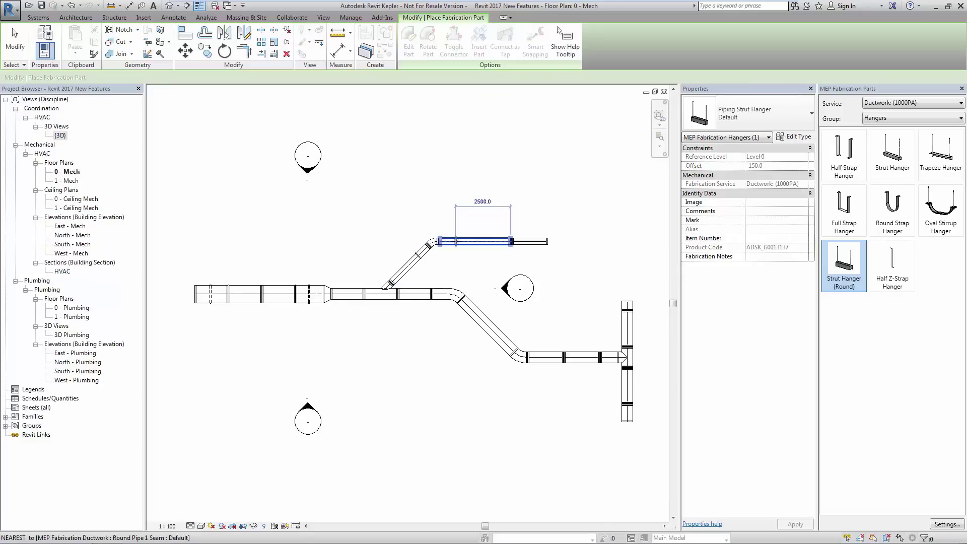
click(474, 312)
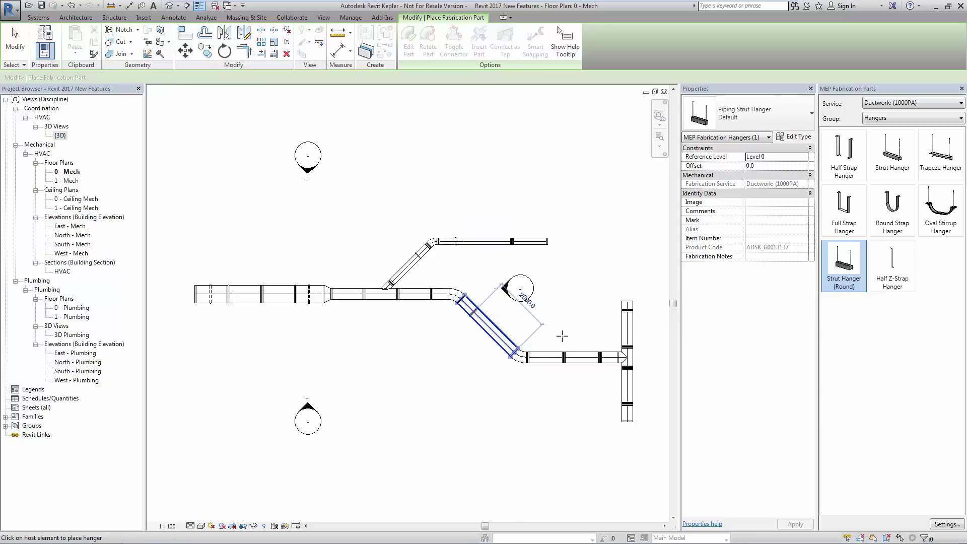
click(582, 358)
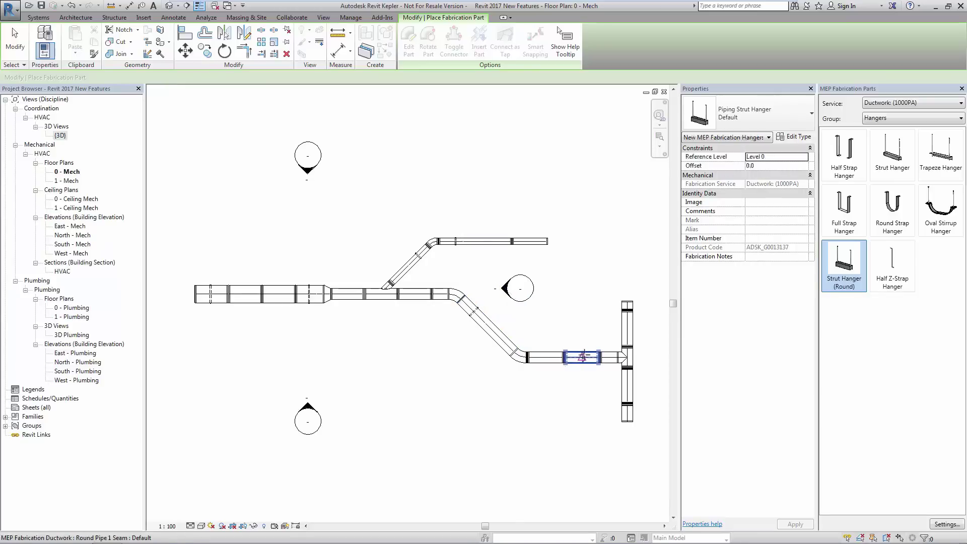
click(630, 326)
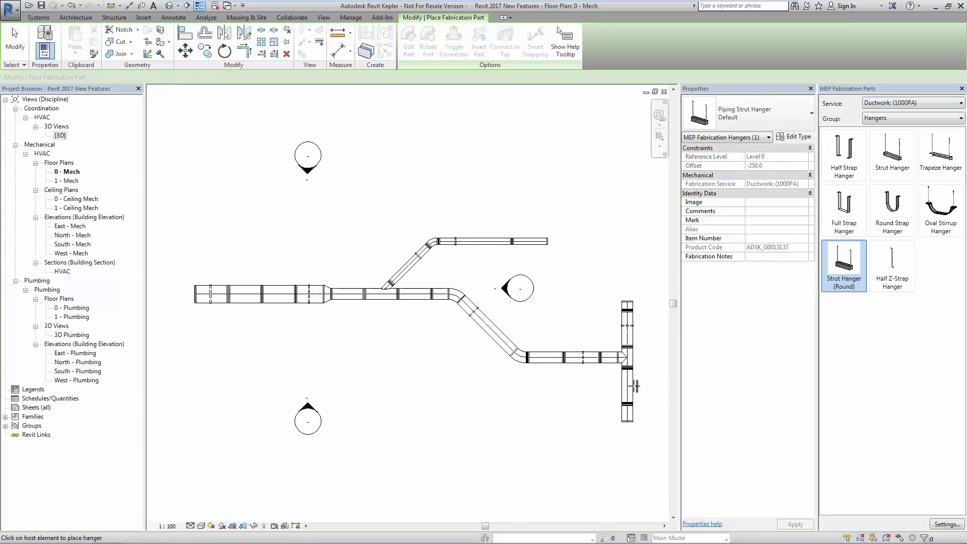
click(627, 385)
key(Escape)
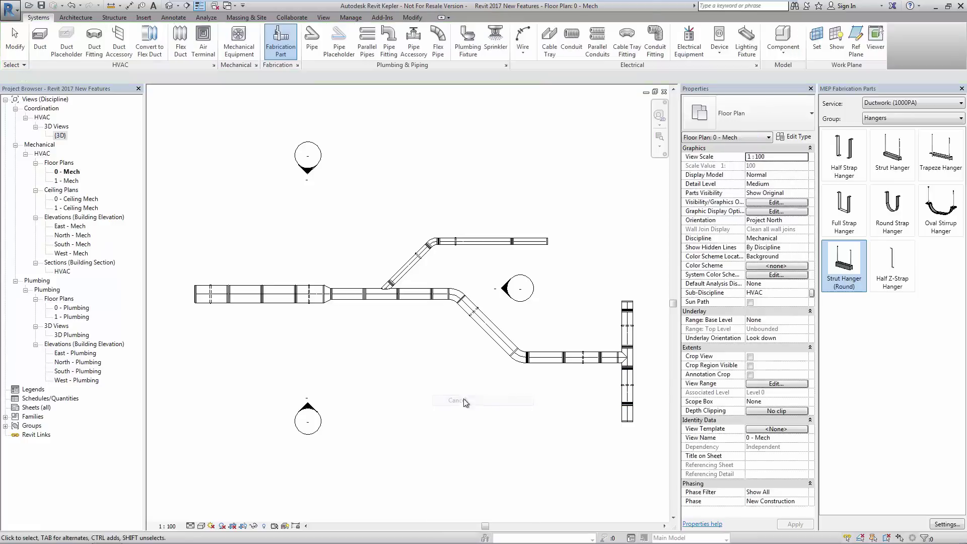
Step: End strut hanger placement and switch to the {3D} view
right_click(460, 399)
key(Escape)
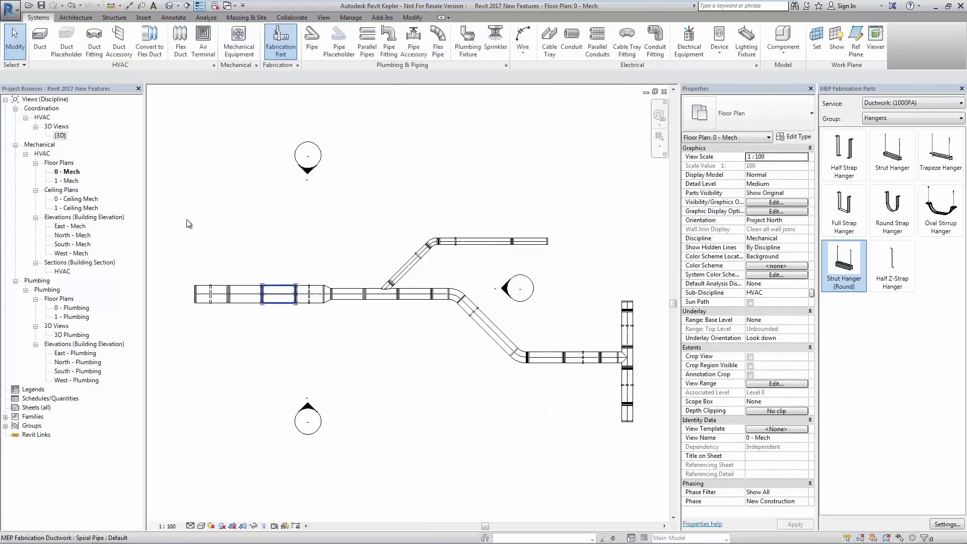
double_click(60, 135)
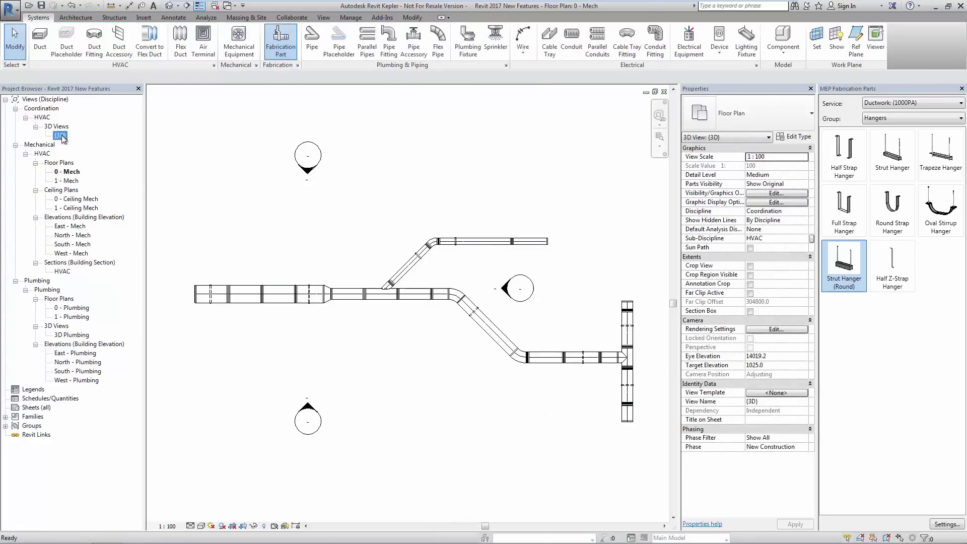
Step: Orbit to a flat front view to check the hangers reach up to the slab
shift+middle_drag(464, 385, 454, 334)
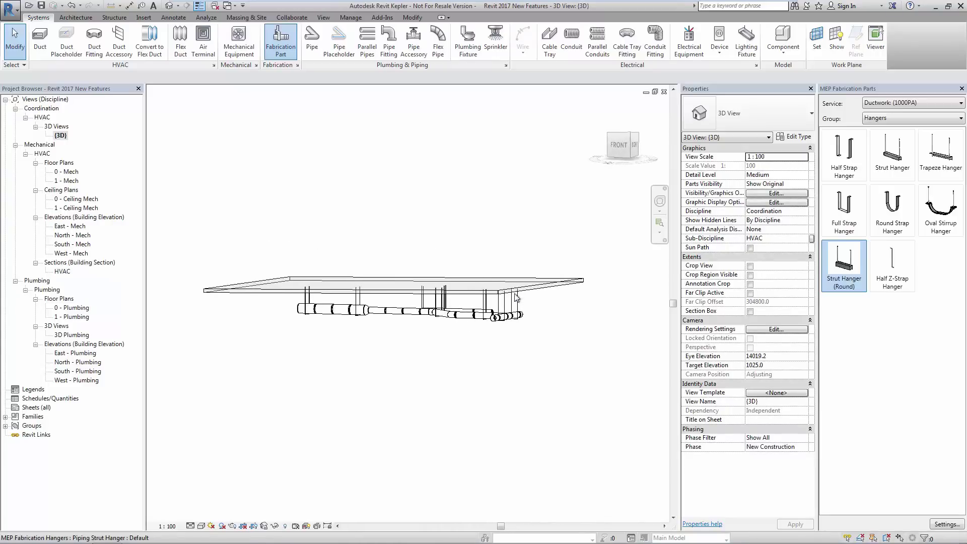
scroll(535, 308, up, 5)
shift+middle_drag(535, 312, 557, 306)
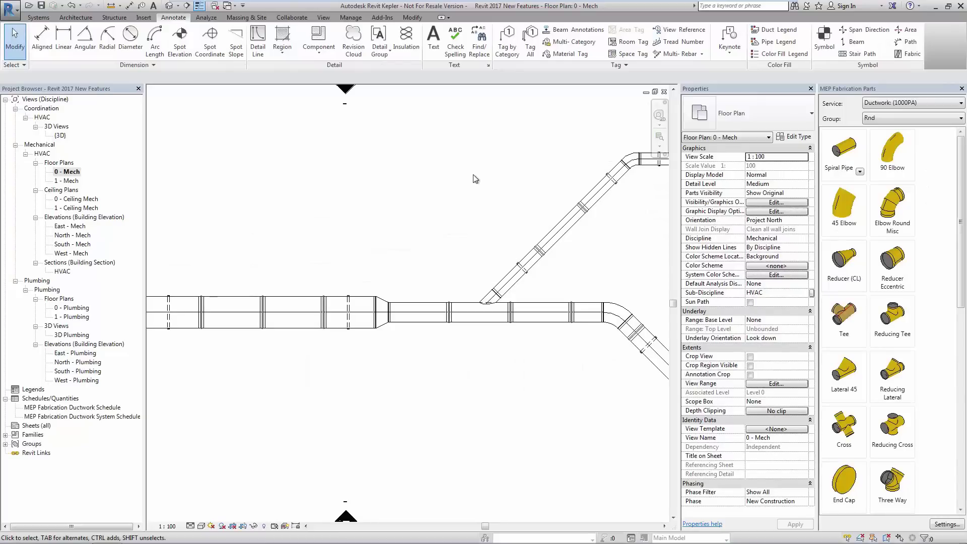
Step: Select the MEP Fabrication Containment category in Loaded Tags And Symbols
click(627, 66)
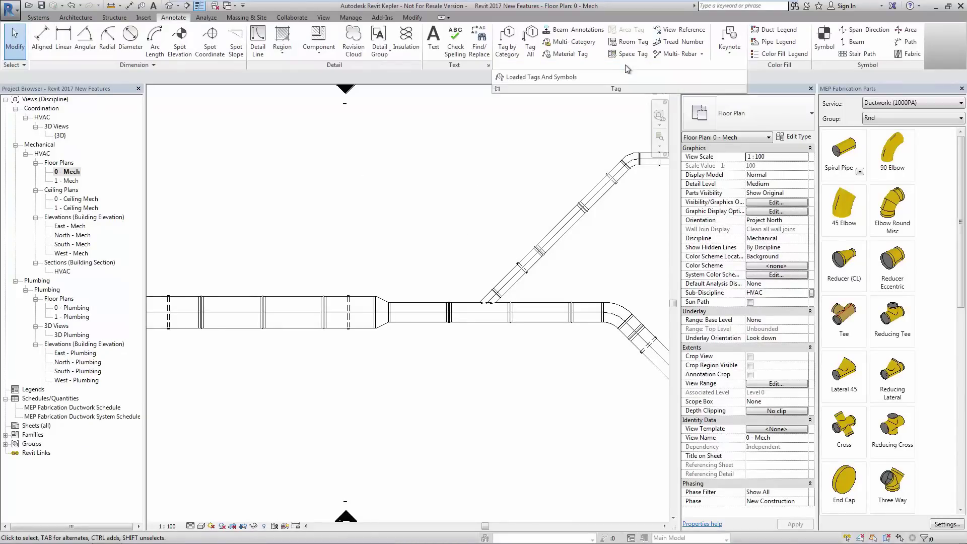
click(549, 79)
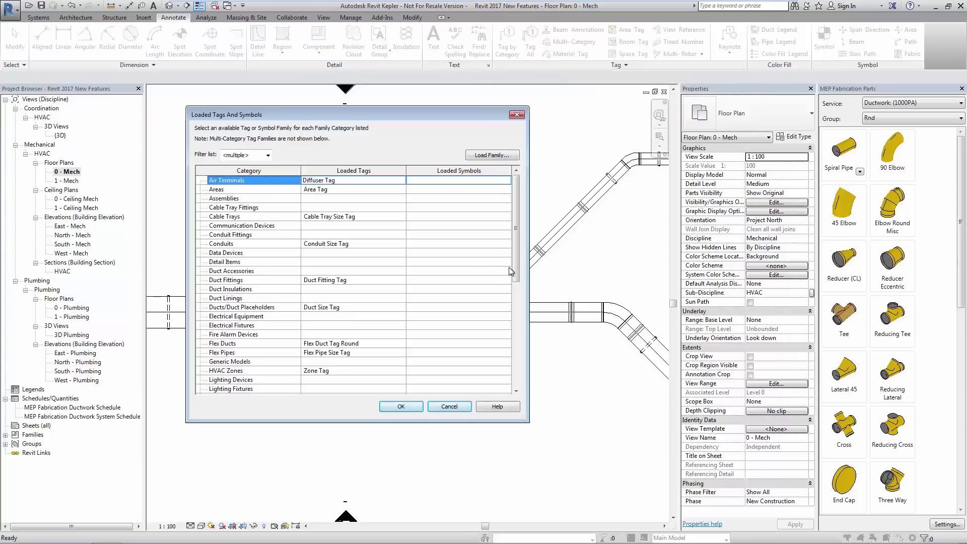
drag(516, 270, 518, 334)
click(311, 283)
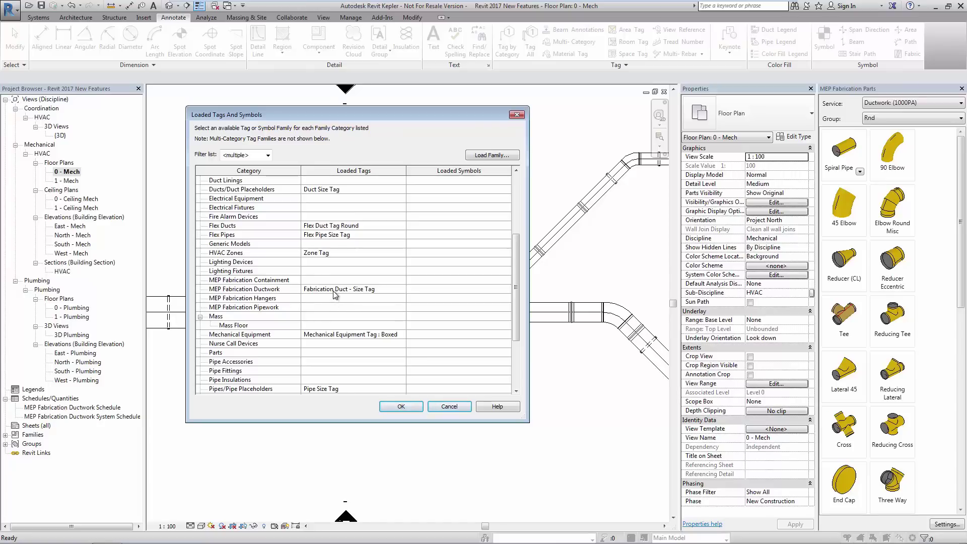
Step: Load the Fabrication Containment - Size Tag family from Annotation > Electrical
click(497, 155)
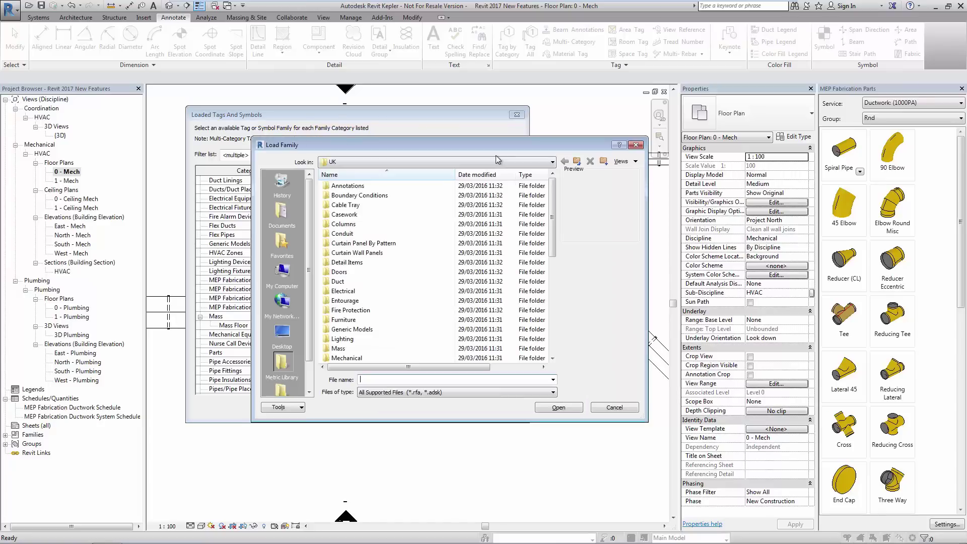
double_click(361, 186)
double_click(353, 196)
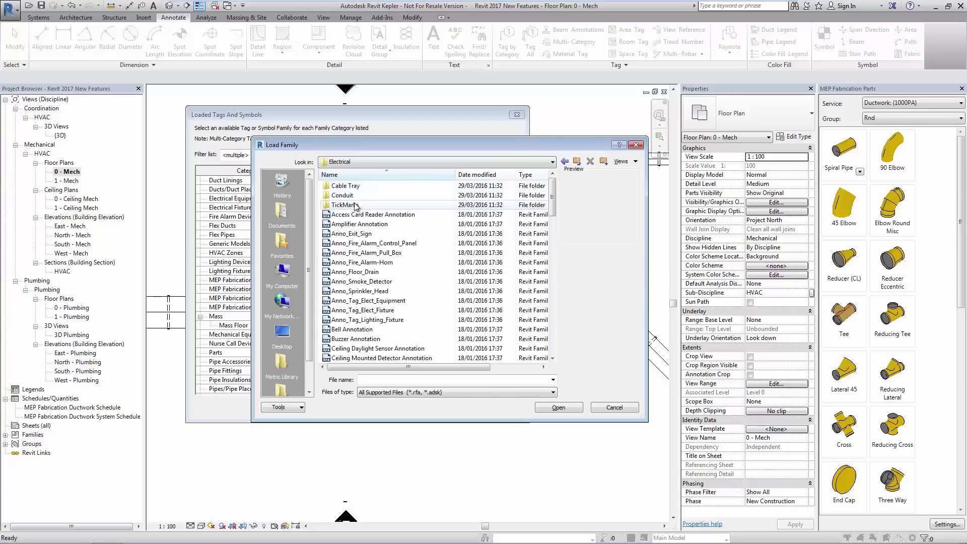
drag(552, 211, 552, 272)
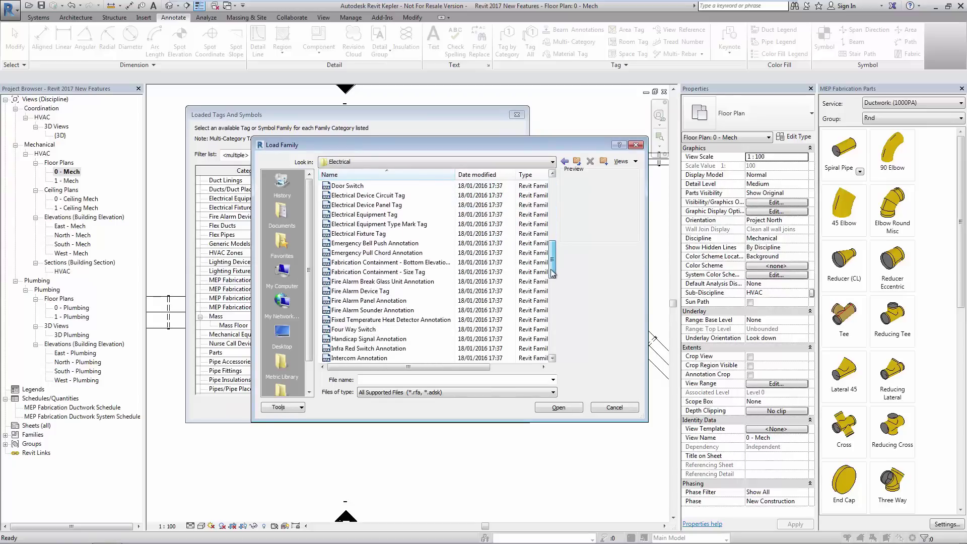
click(384, 273)
click(559, 407)
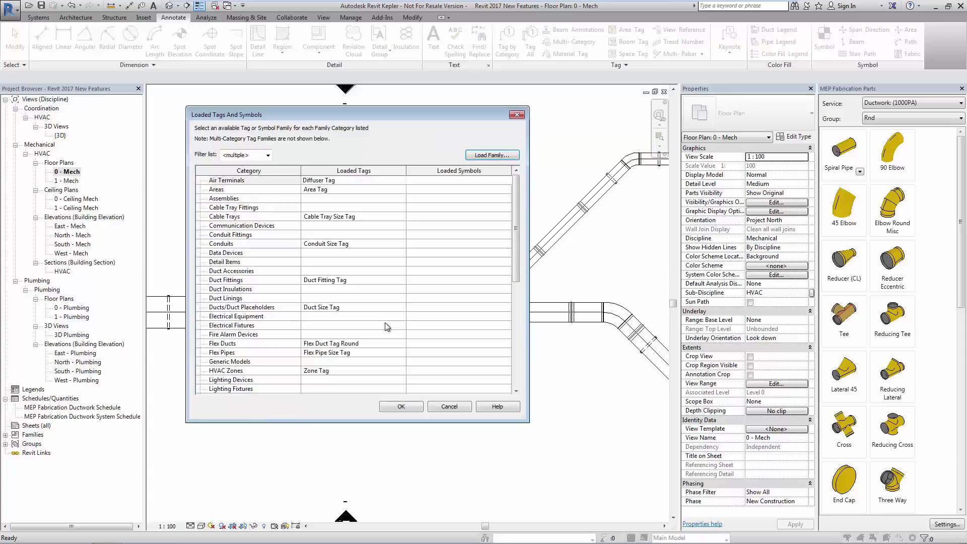
drag(517, 227, 516, 277)
click(351, 301)
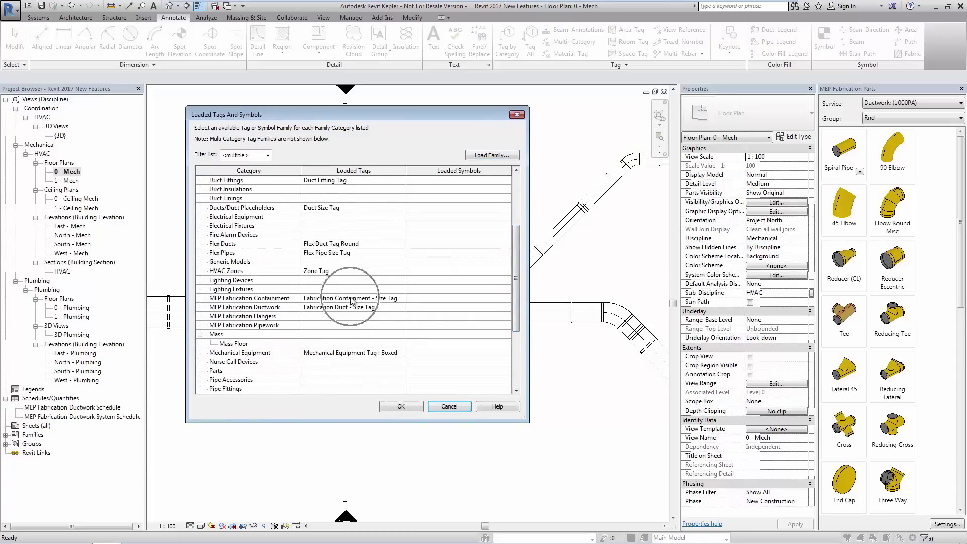
Step: Accept the loaded tags and zoom into the plan
click(411, 409)
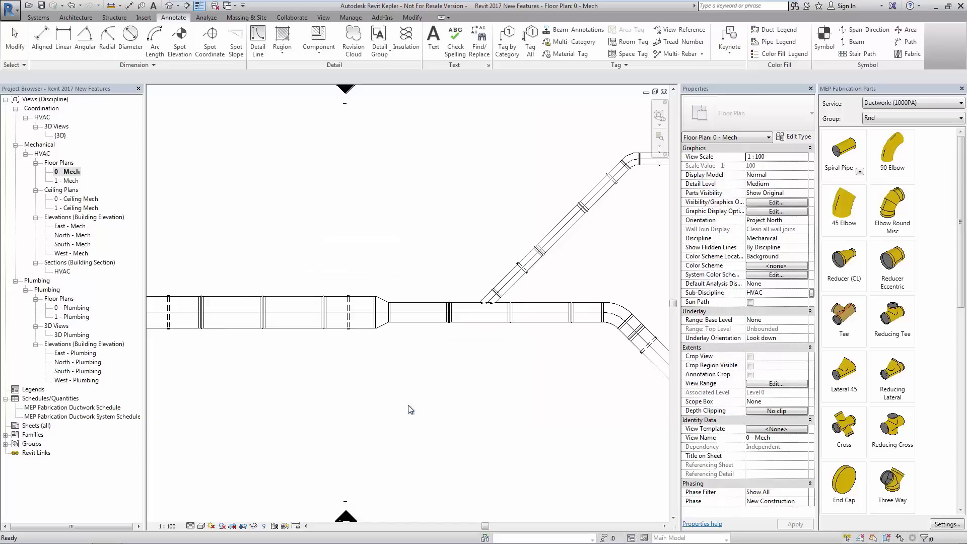
scroll(455, 255, up, 3)
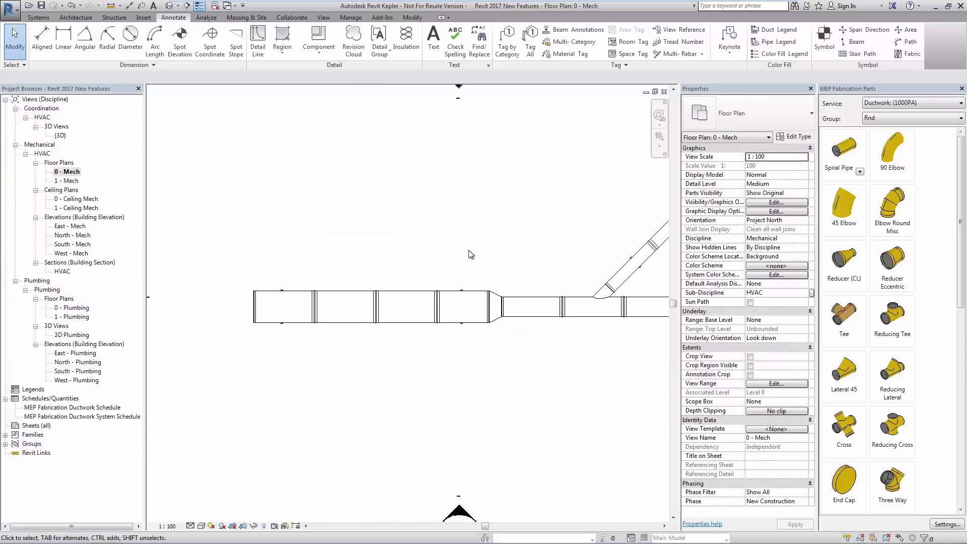
scroll(469, 254, up, 1)
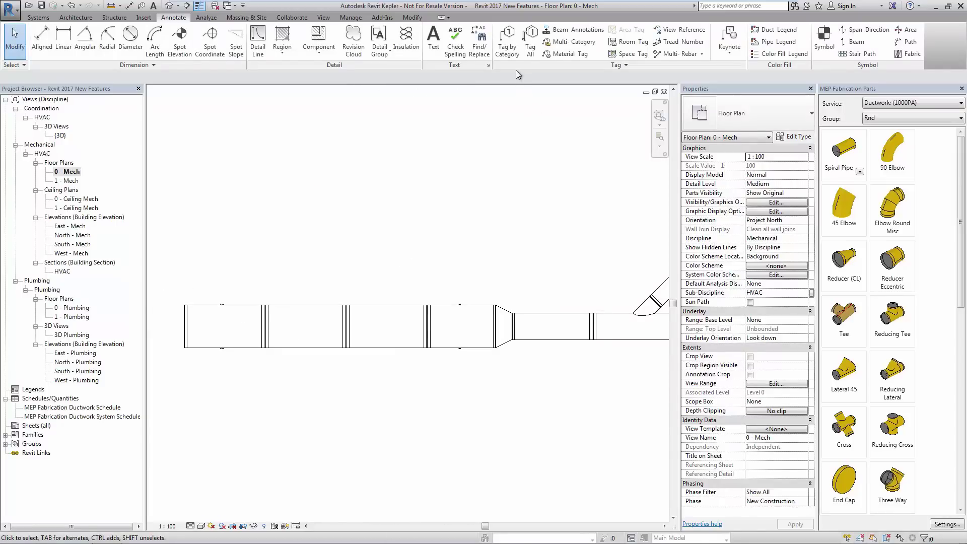
Step: Tag by category the 800ø, 500ø and 300ø SA 1500 ducts and the 500ø-500ø bend
click(507, 48)
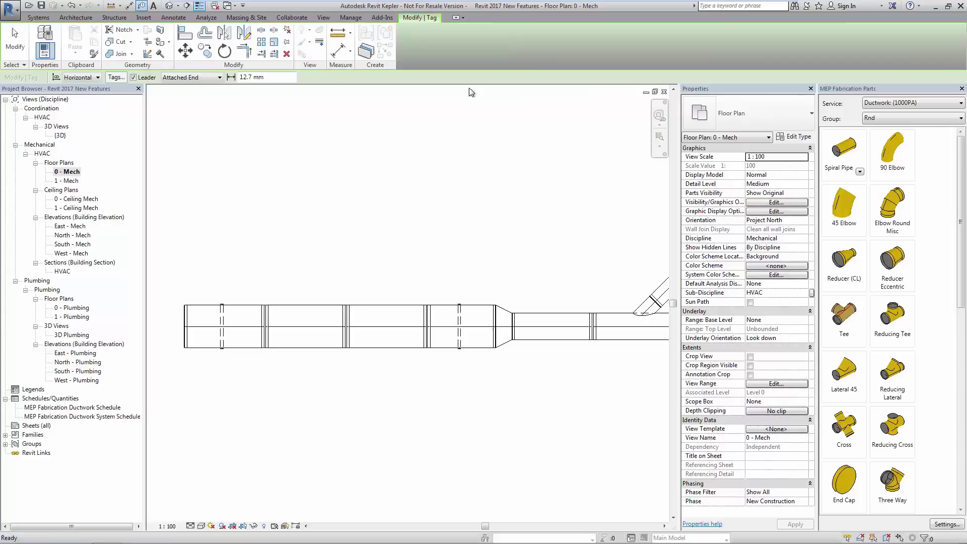
click(238, 309)
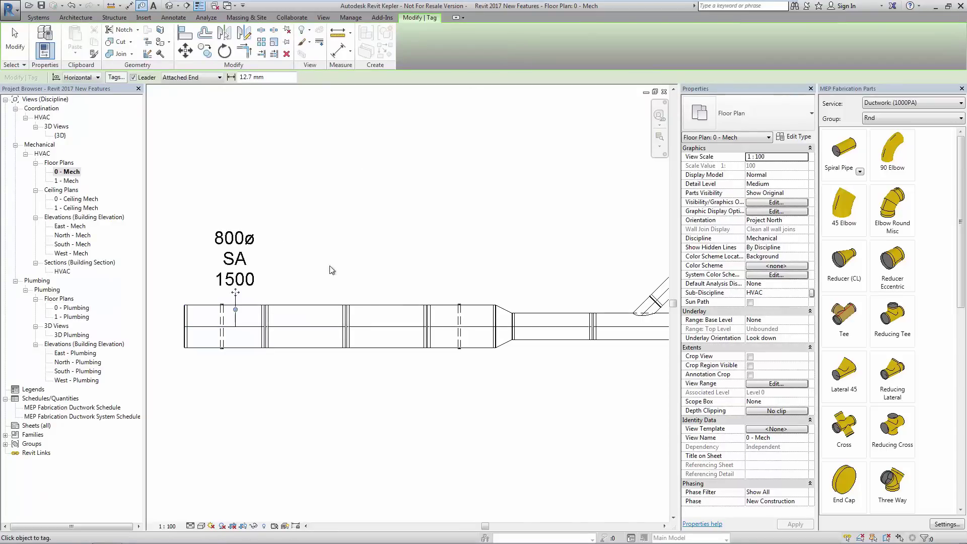
click(560, 315)
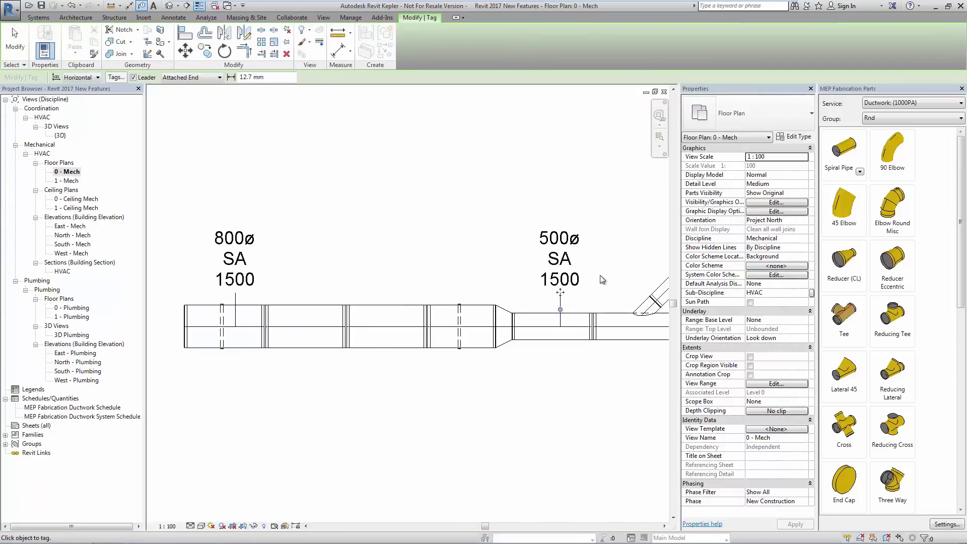
scroll(583, 292, down, 3)
middle_drag(567, 312, 414, 285)
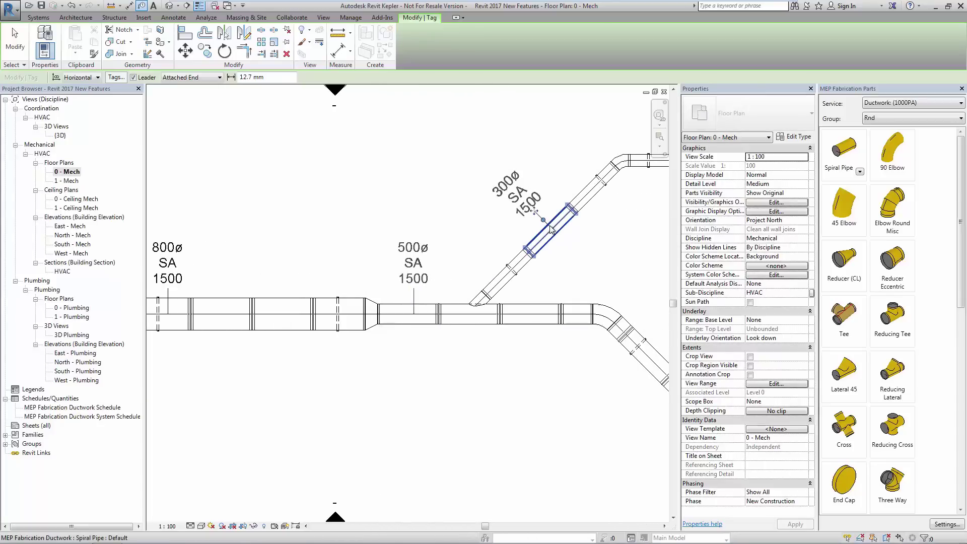
click(550, 230)
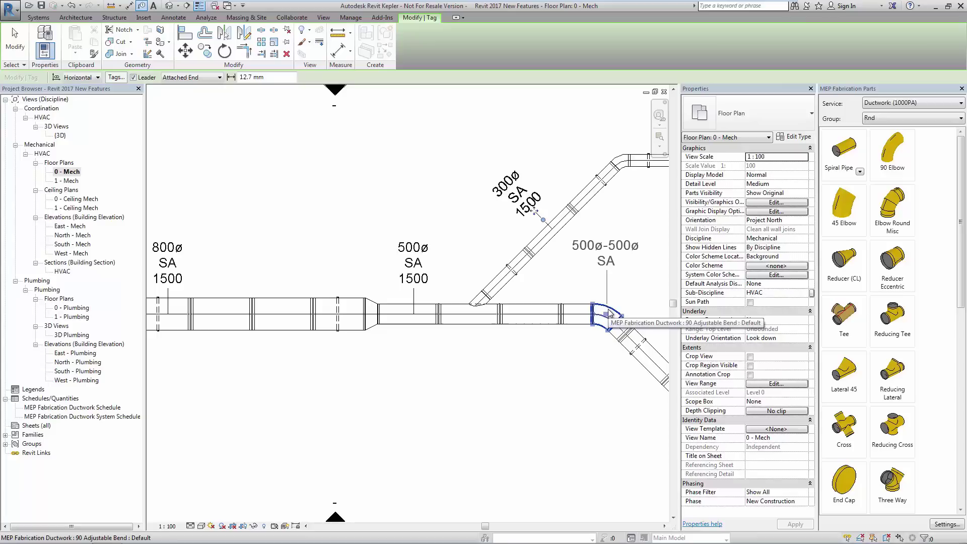
click(609, 313)
key(Escape)
key(Escape)
scroll(453, 389, down, 1)
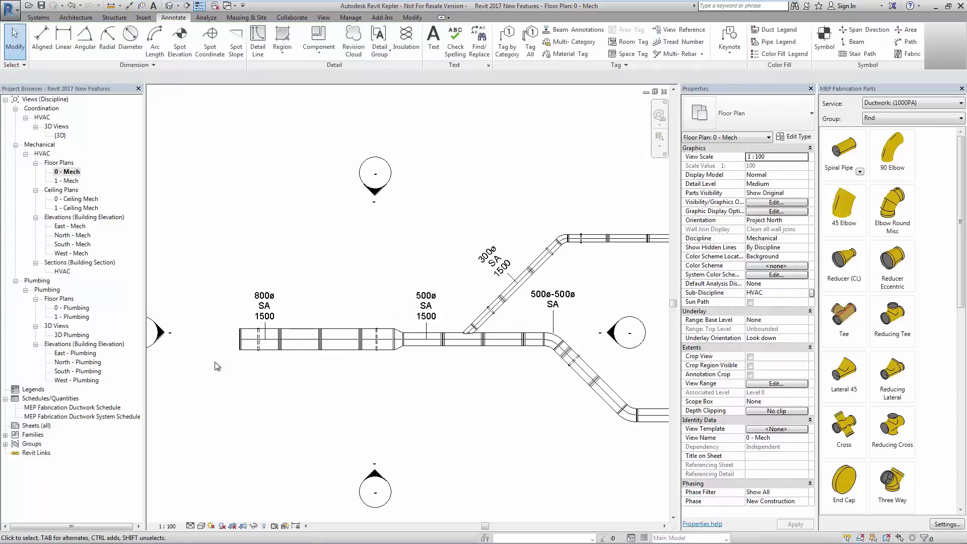
right_click(62, 401)
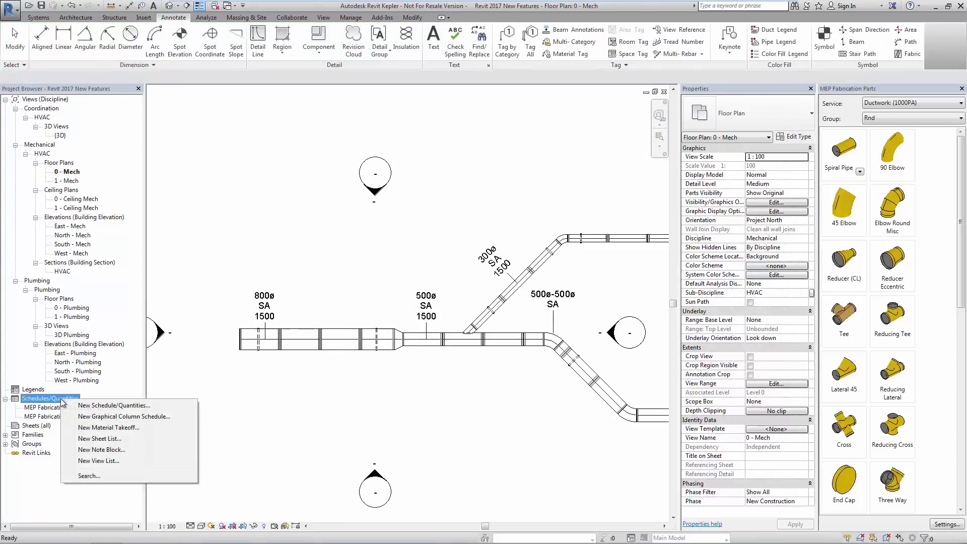
click(97, 406)
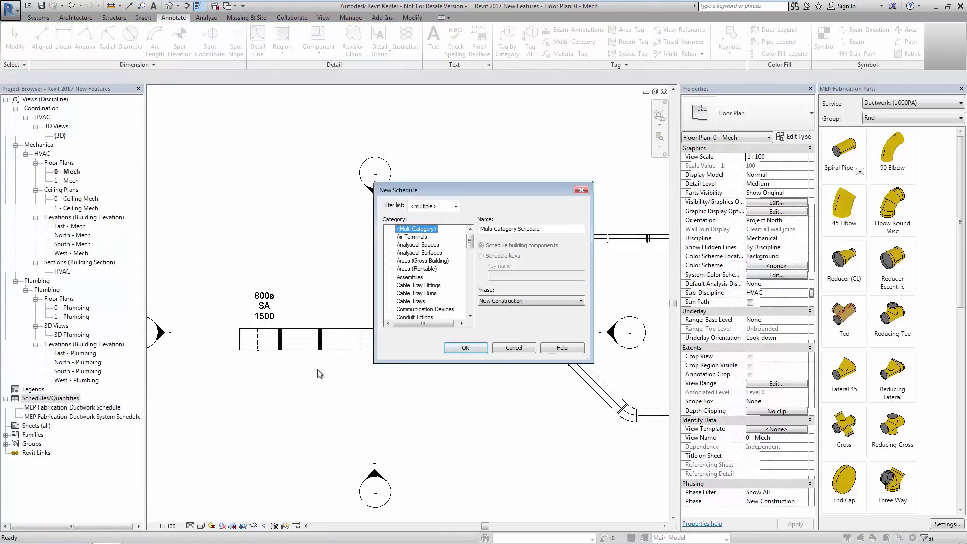
drag(472, 243, 461, 284)
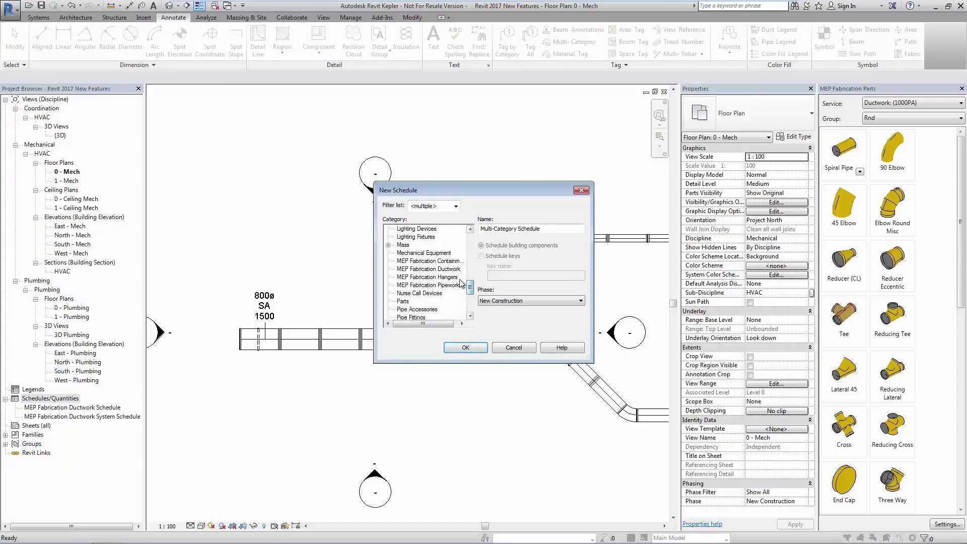
click(432, 270)
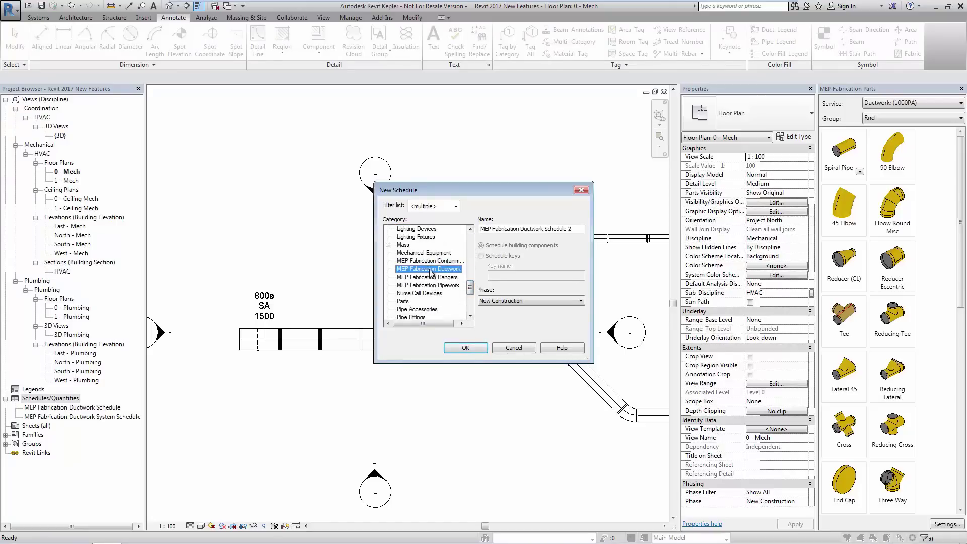
click(465, 348)
drag(527, 170, 341, 129)
drag(409, 217, 409, 243)
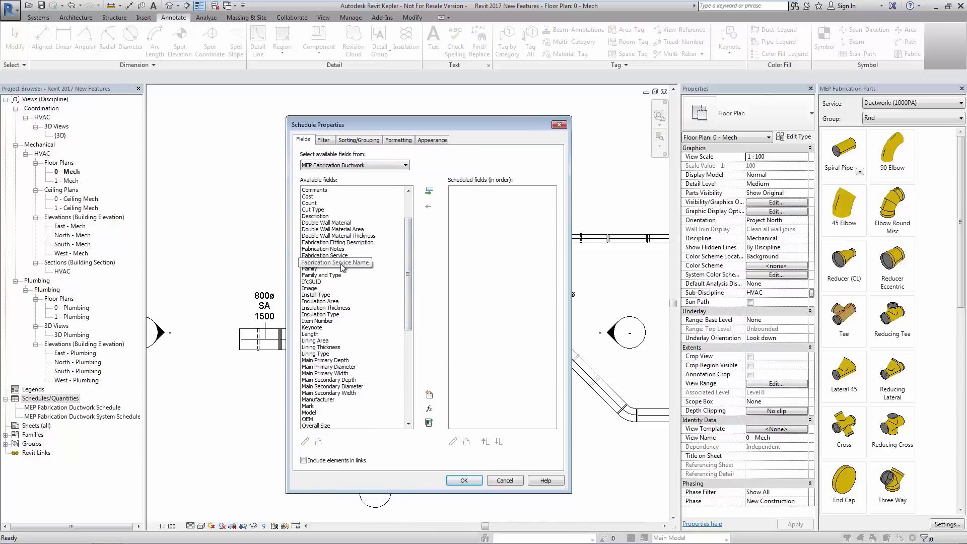
drag(409, 295, 416, 369)
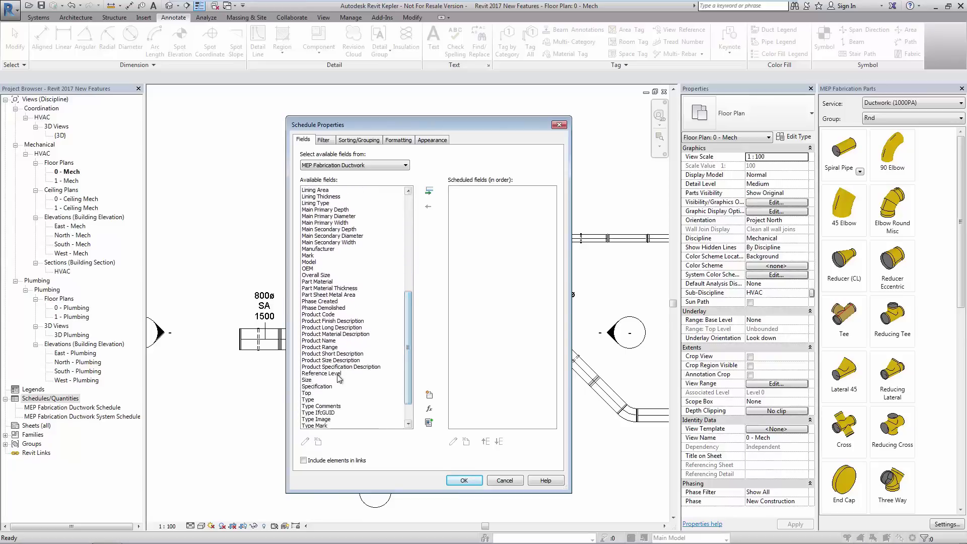
click(505, 481)
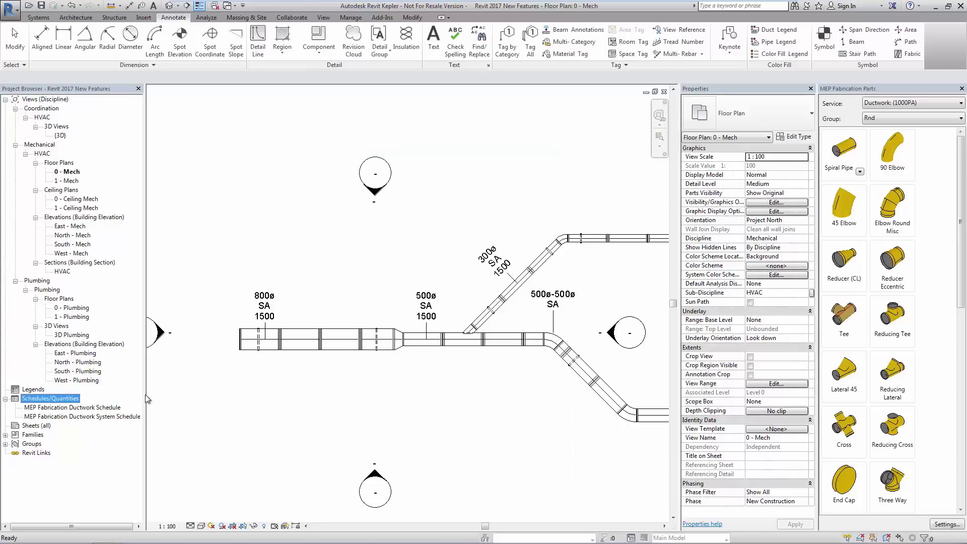
Step: Open the MEP Fabrication Ductwork Schedule, then the System Schedule totalling 47 parts, 451.43 kg
double_click(97, 408)
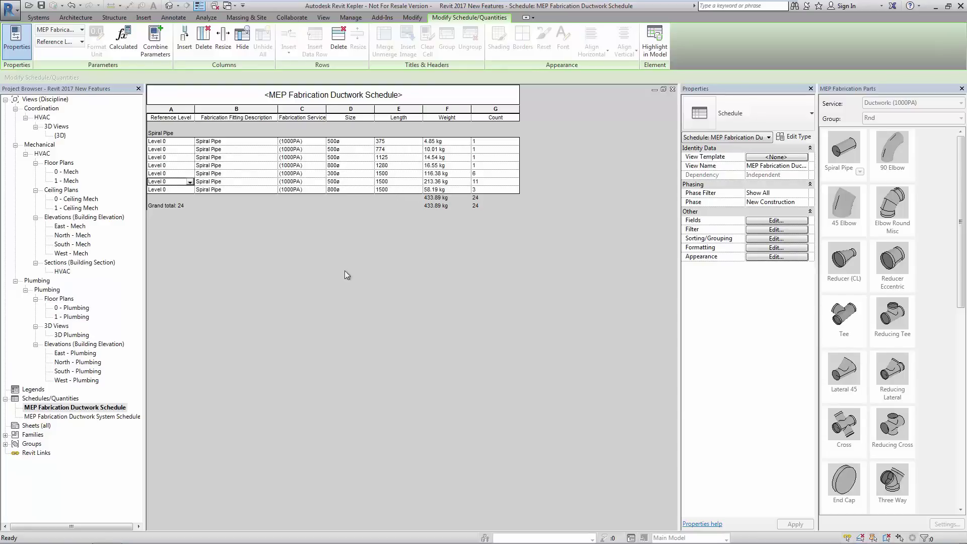
double_click(79, 418)
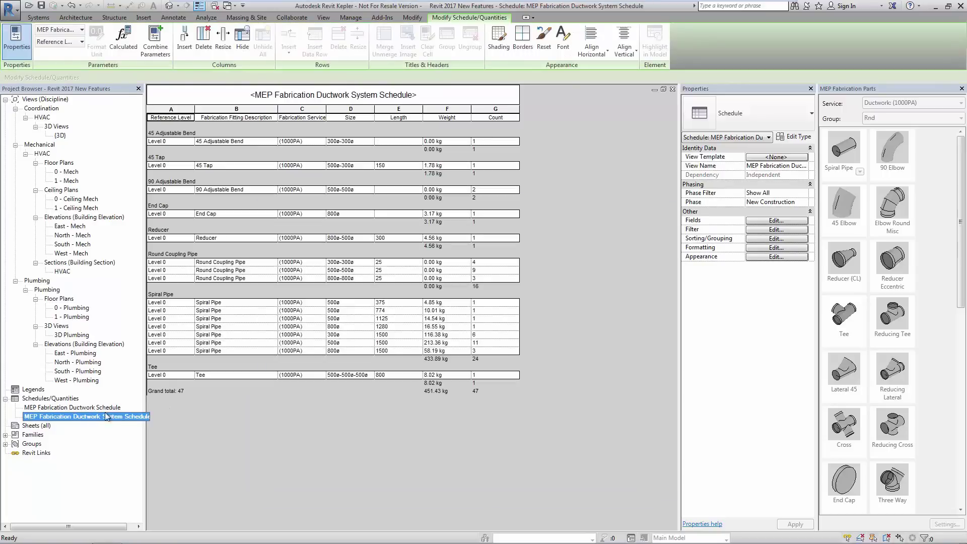